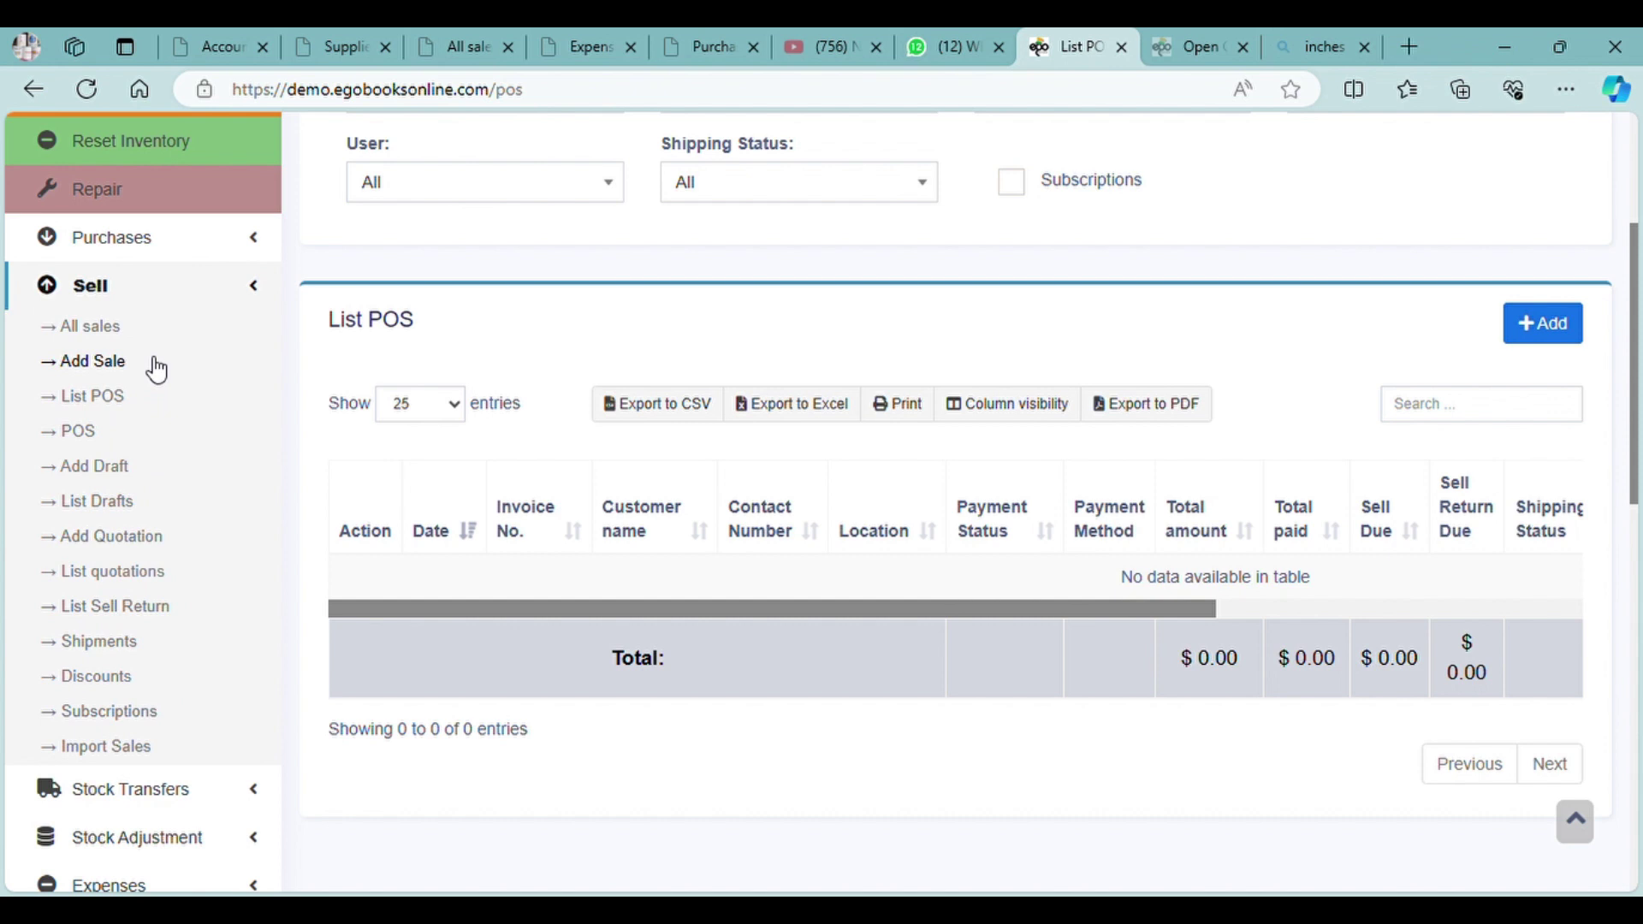
- Open the form for adding a new sale from the Sell section
scroll(137, 349, up, 2)
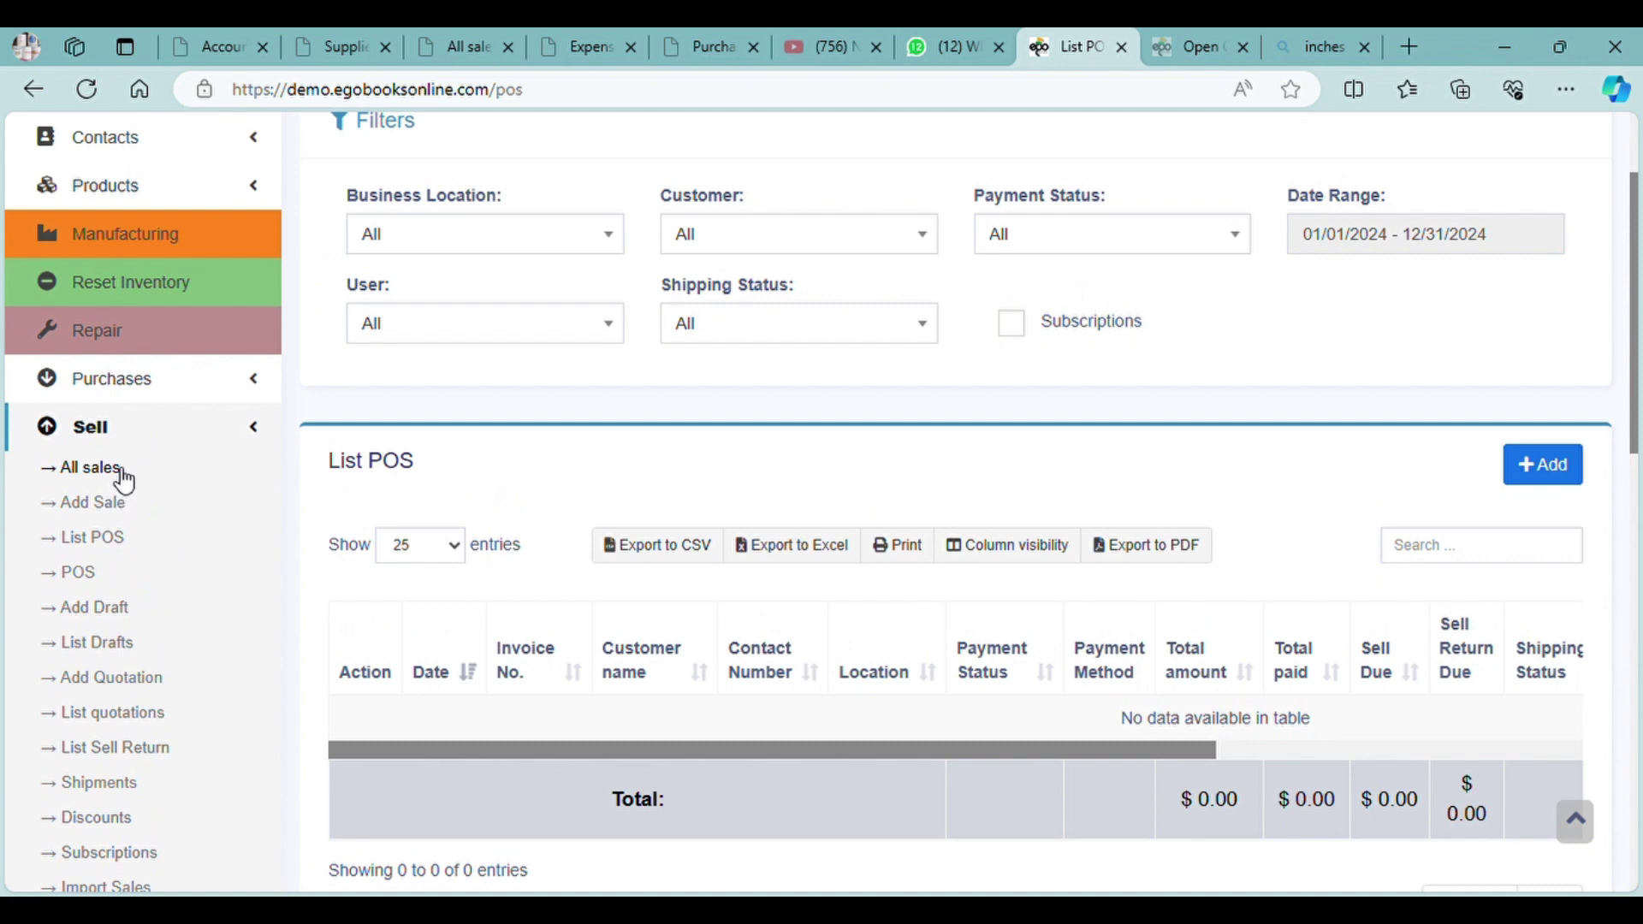
scroll(124, 481, up, 1)
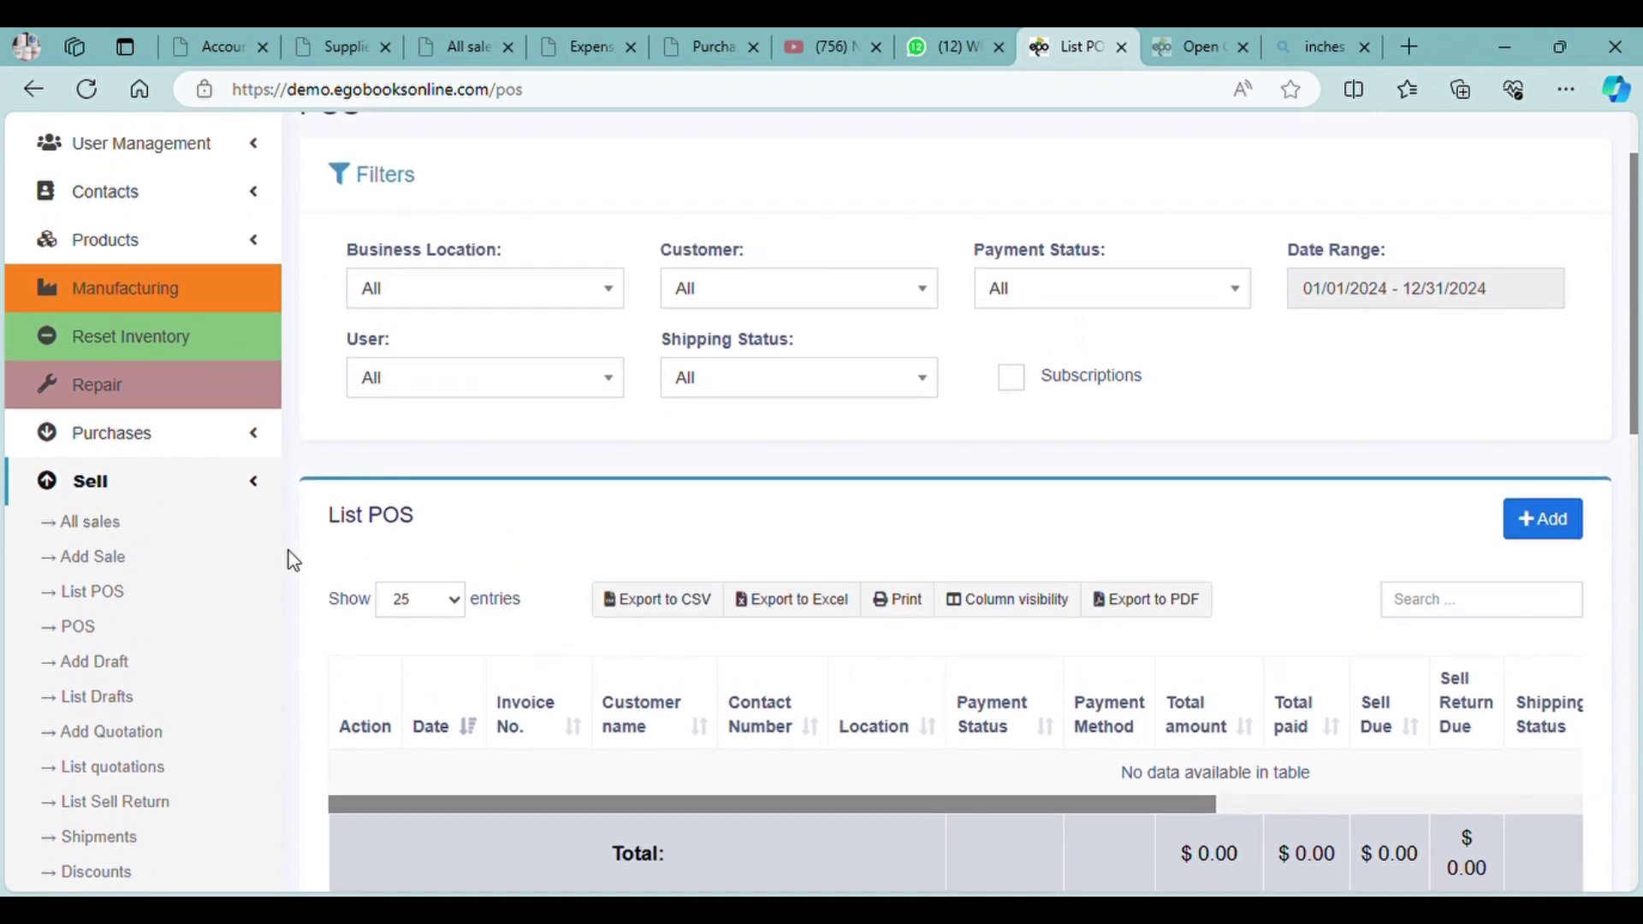
scroll(411, 741, down, 2)
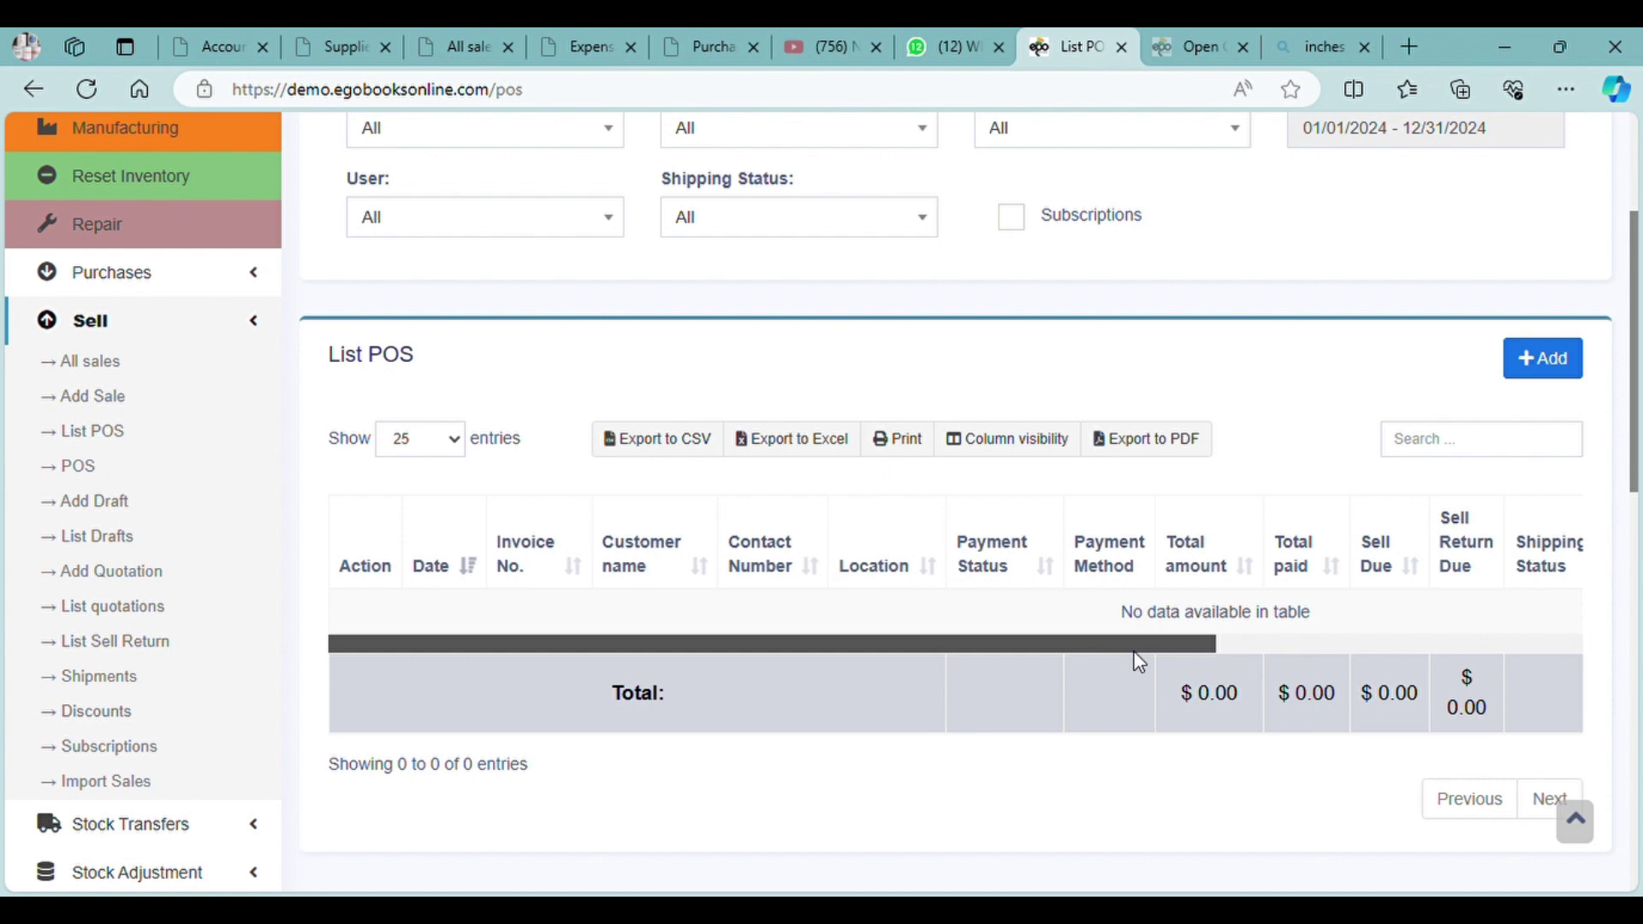
click(110, 397)
scroll(109, 413, up, 2)
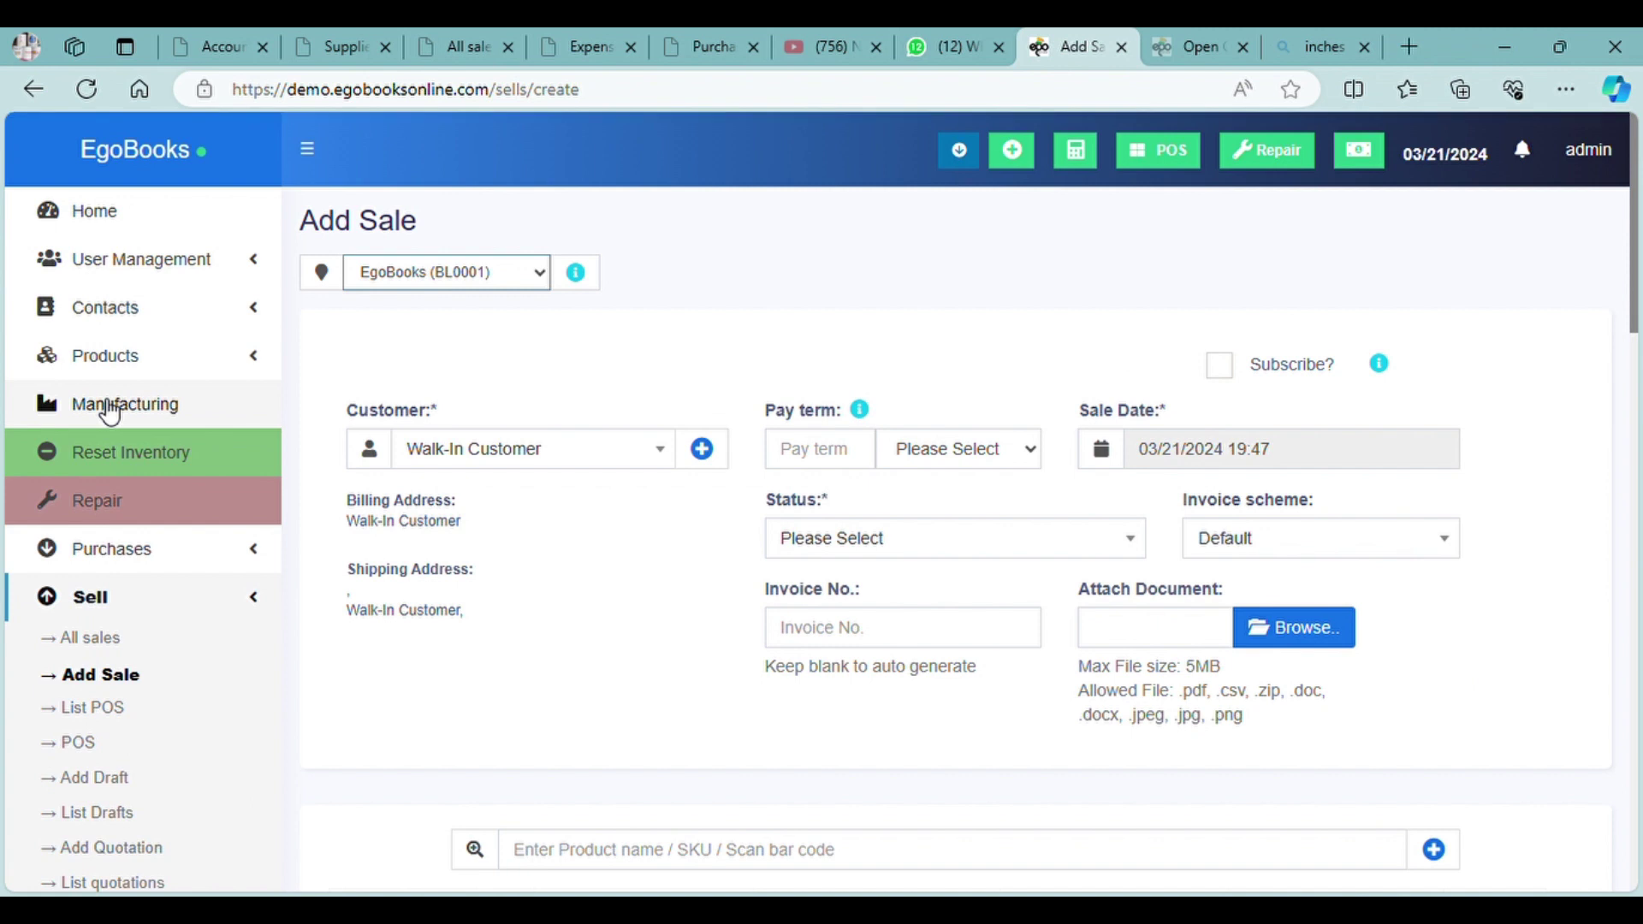
- Search the sale's customer list for a customer by first name
scroll(752, 336, down, 1)
scroll(751, 335, down, 2)
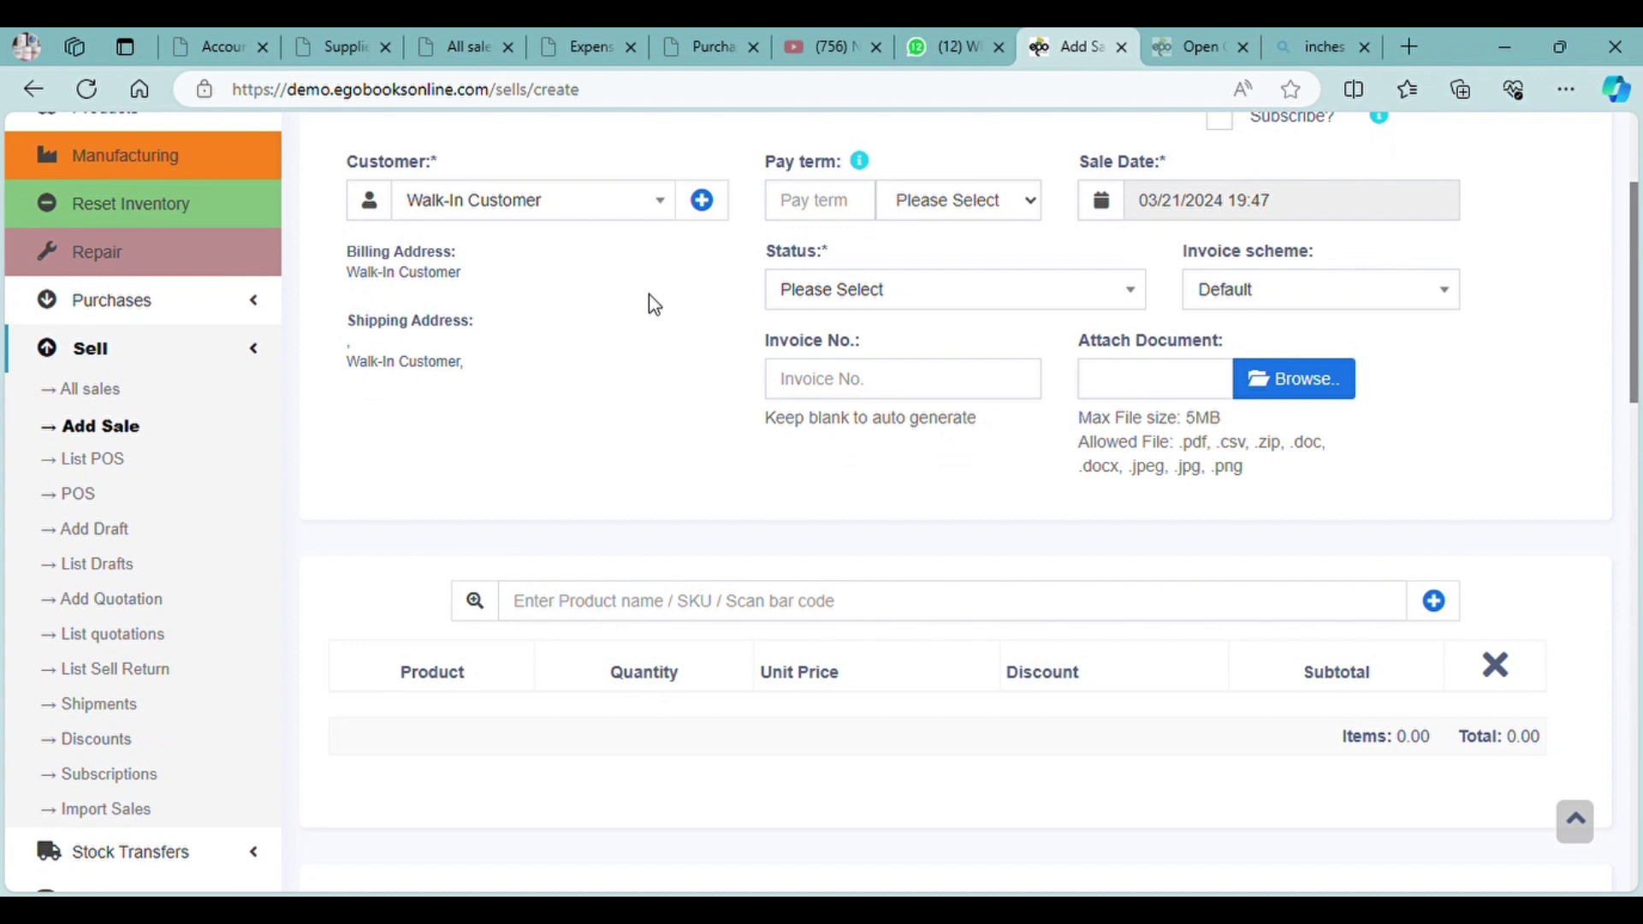
click(629, 204)
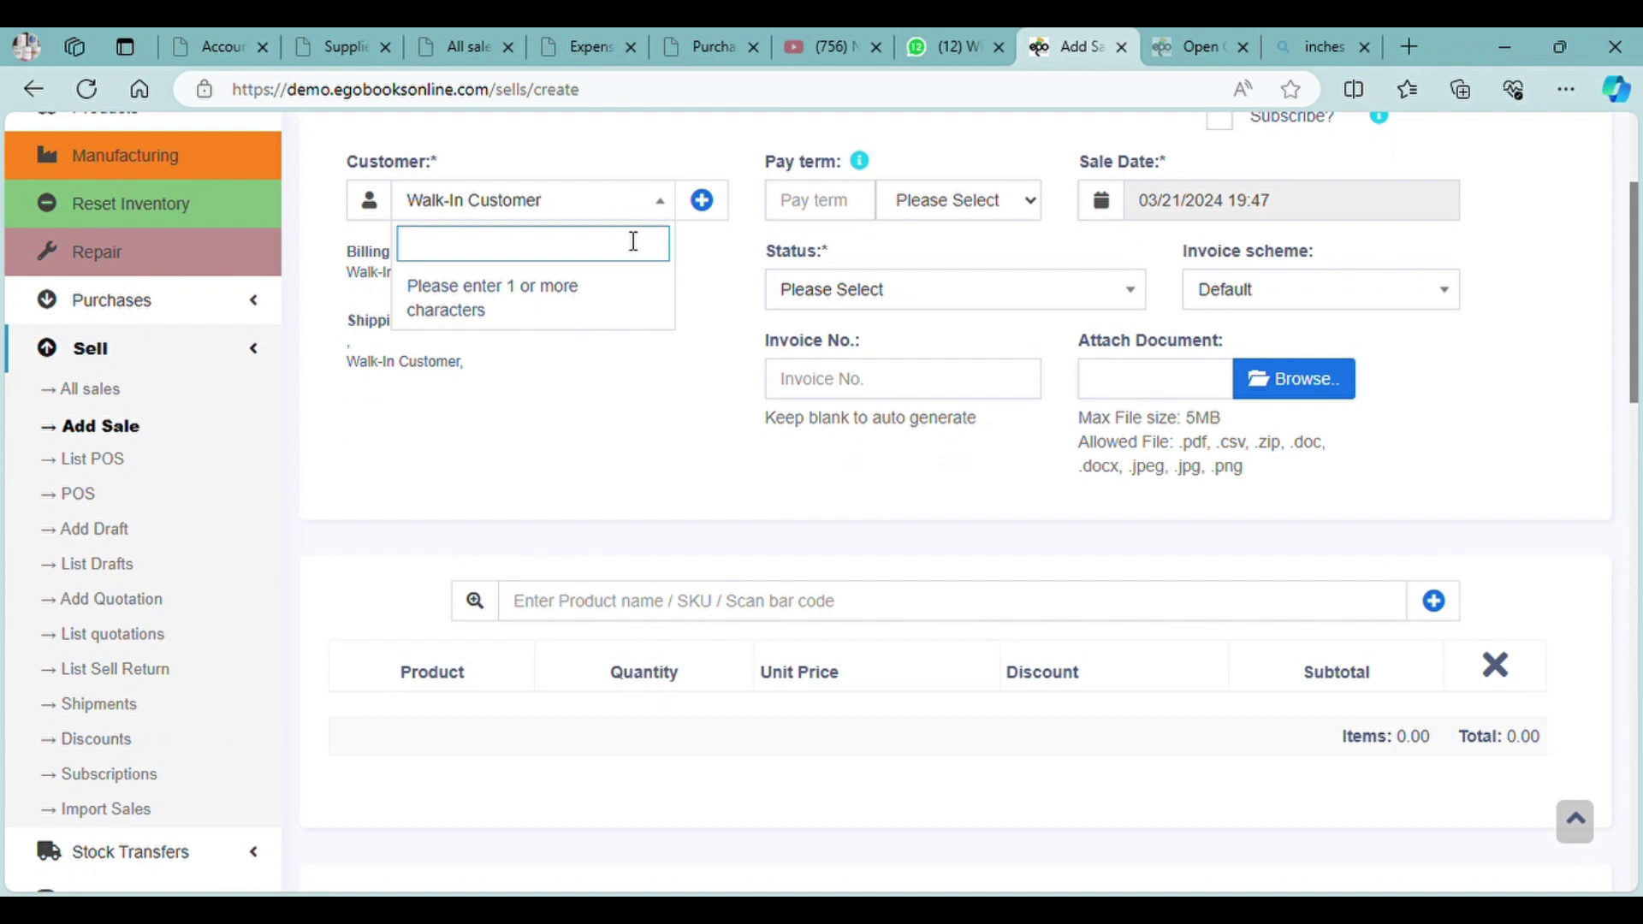
text(hannn)
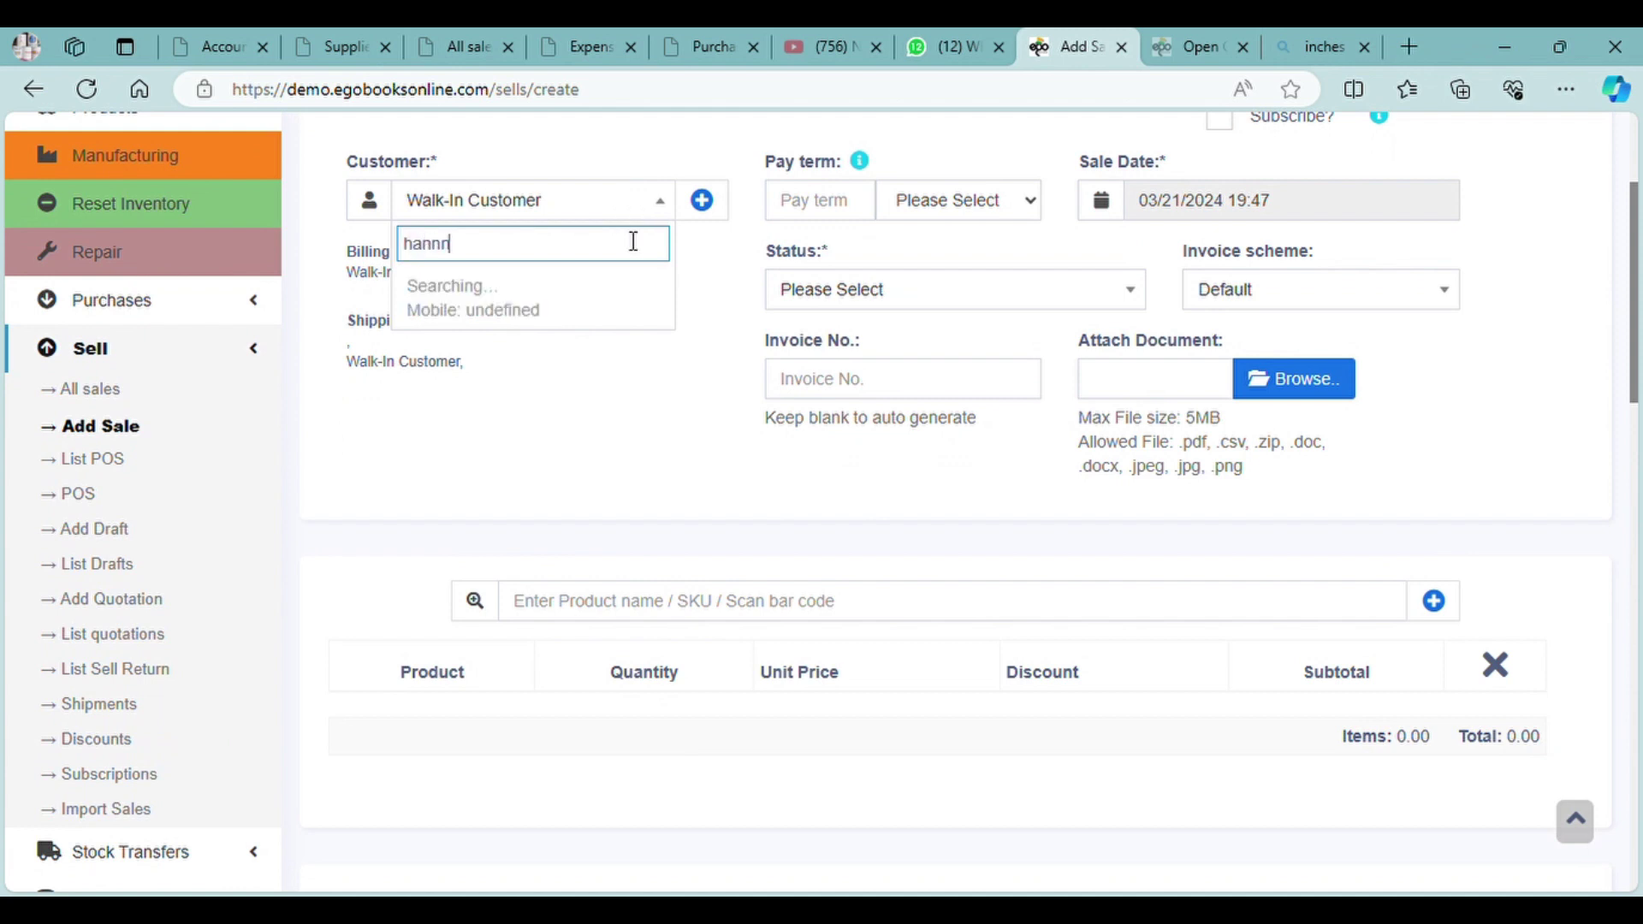
text(ah)
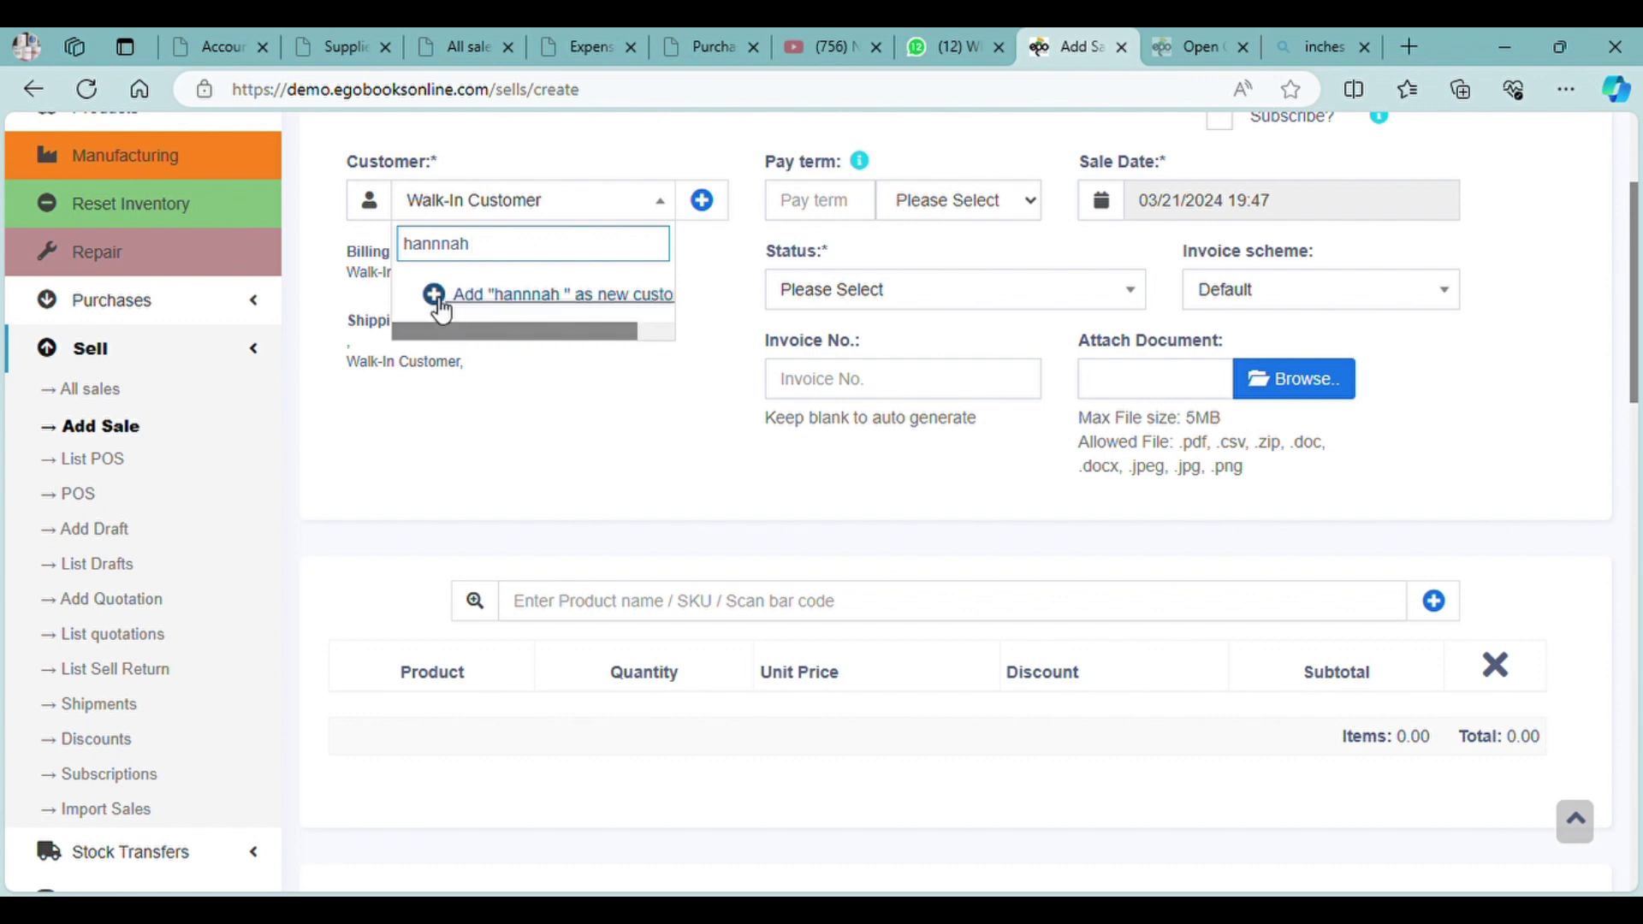
- View the new contact form with the Individual type chosen, and close it without saving
click(705, 202)
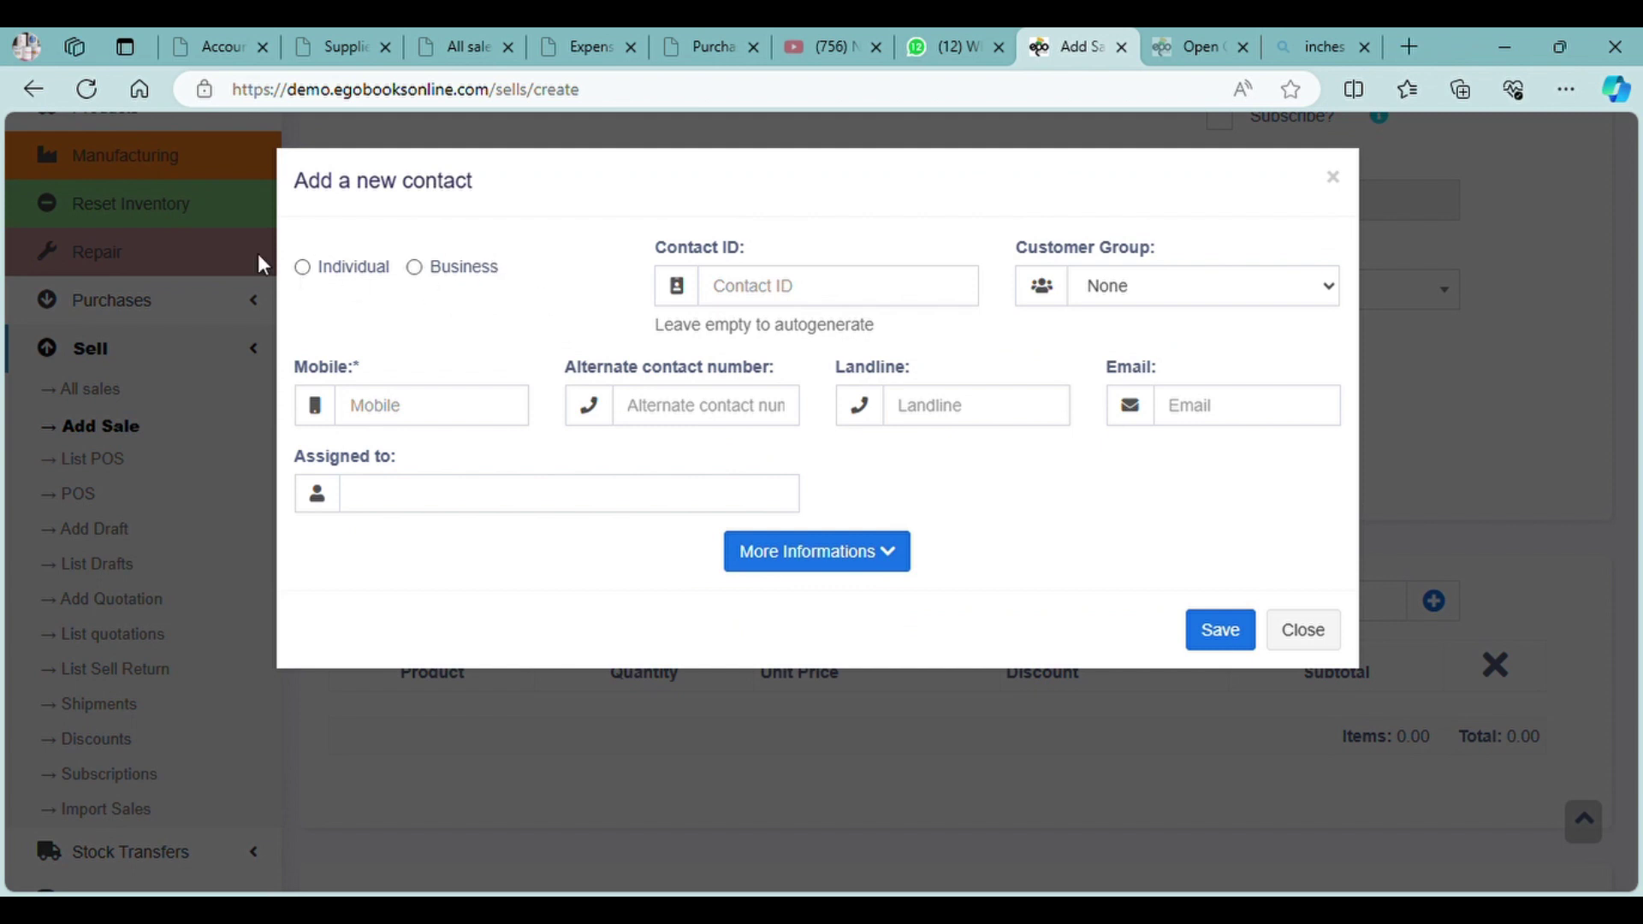
click(300, 267)
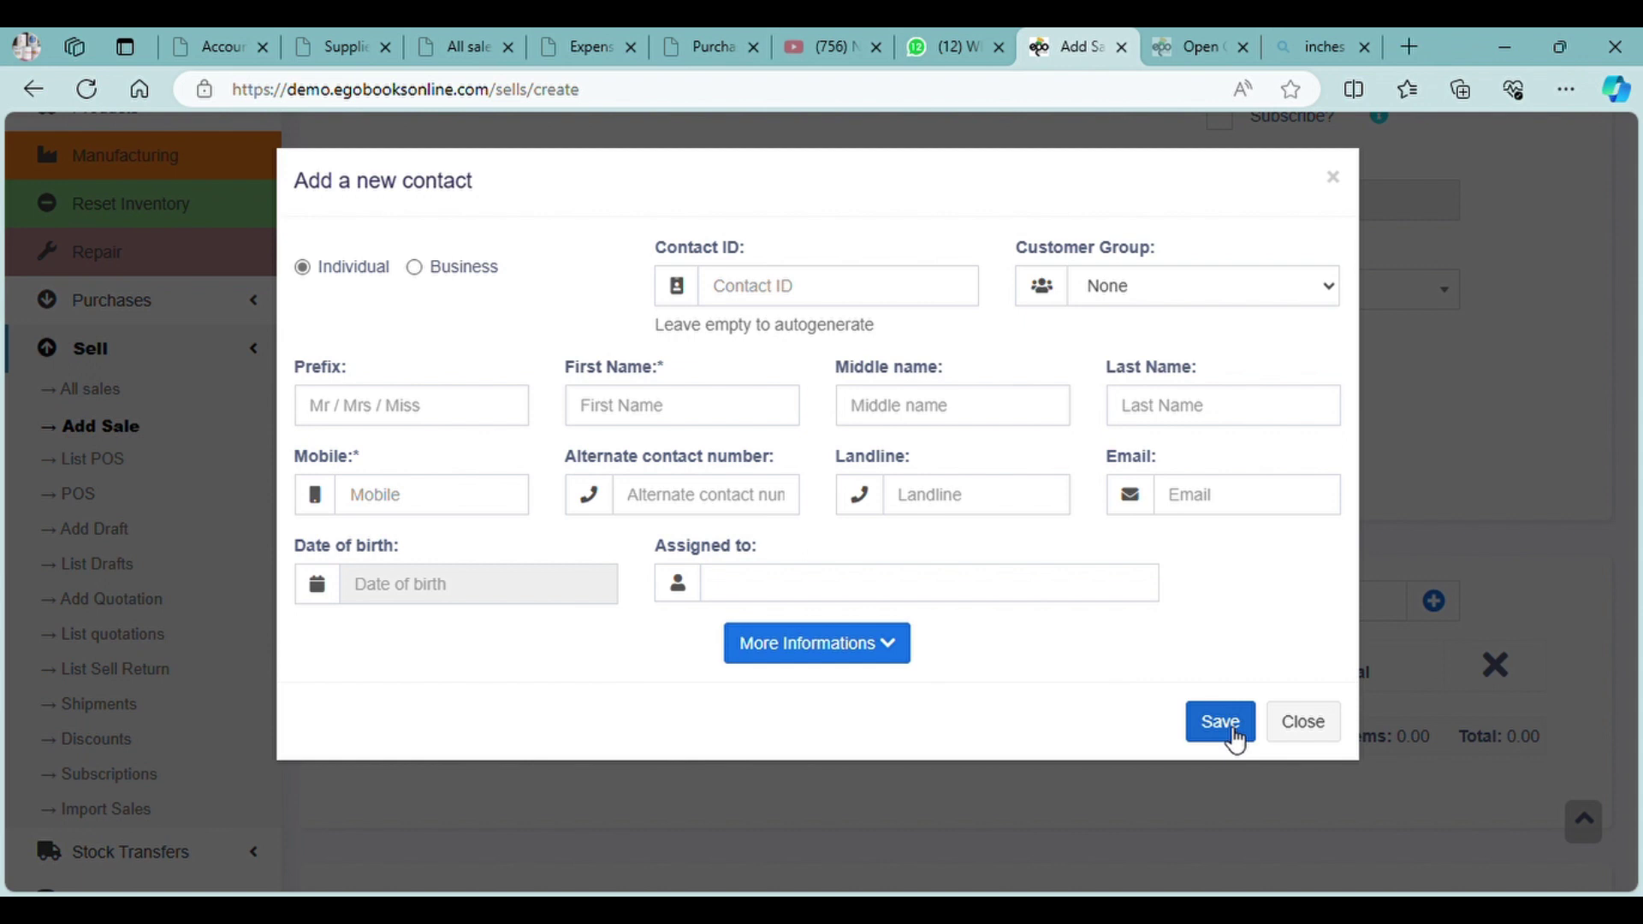
click(1283, 729)
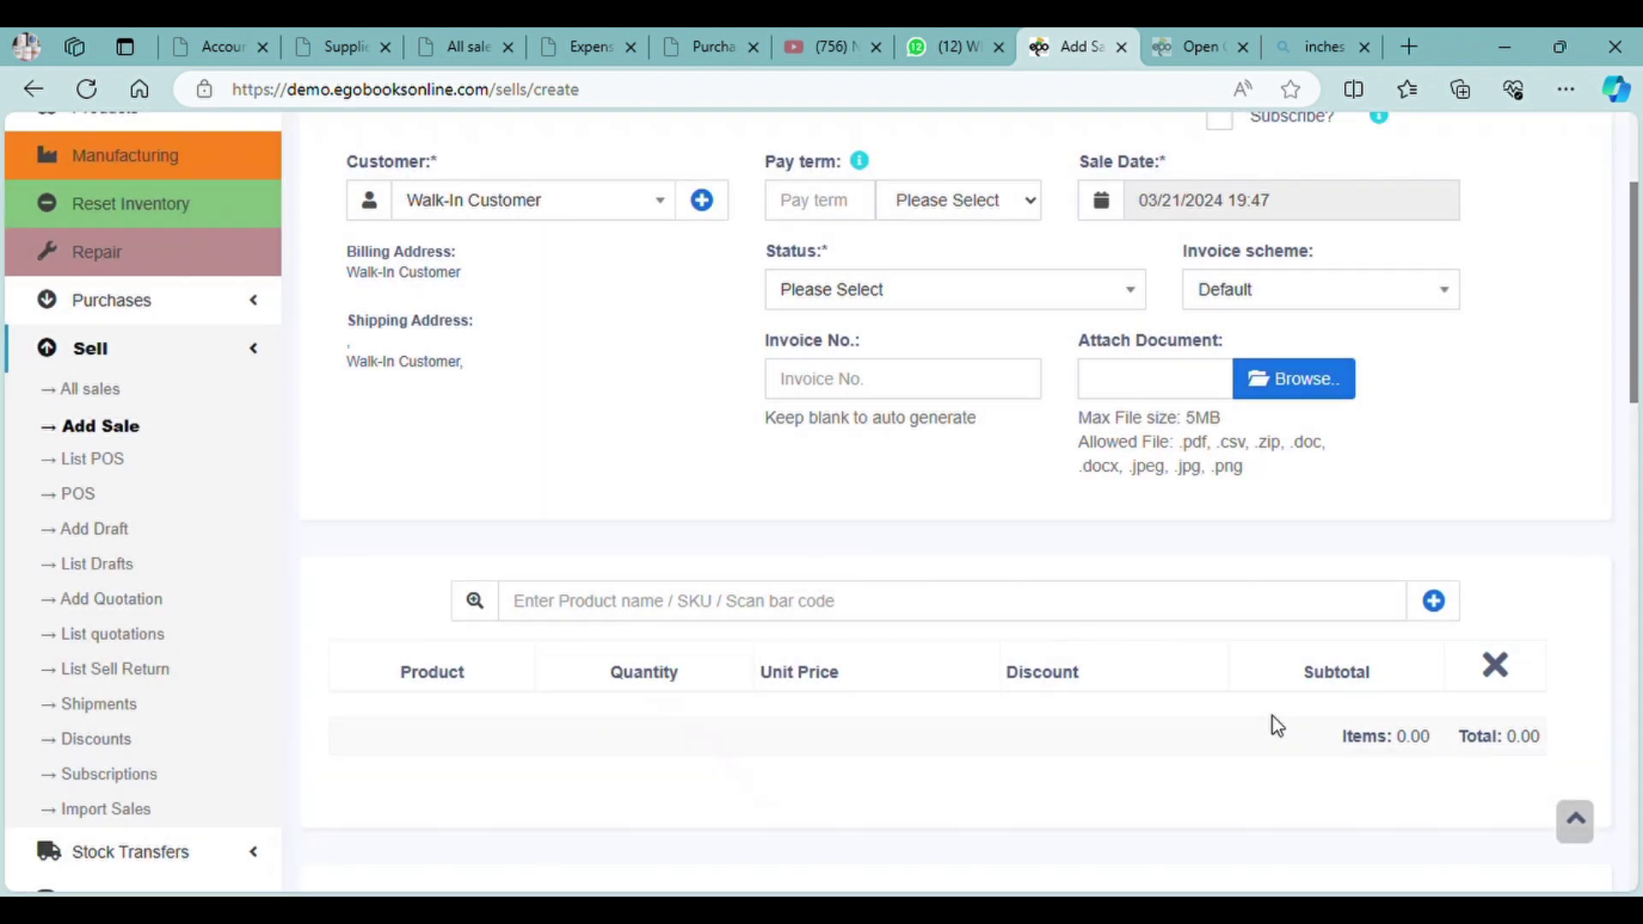
- View the available status options for the sale and close the list without choosing one
click(860, 303)
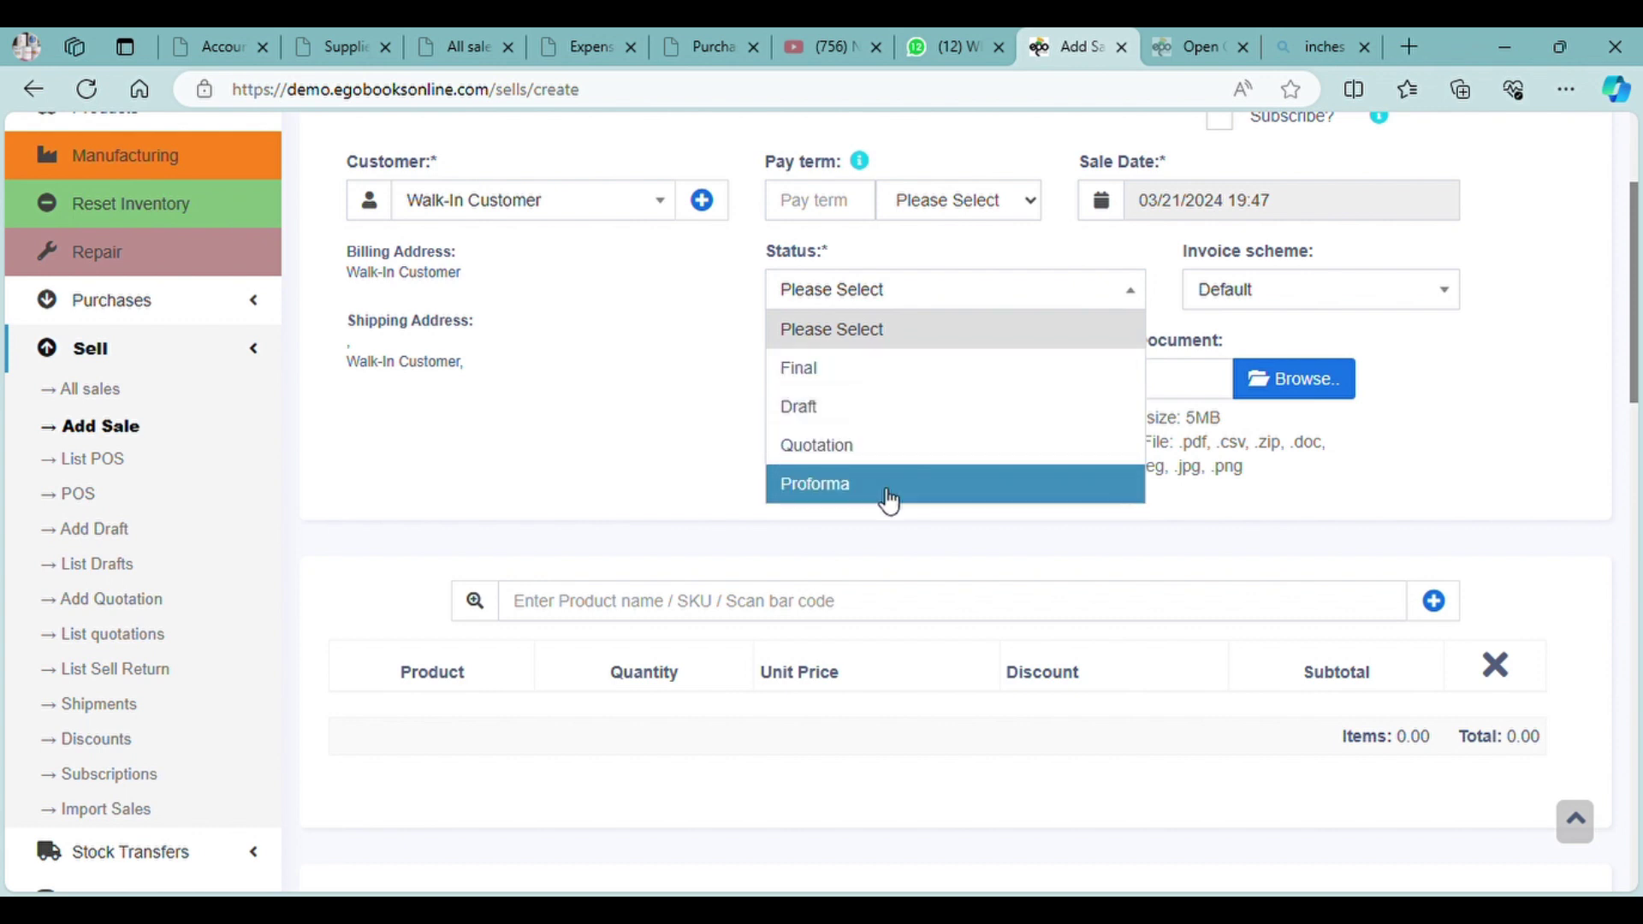
scroll(1226, 599, up, 1)
click(1226, 599)
- Examine the sale form's product, discount, order tax, sell note, shipping and payment sections
scroll(1226, 599, down, 3)
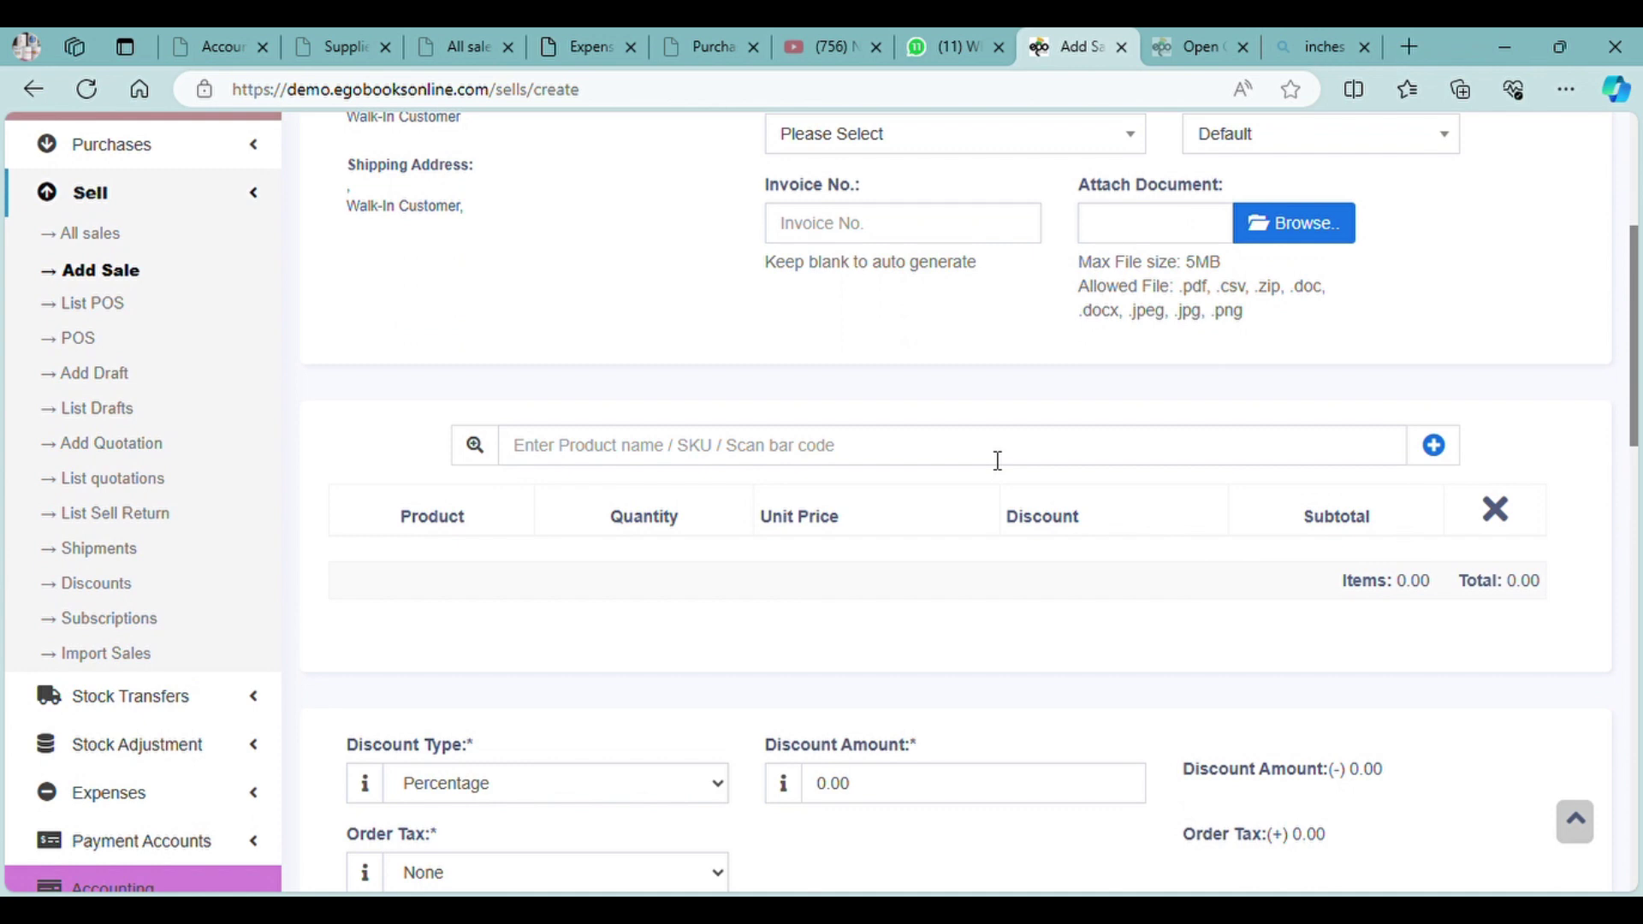
scroll(998, 460, down, 3)
scroll(983, 454, up, 1)
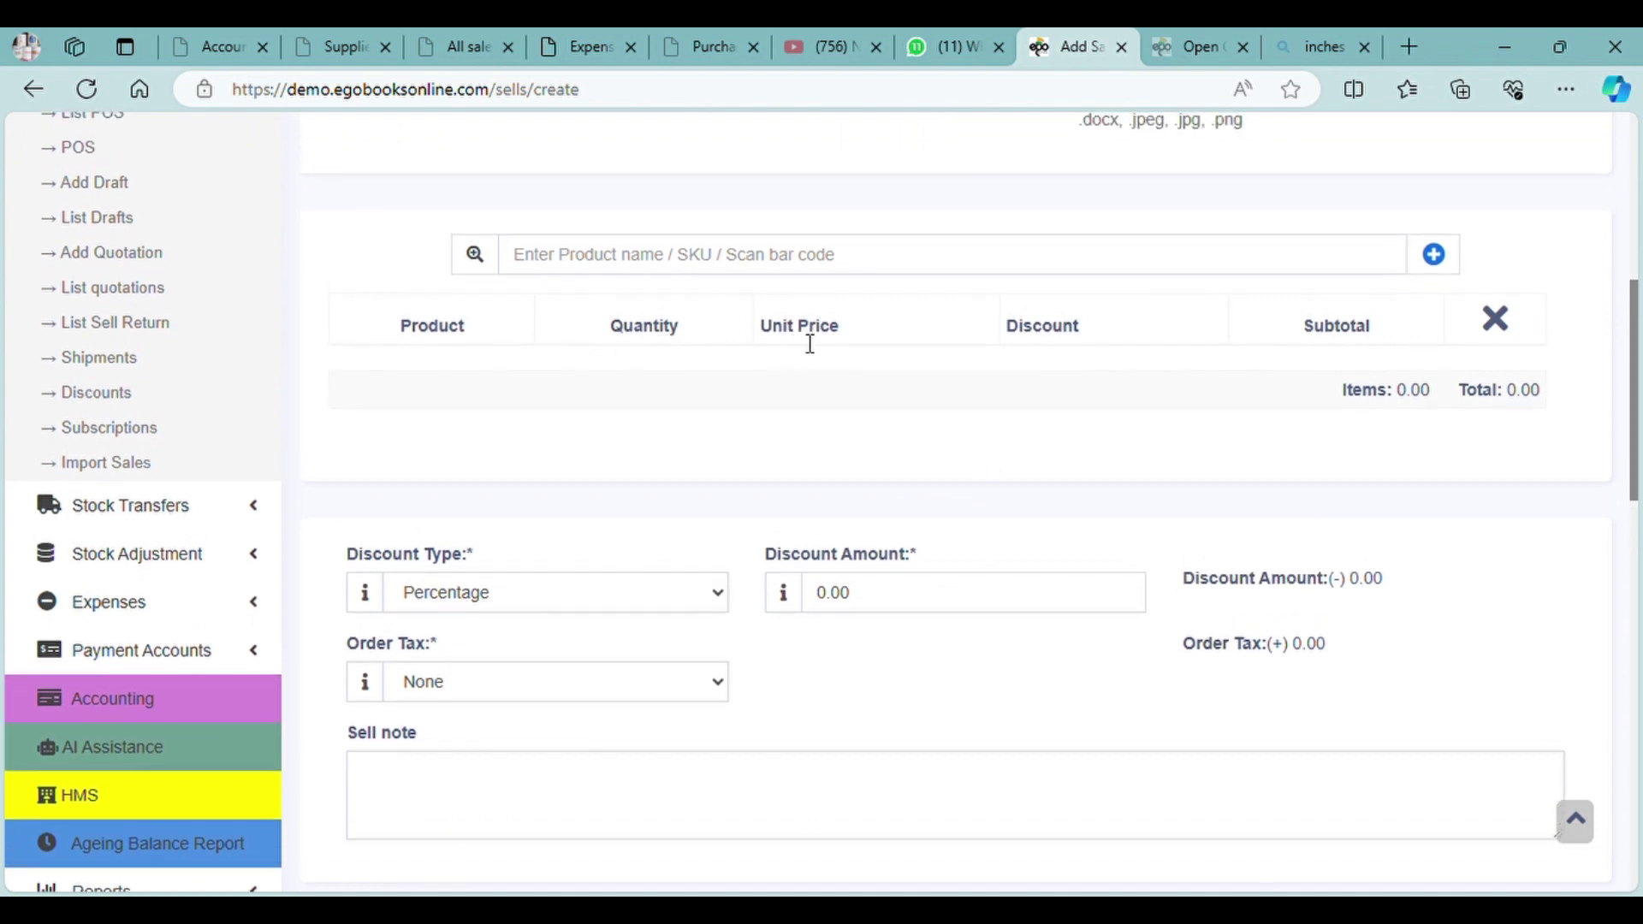
scroll(1350, 537, up, 2)
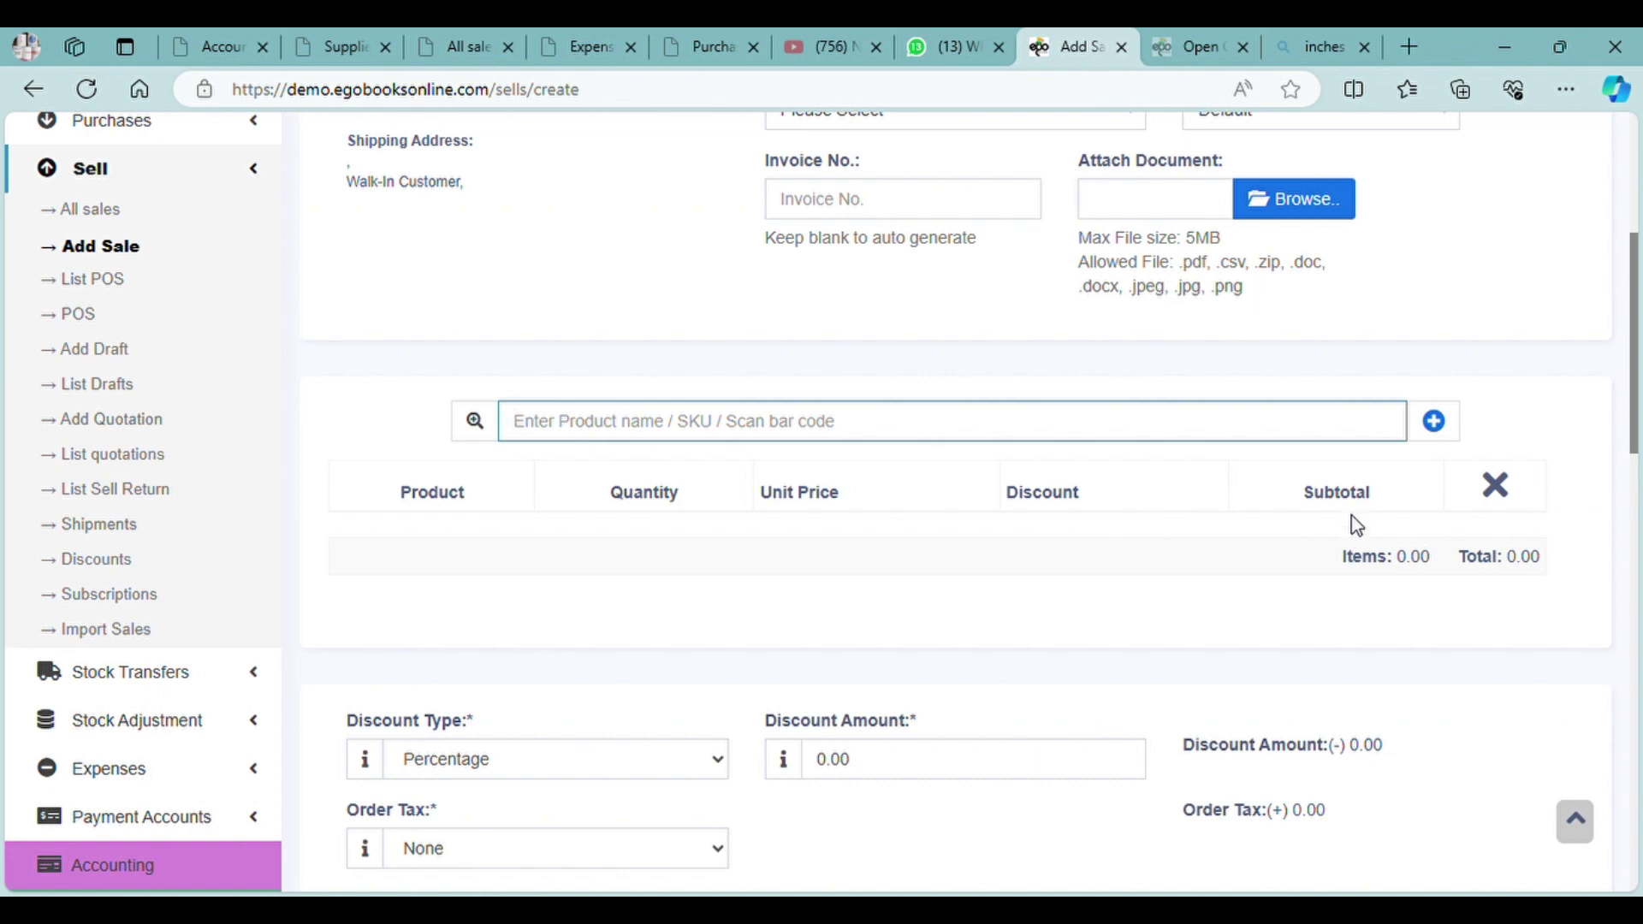
scroll(1356, 526, down, 4)
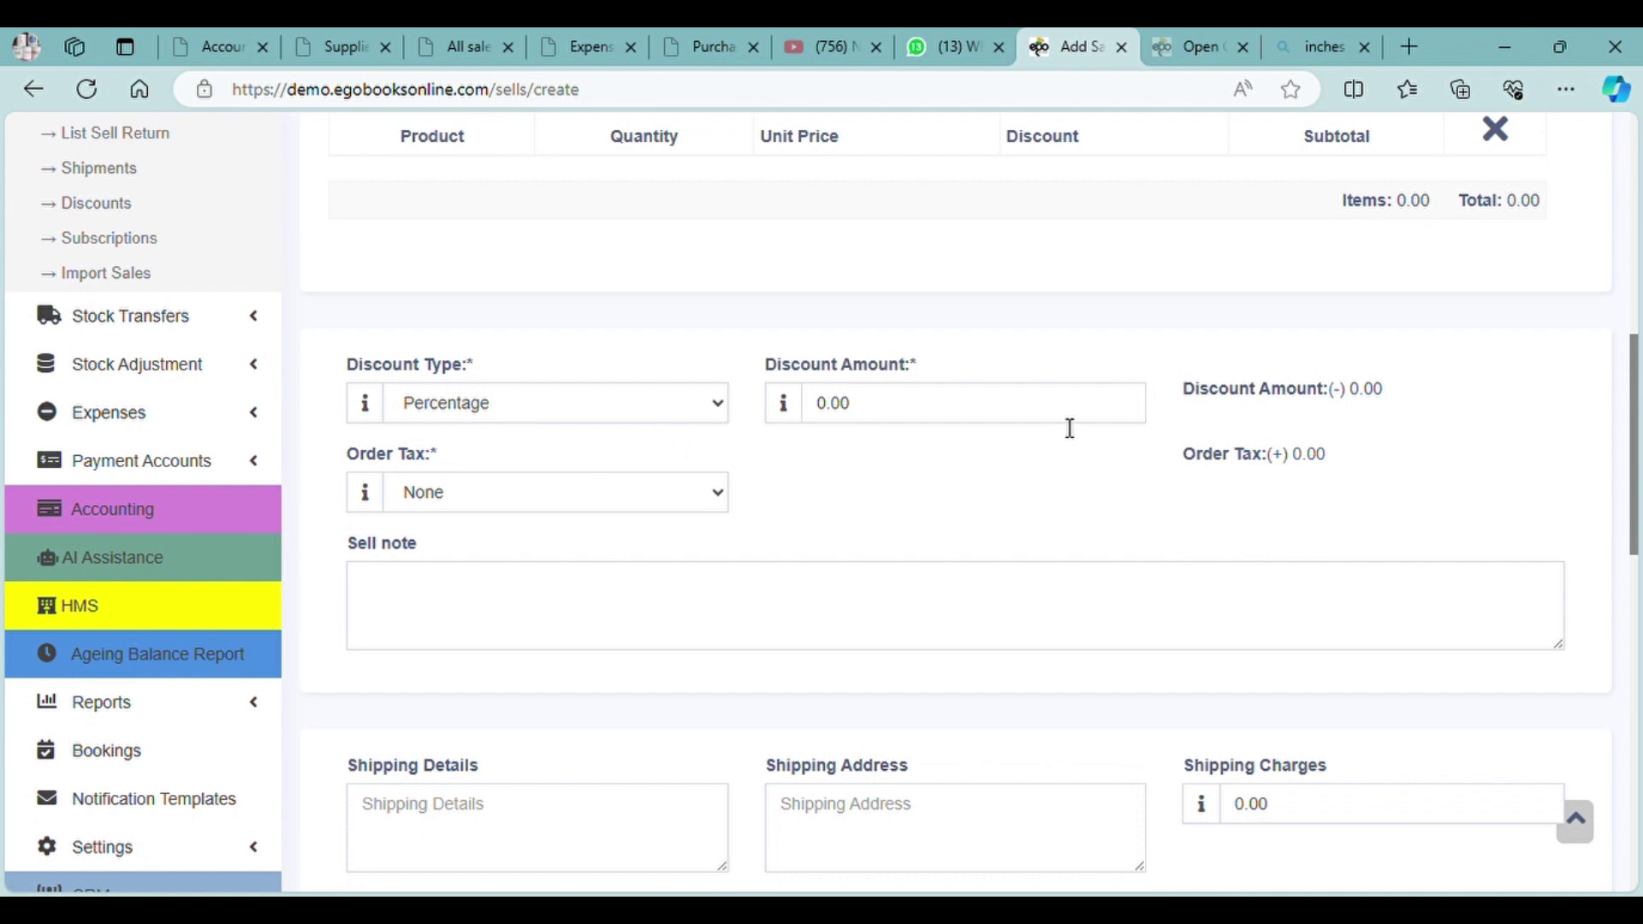
scroll(1069, 428, down, 2)
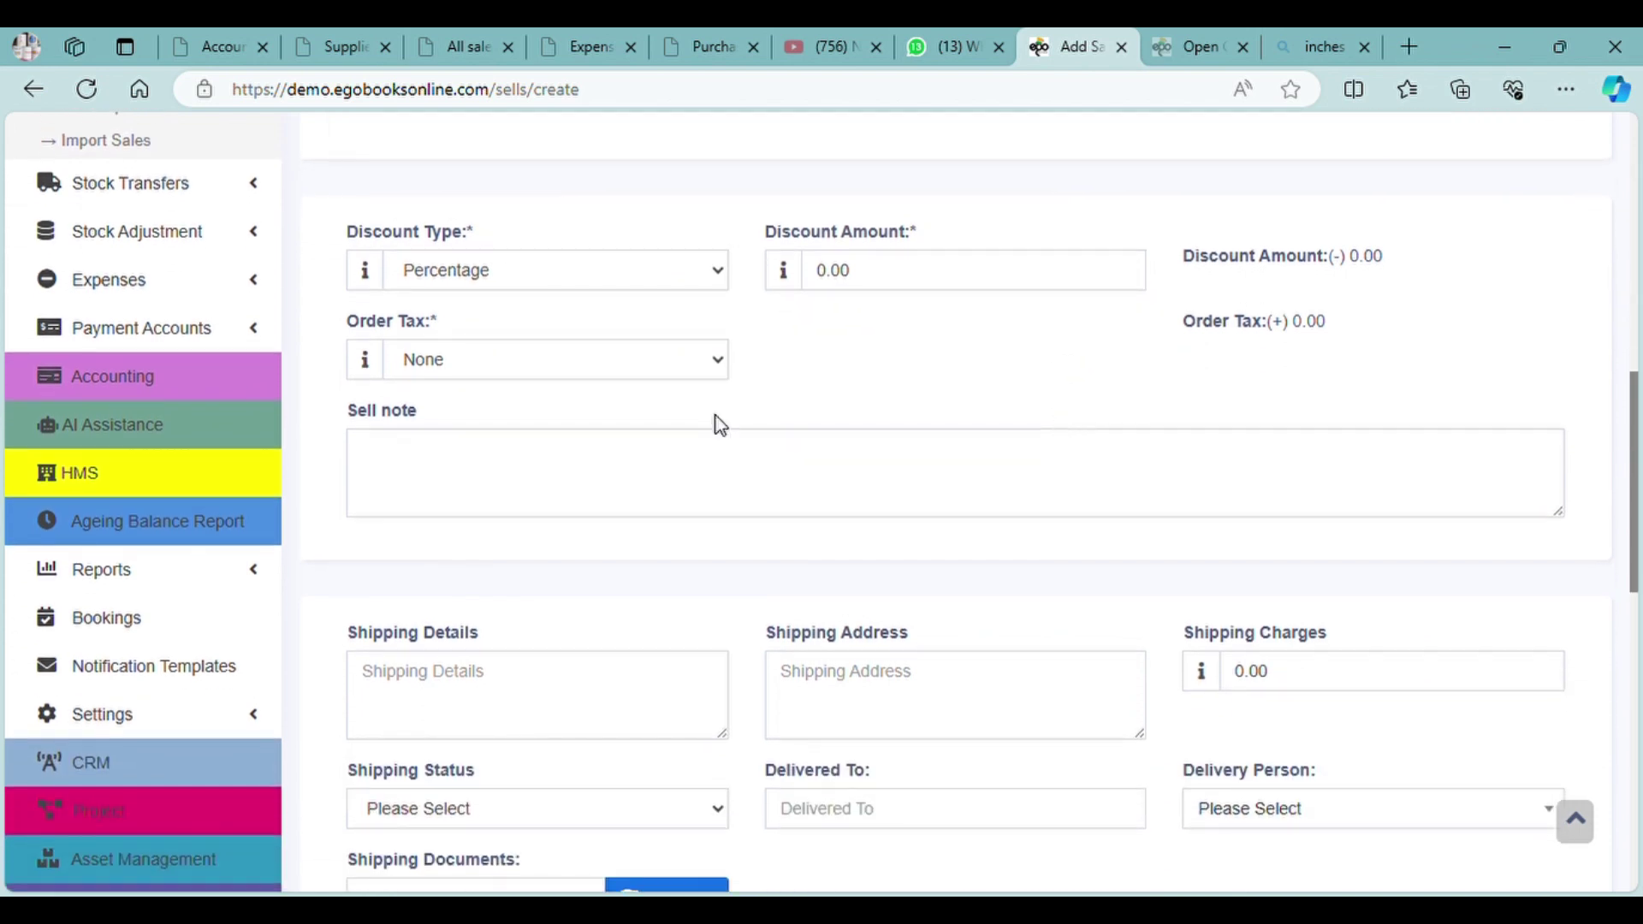
scroll(613, 360, down, 4)
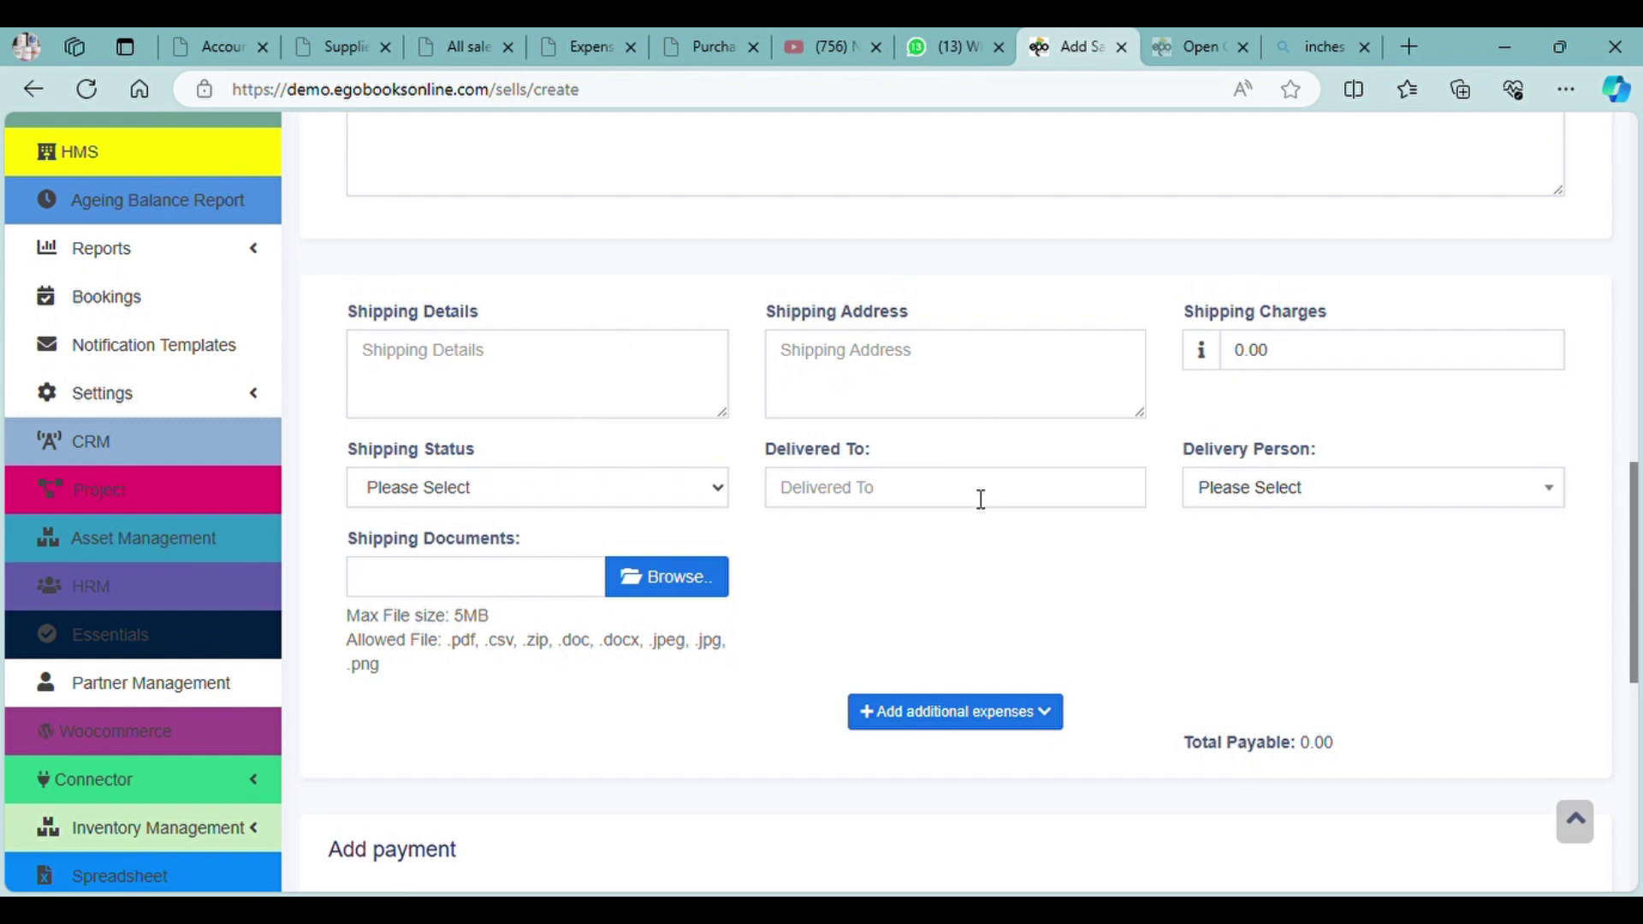
scroll(911, 522, down, 5)
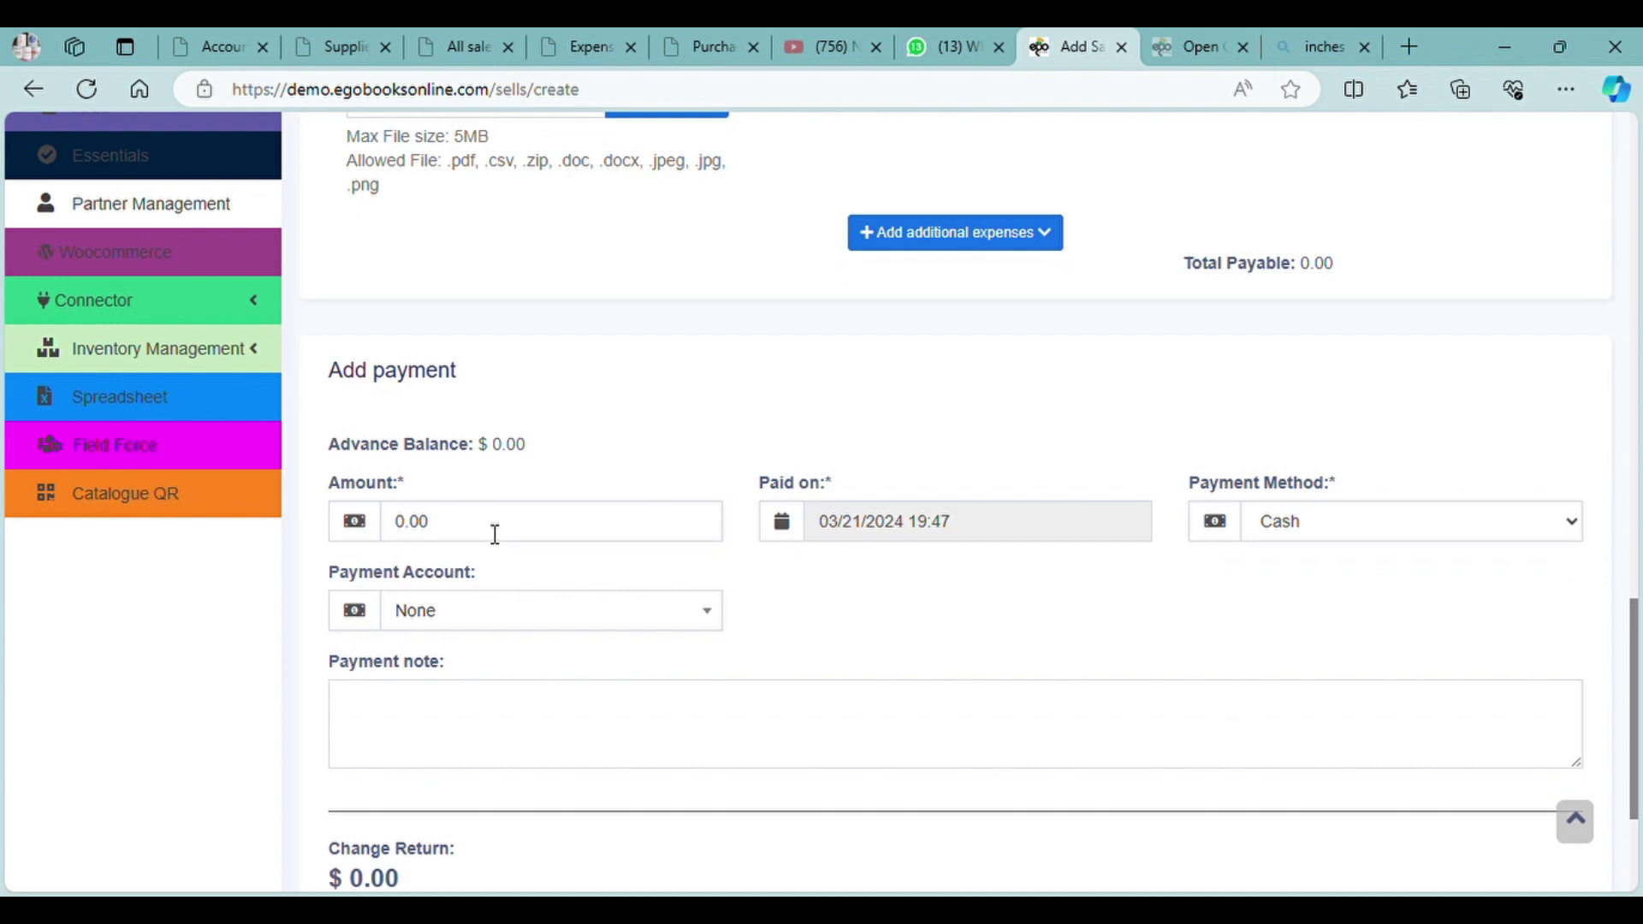
- Check the payment method field and choose the USD account as the payment account for the sale
click(1325, 539)
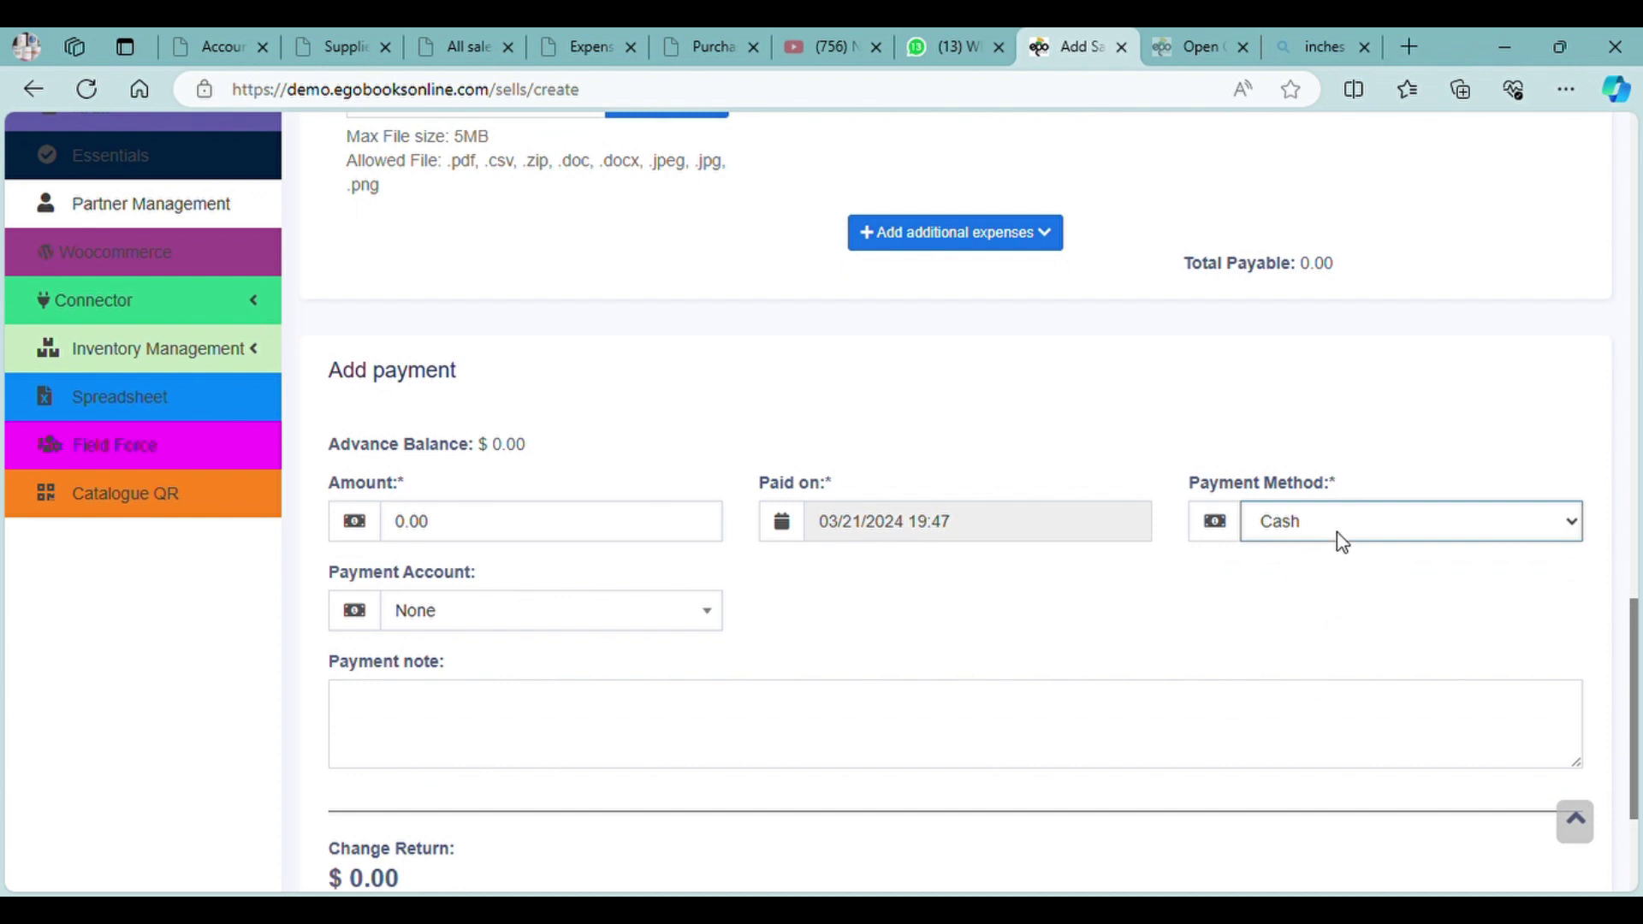
click(707, 636)
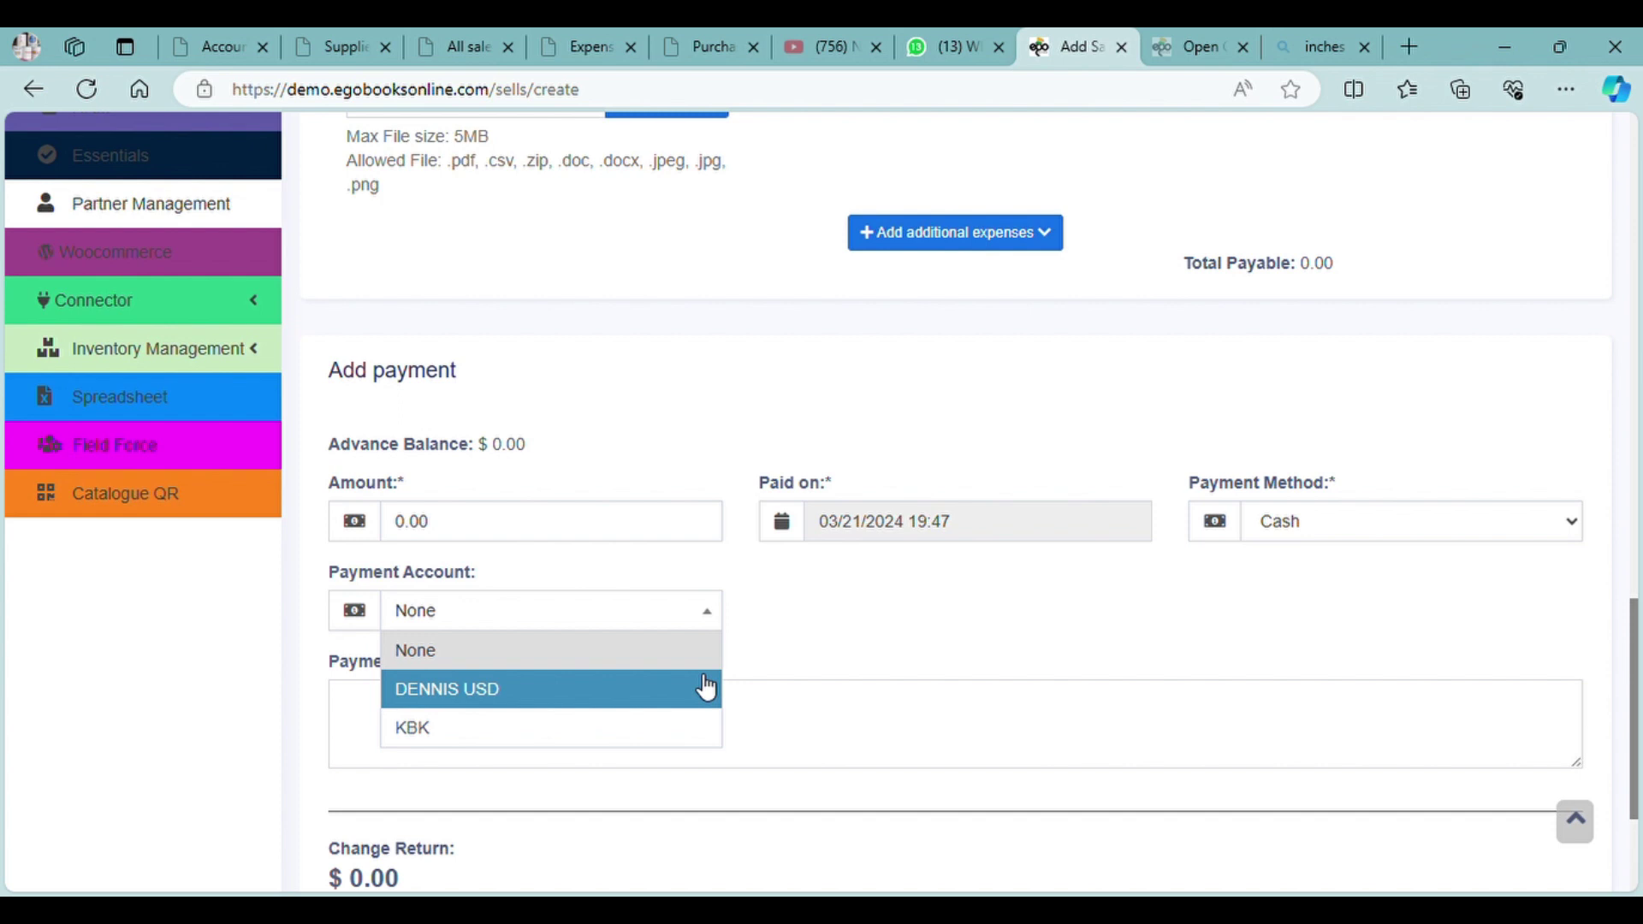
click(706, 687)
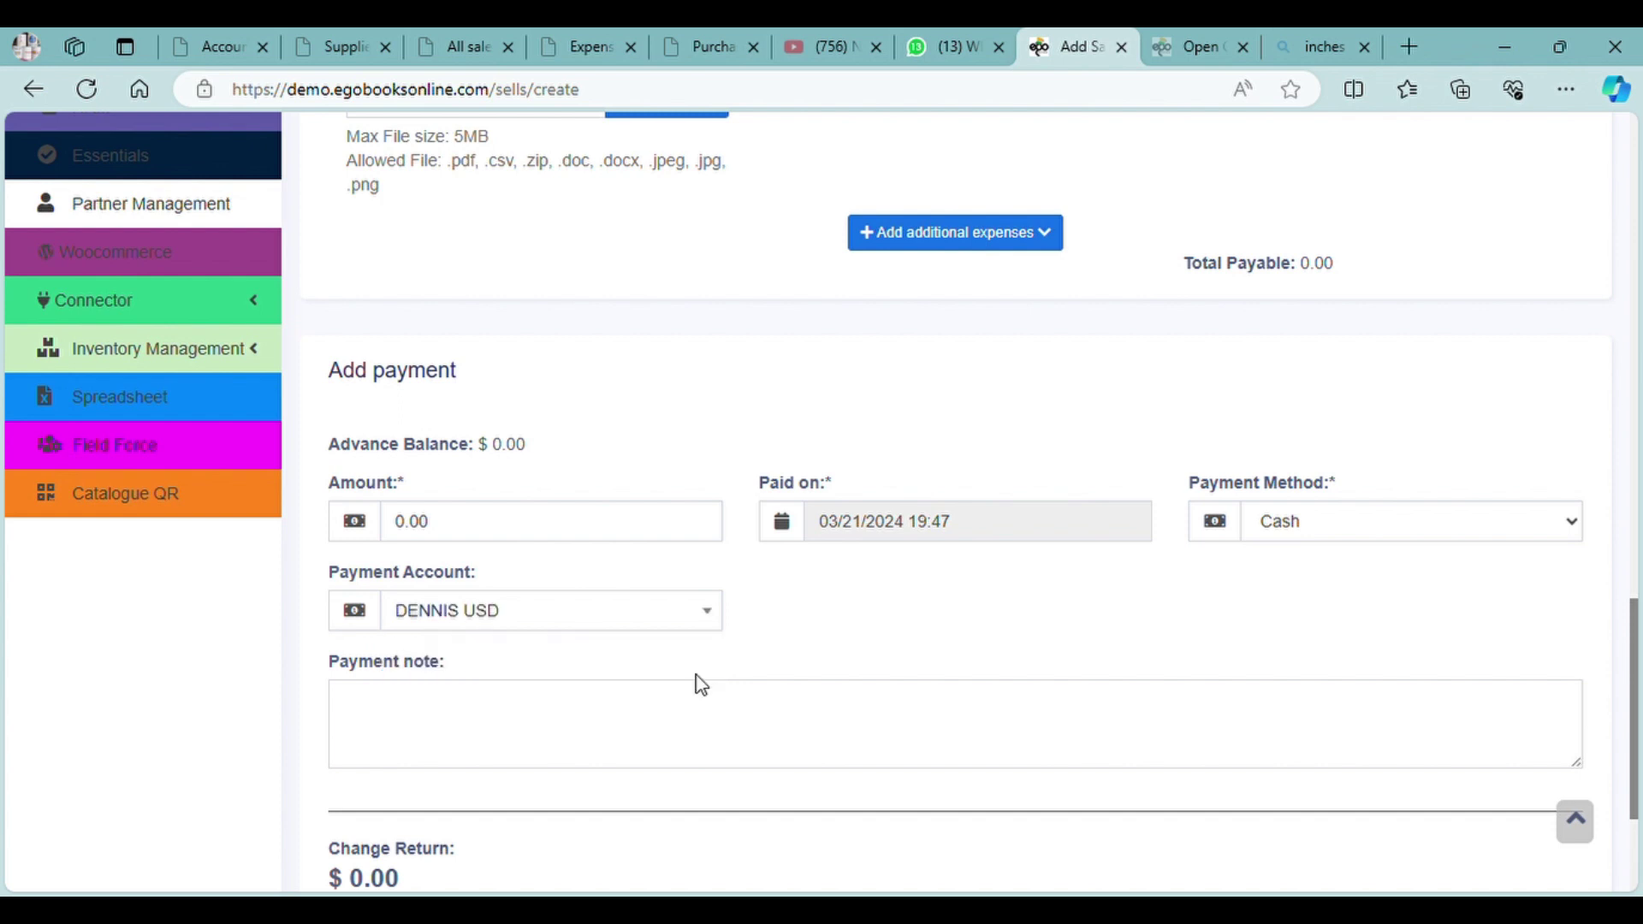
scroll(687, 742, down, 3)
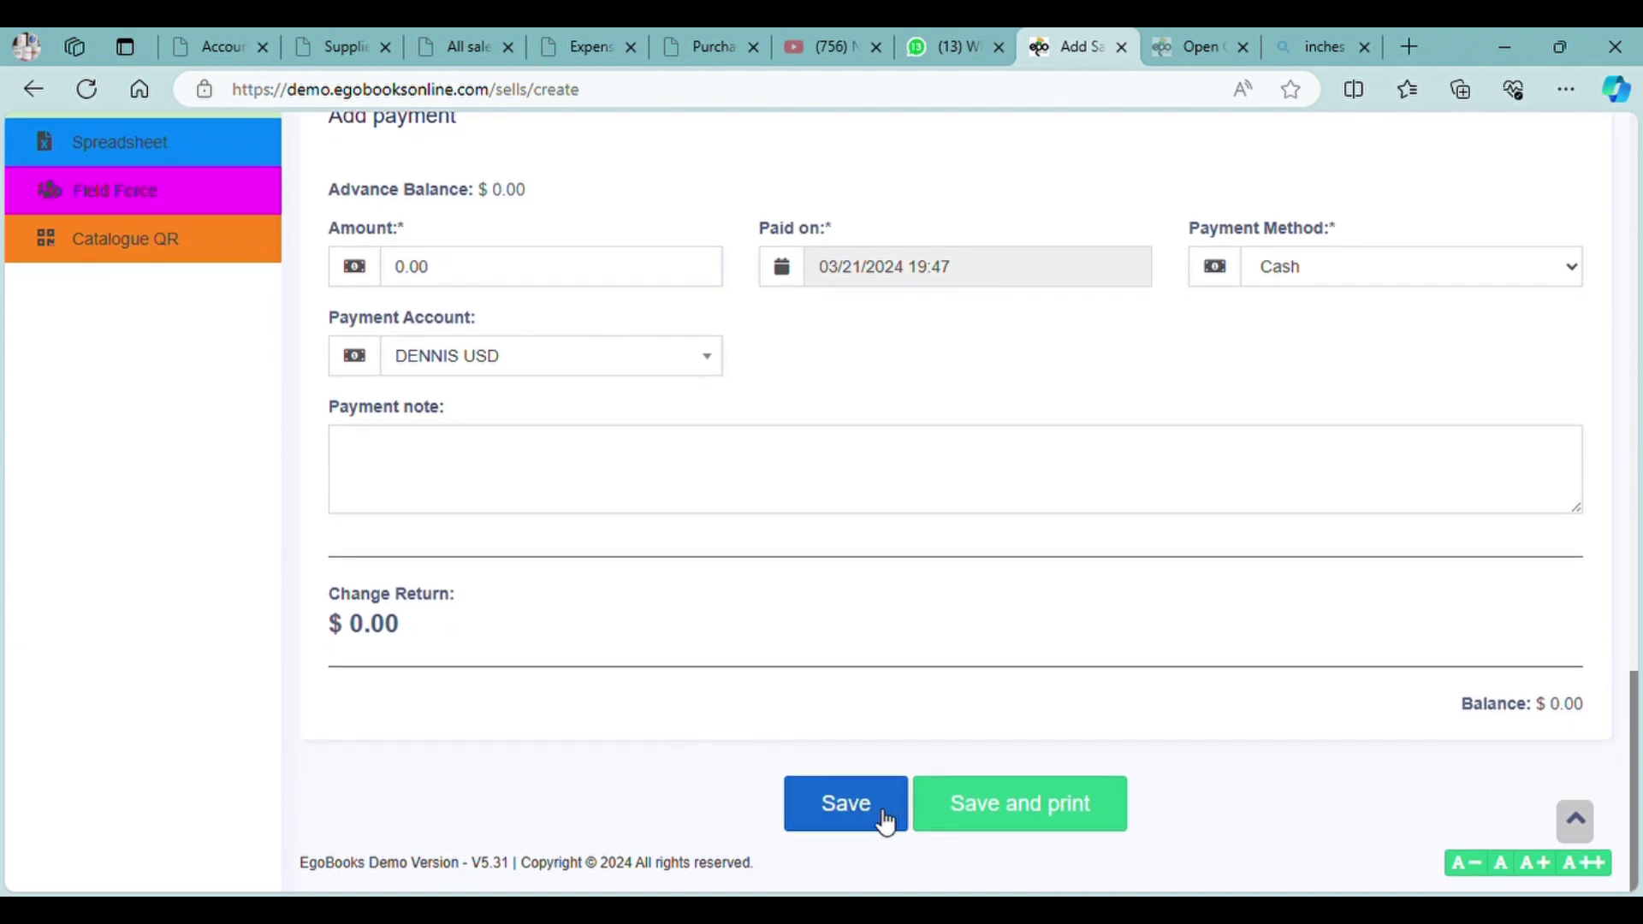
- Leave the unsaved sale form and open the POS page from the Sell section
scroll(718, 624, up, 10)
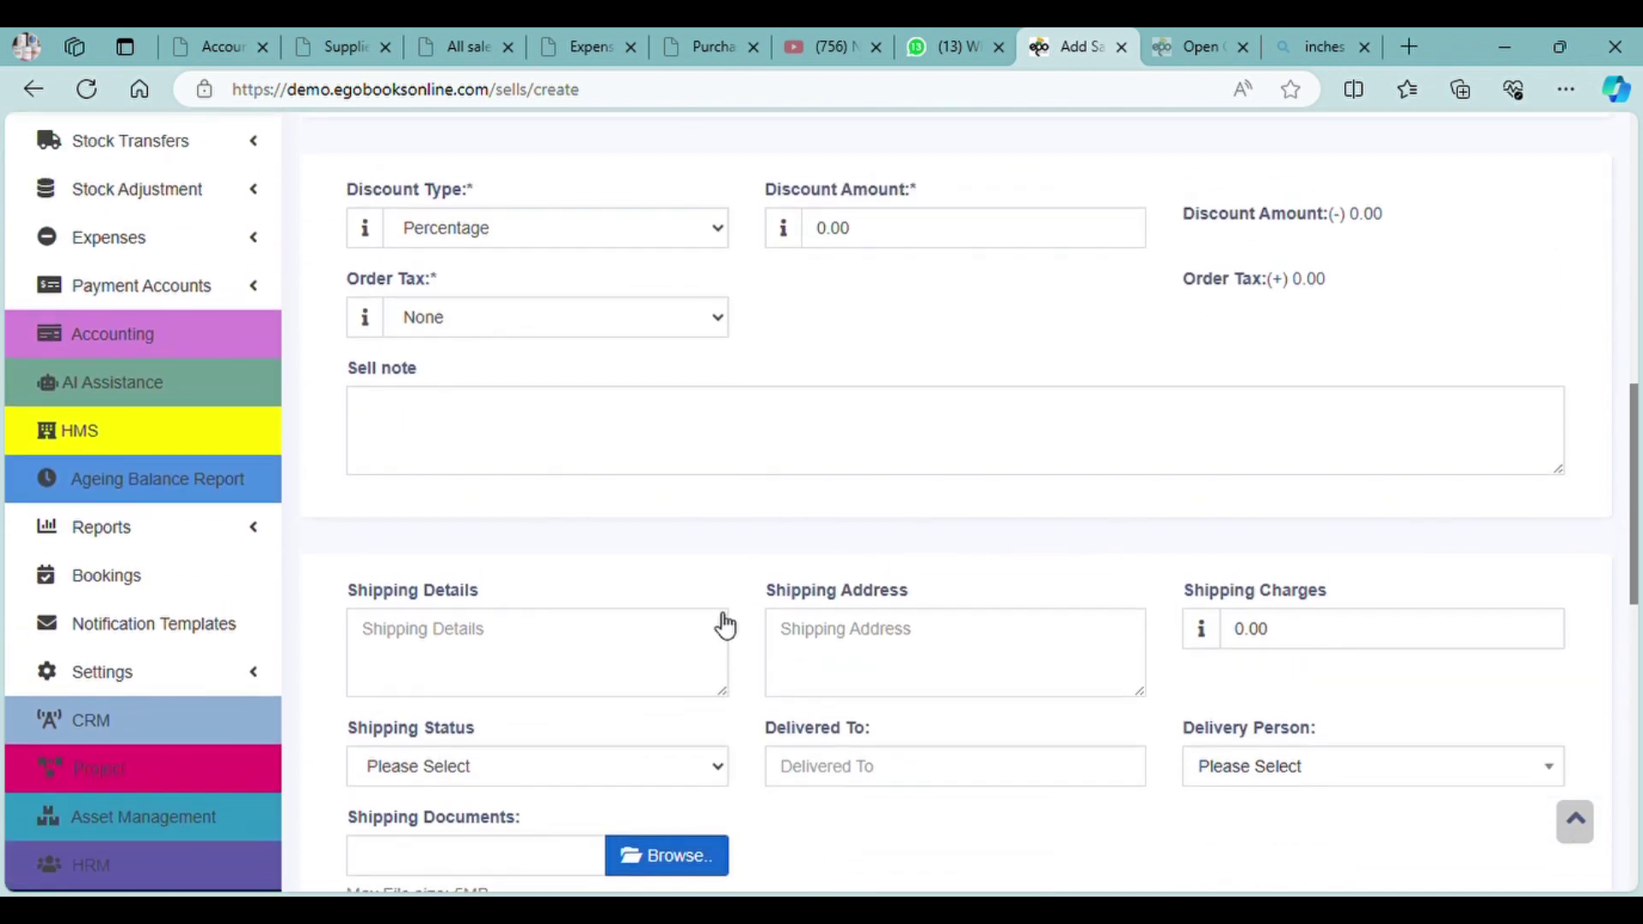
click(726, 625)
scroll(908, 767, up, 3)
scroll(919, 776, up, 5)
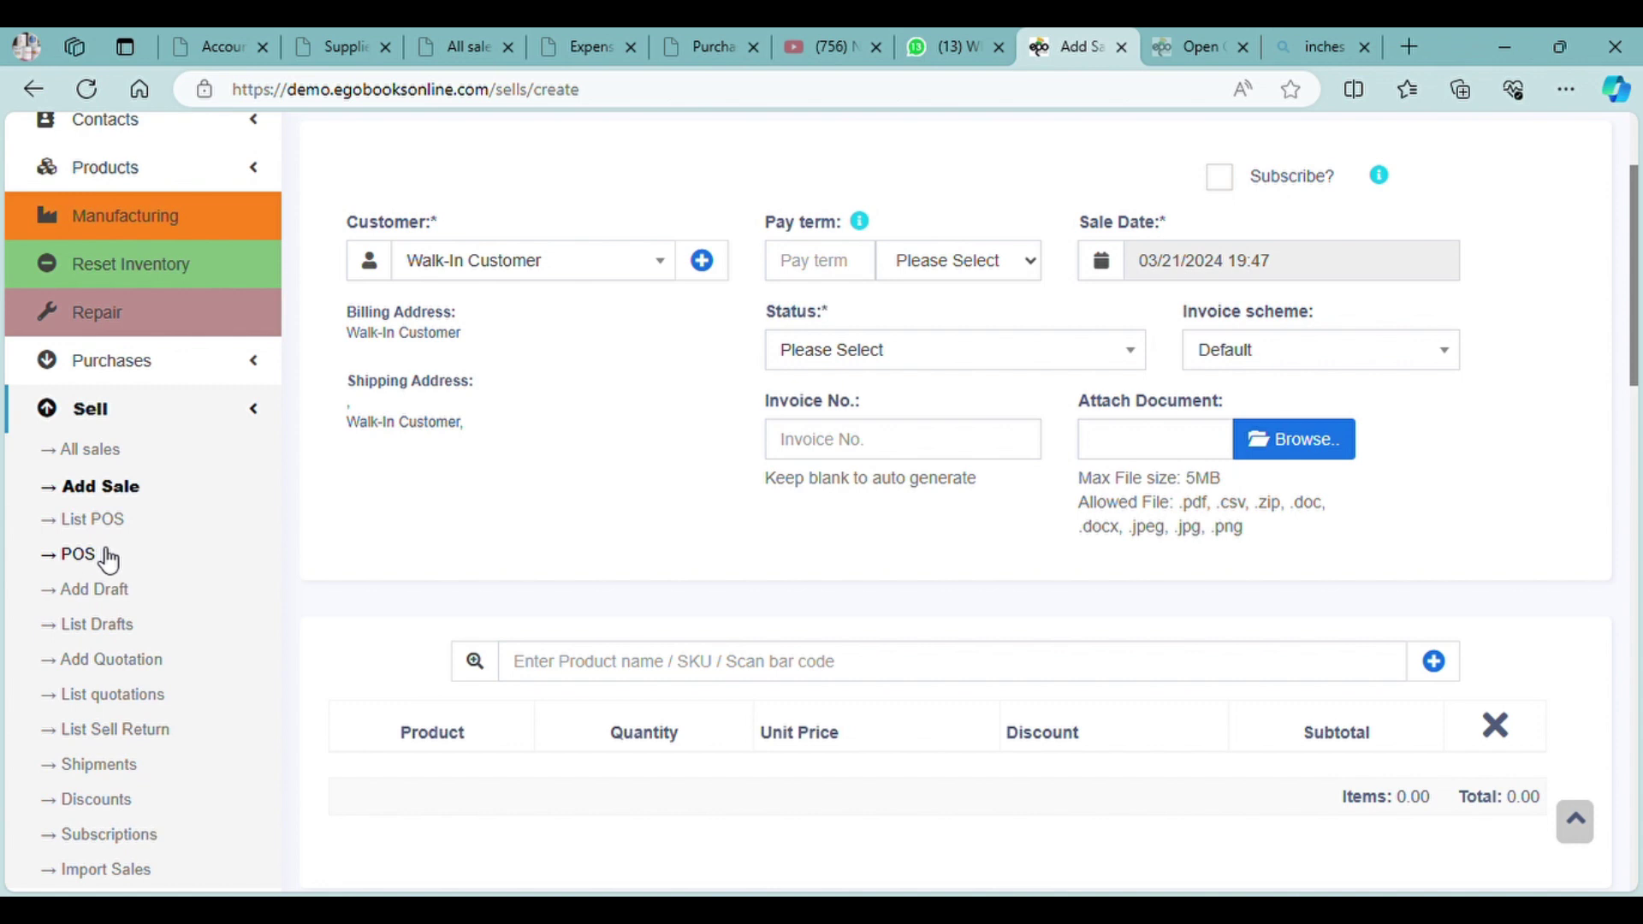
click(108, 563)
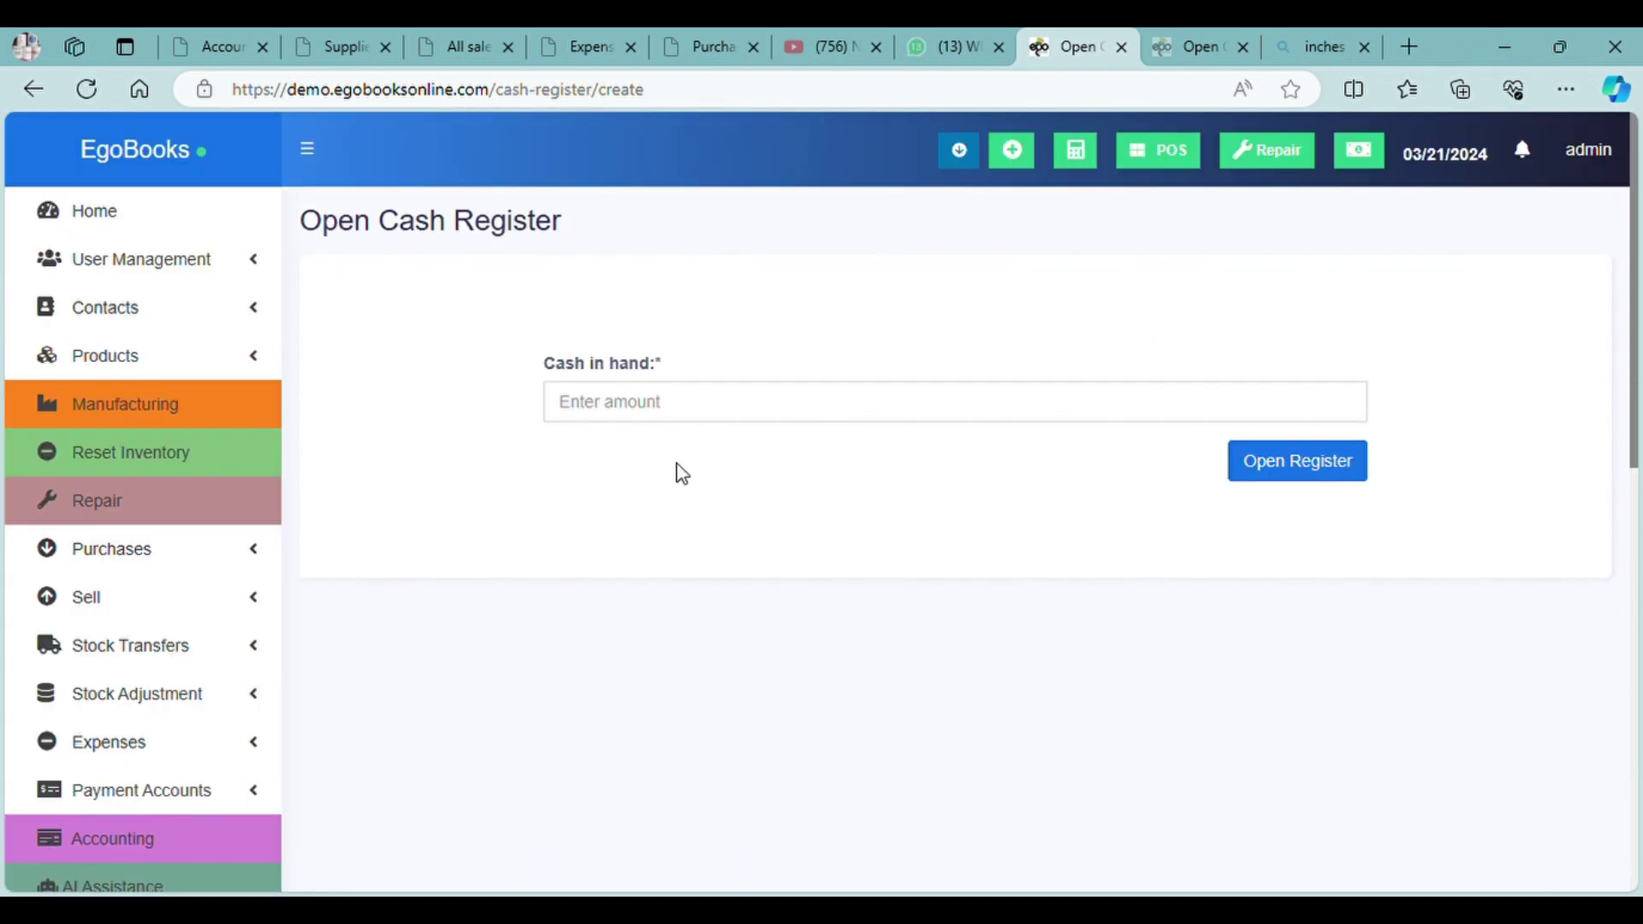
click(824, 400)
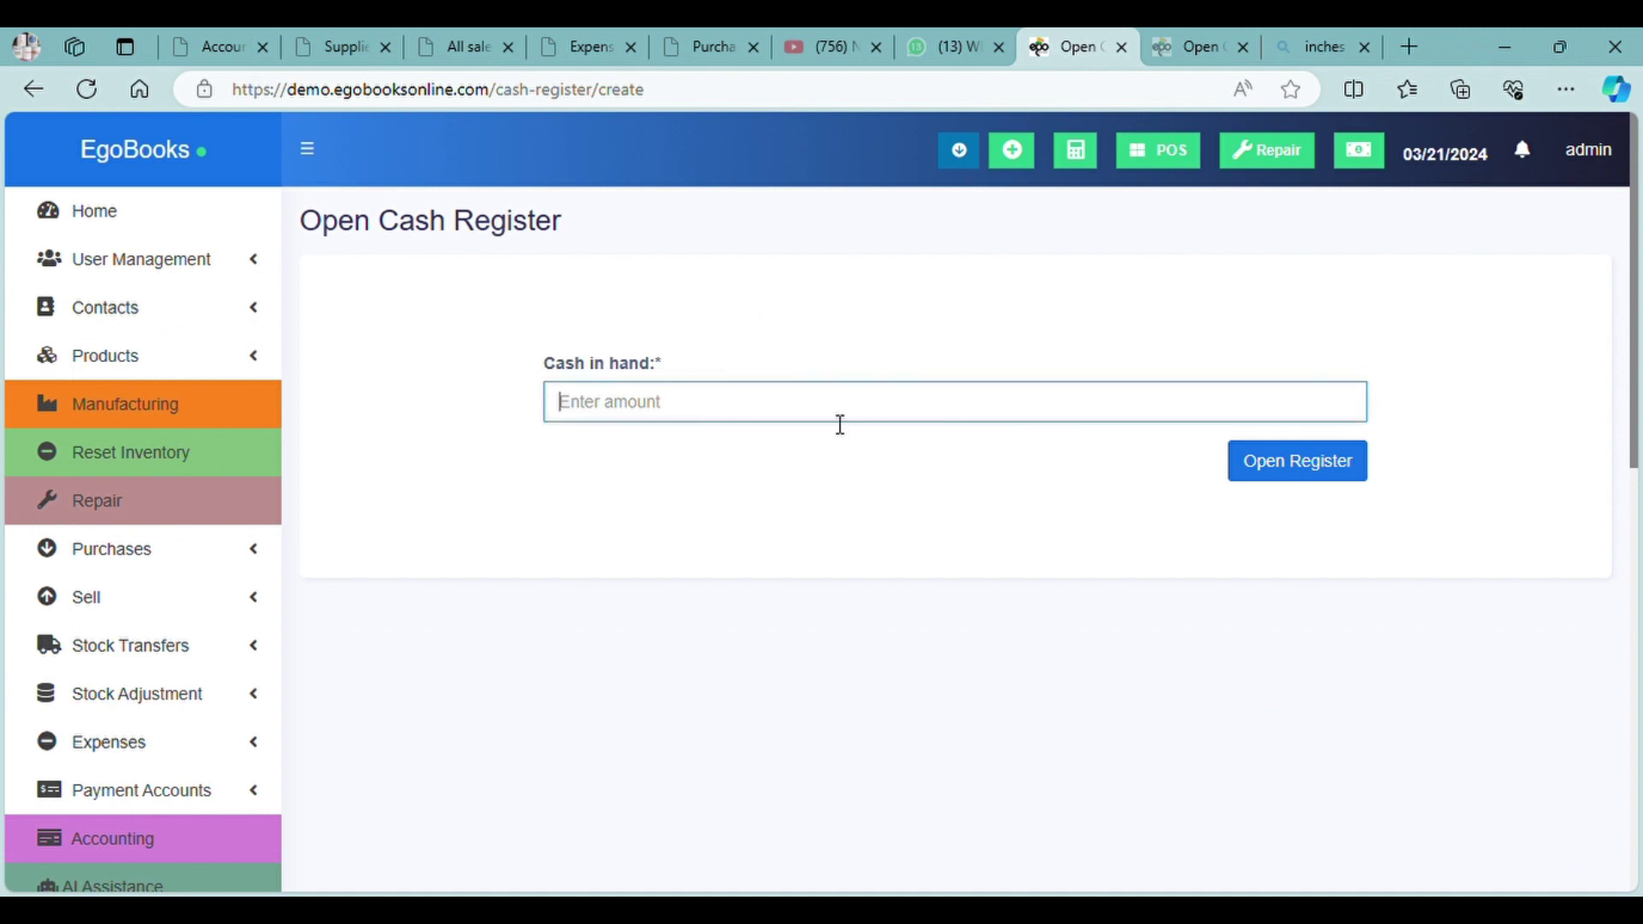
click(1240, 593)
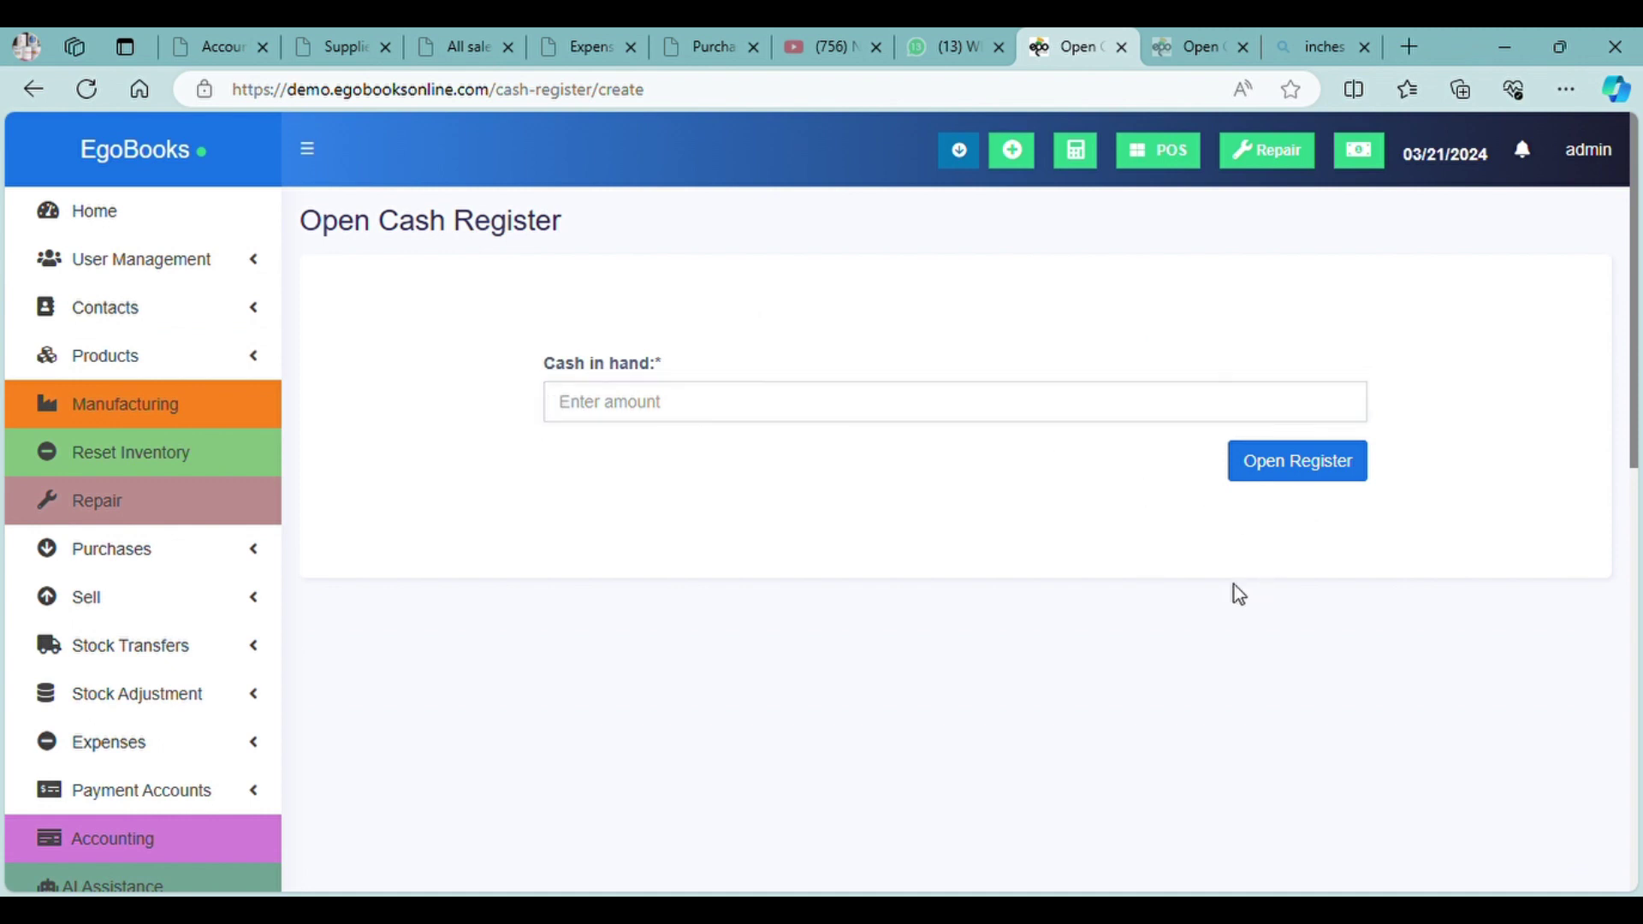
scroll(591, 580, down, 4)
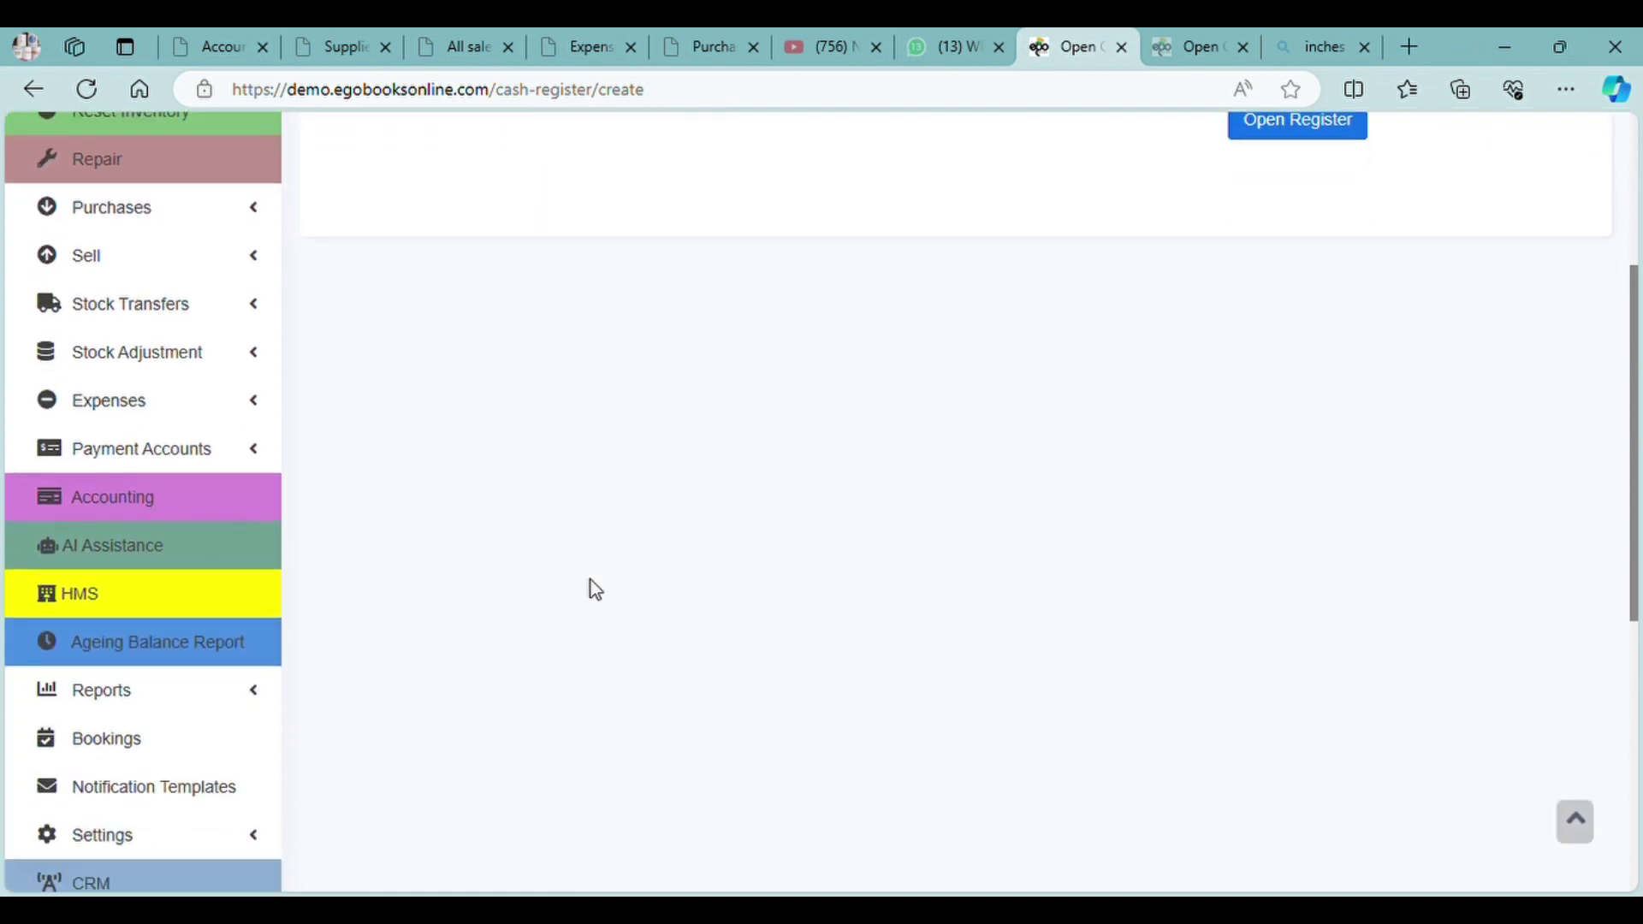
scroll(590, 581, up, 2)
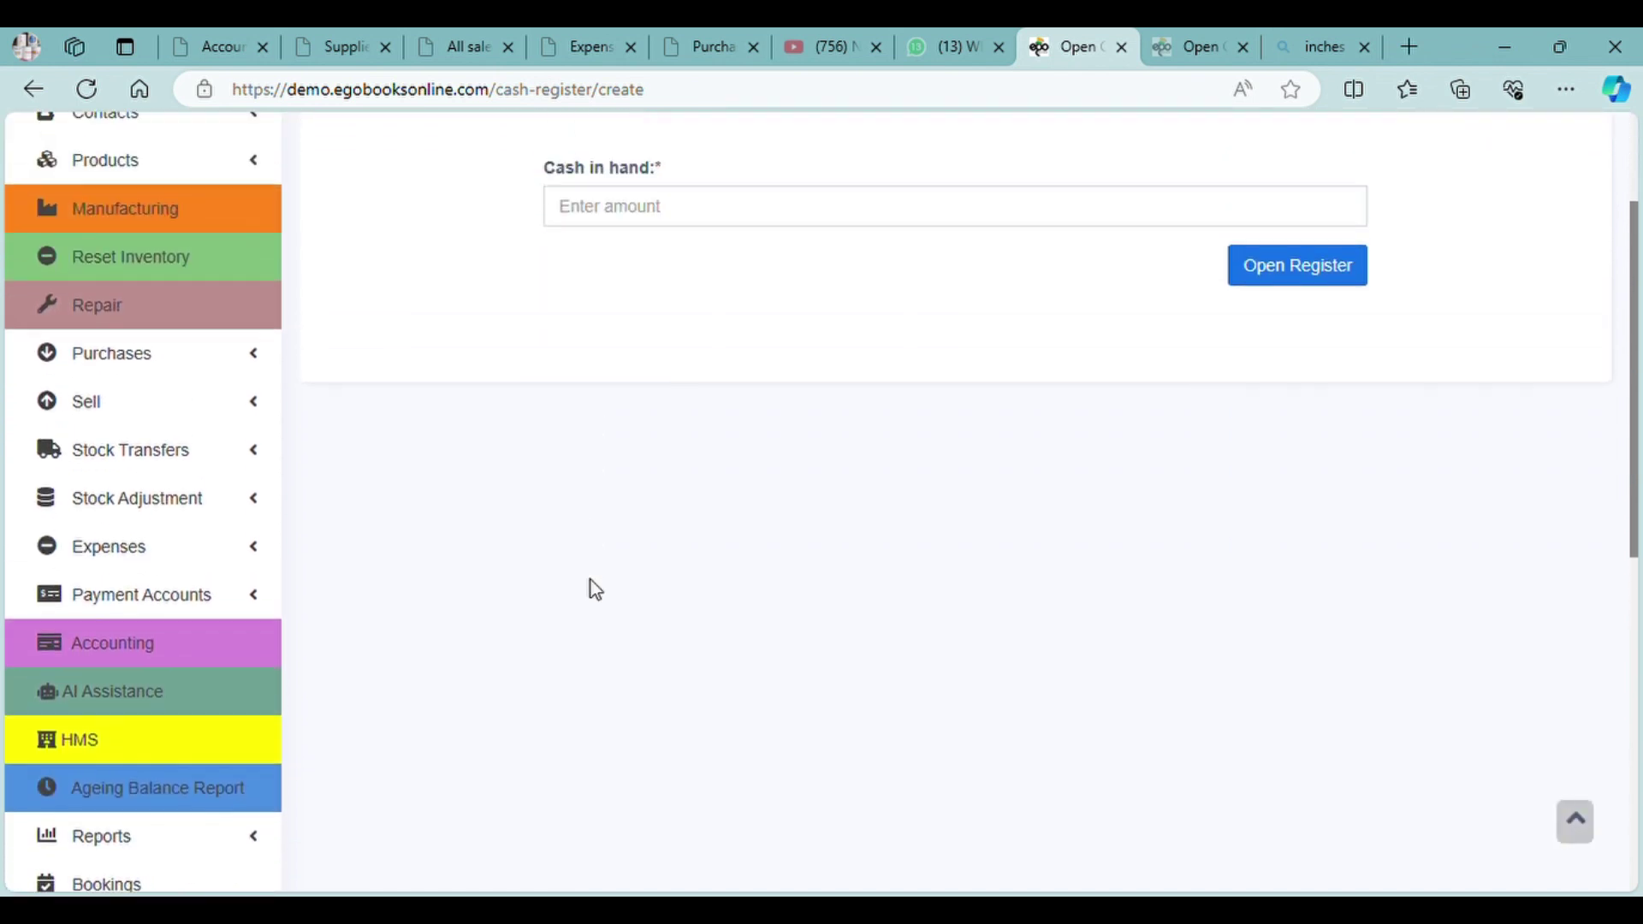
- Open the list of sales drafts and look over its filters, export options and table columns
click(164, 413)
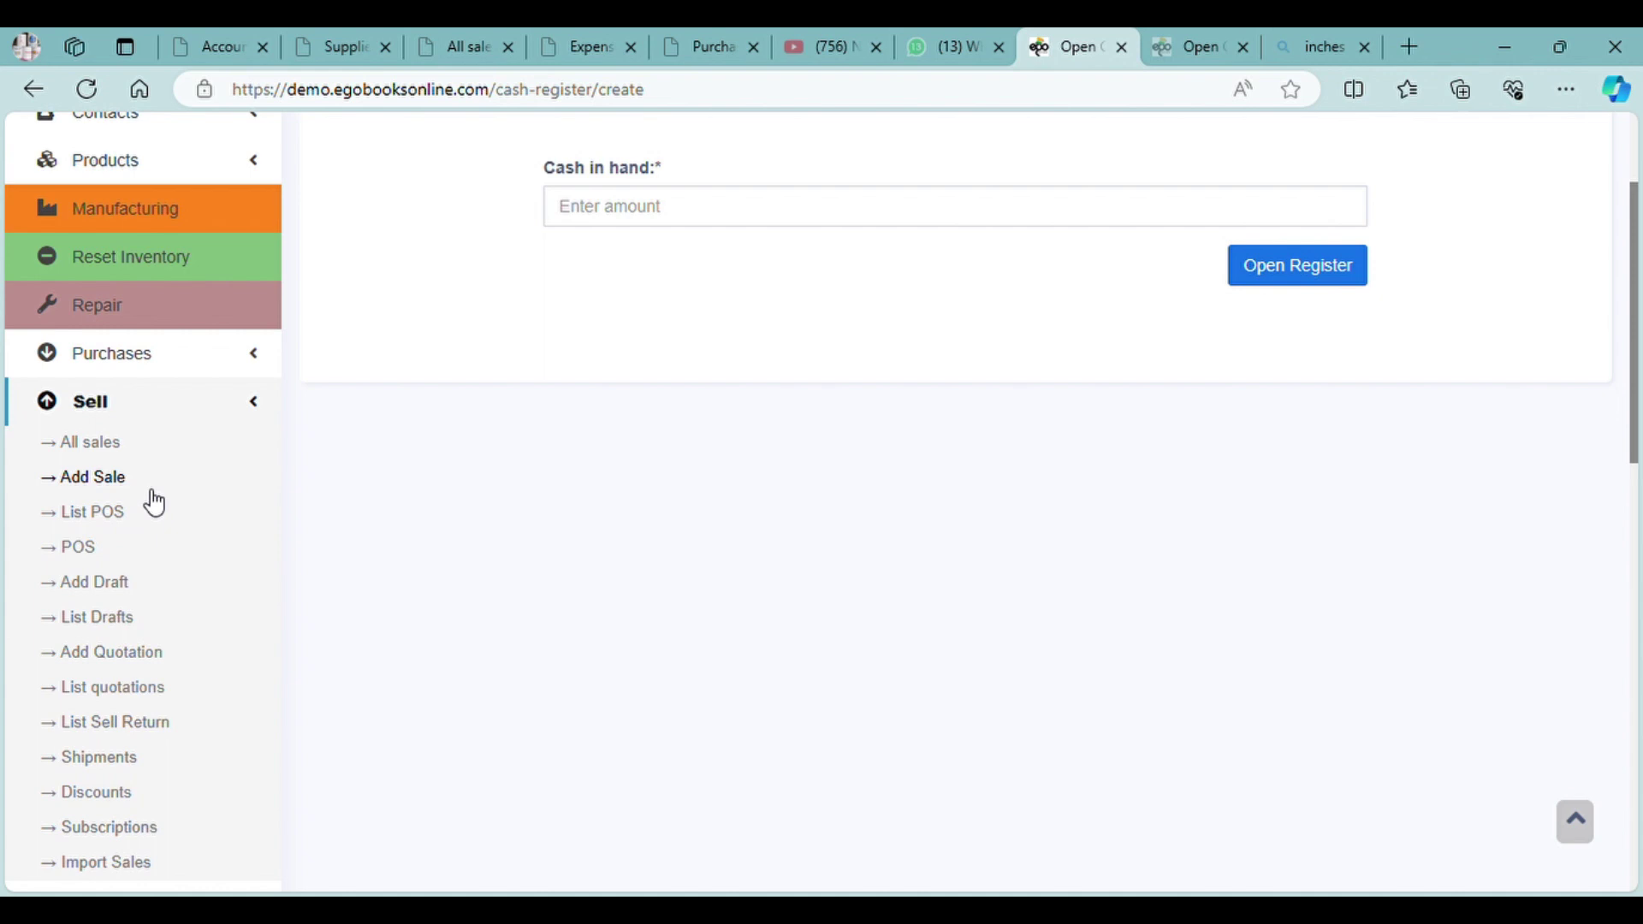
click(99, 620)
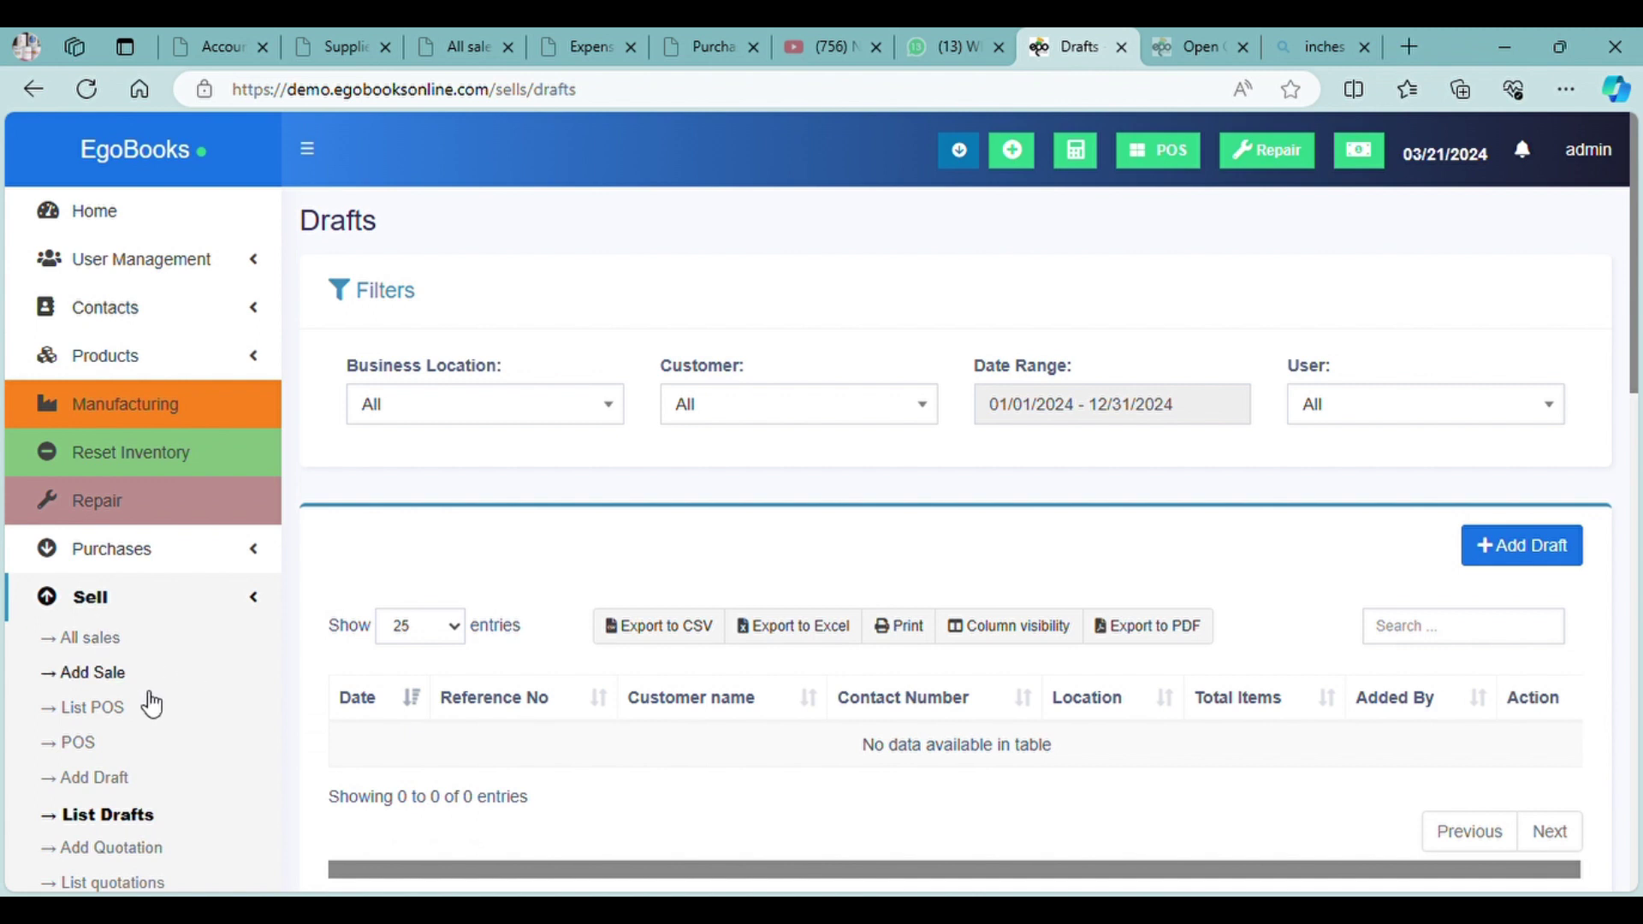
scroll(124, 565, down, 1)
scroll(124, 565, down, 3)
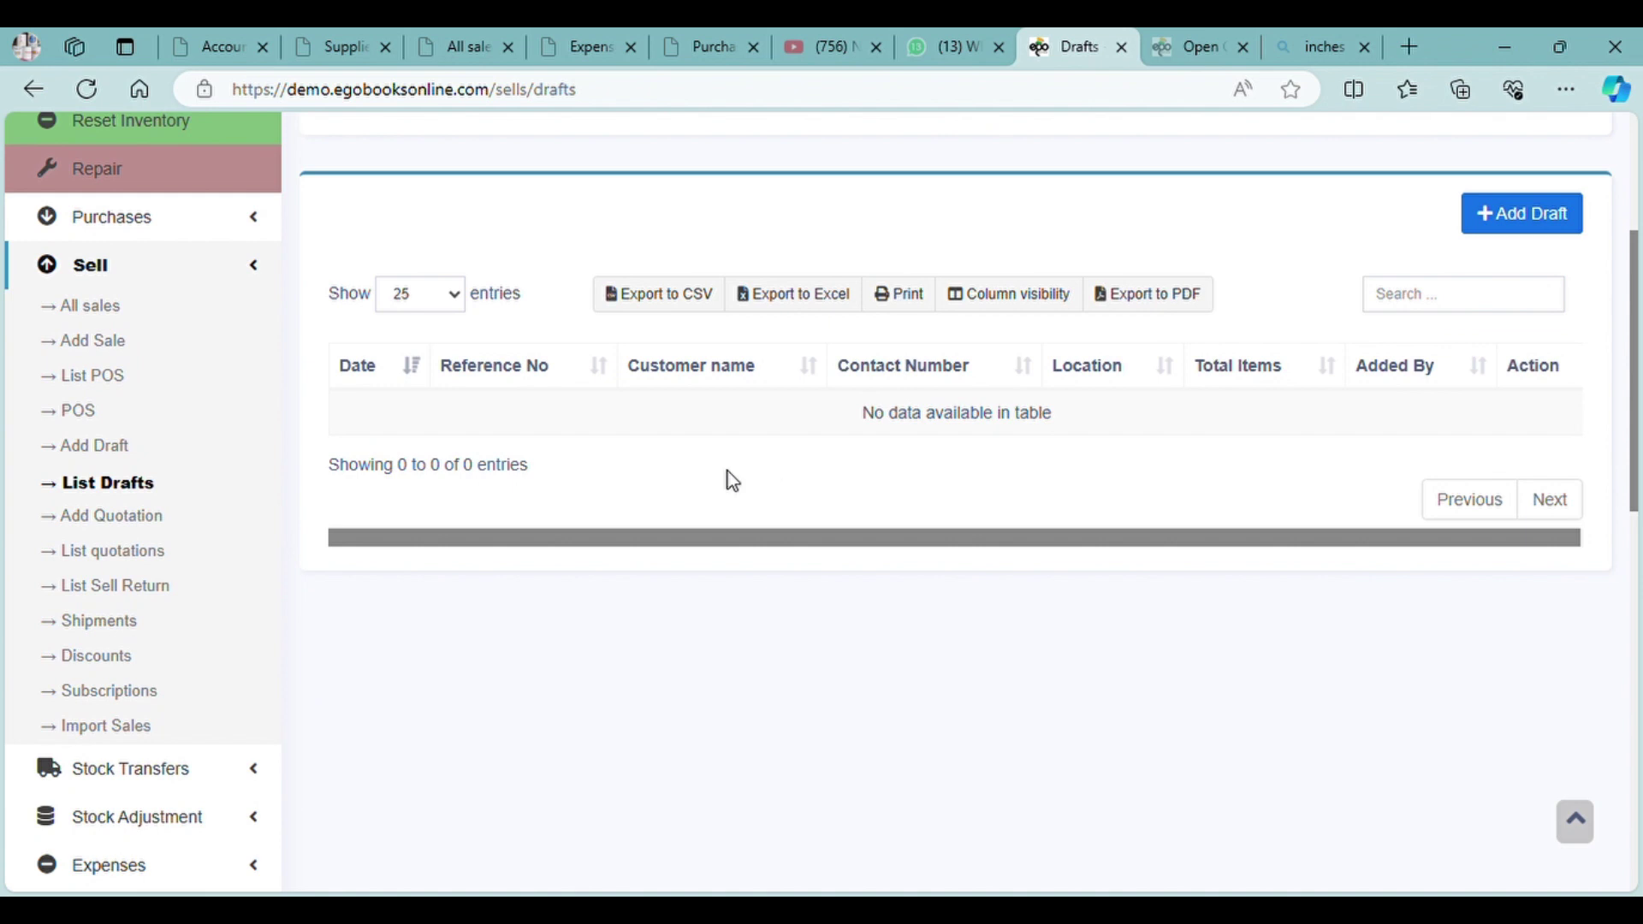
scroll(725, 481, up, 4)
scroll(724, 483, down, 2)
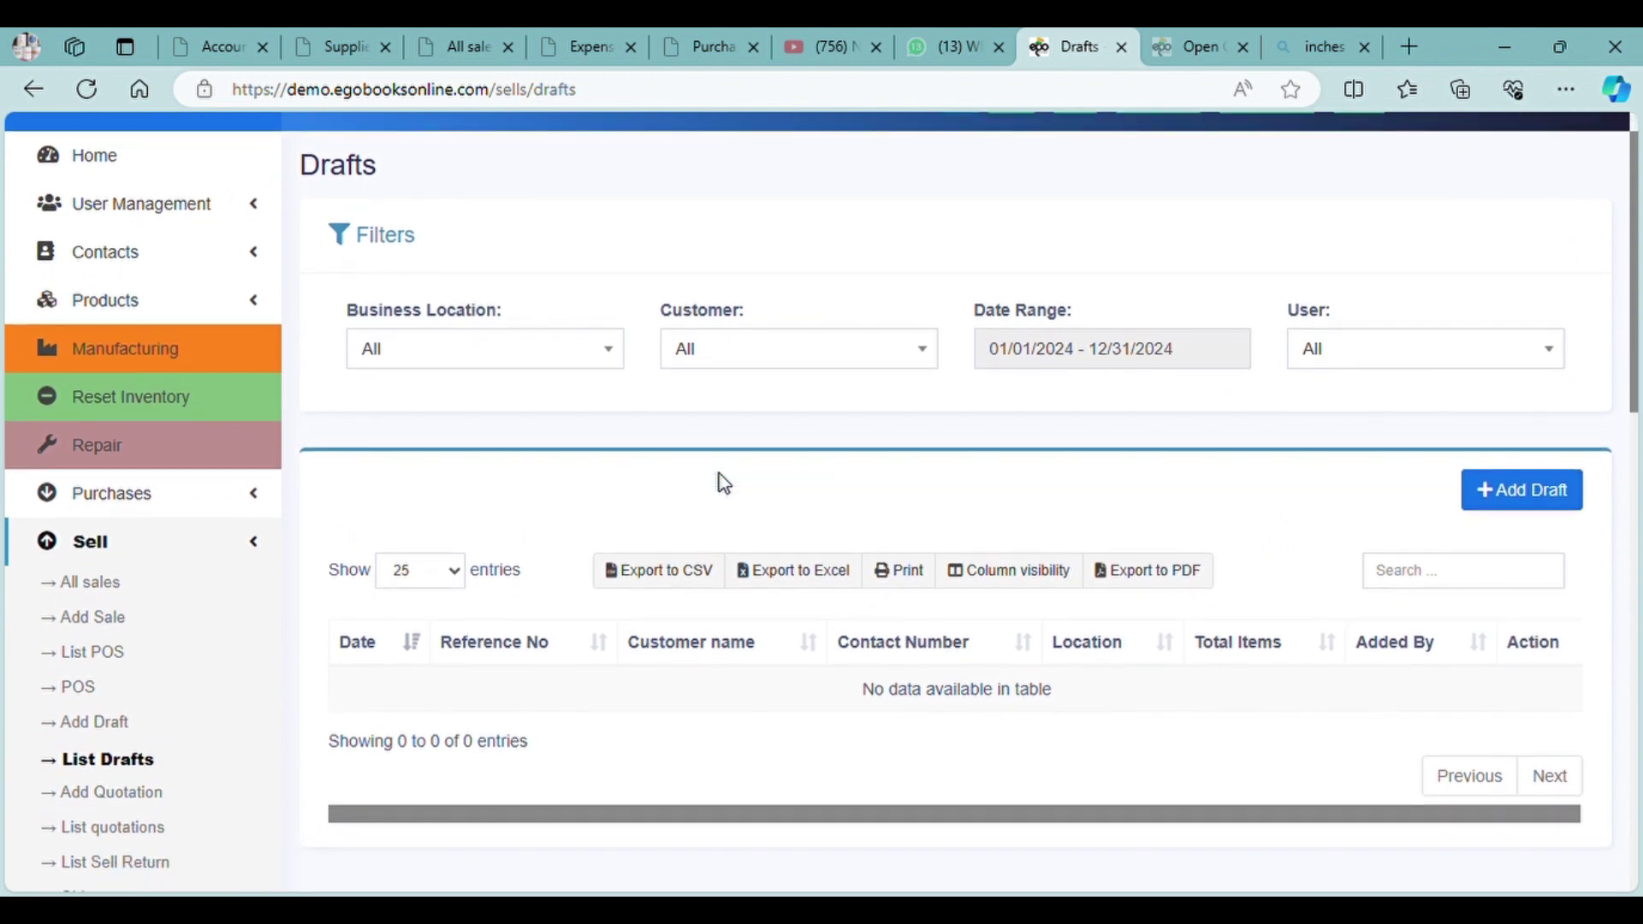
scroll(729, 485, down, 1)
scroll(730, 484, up, 1)
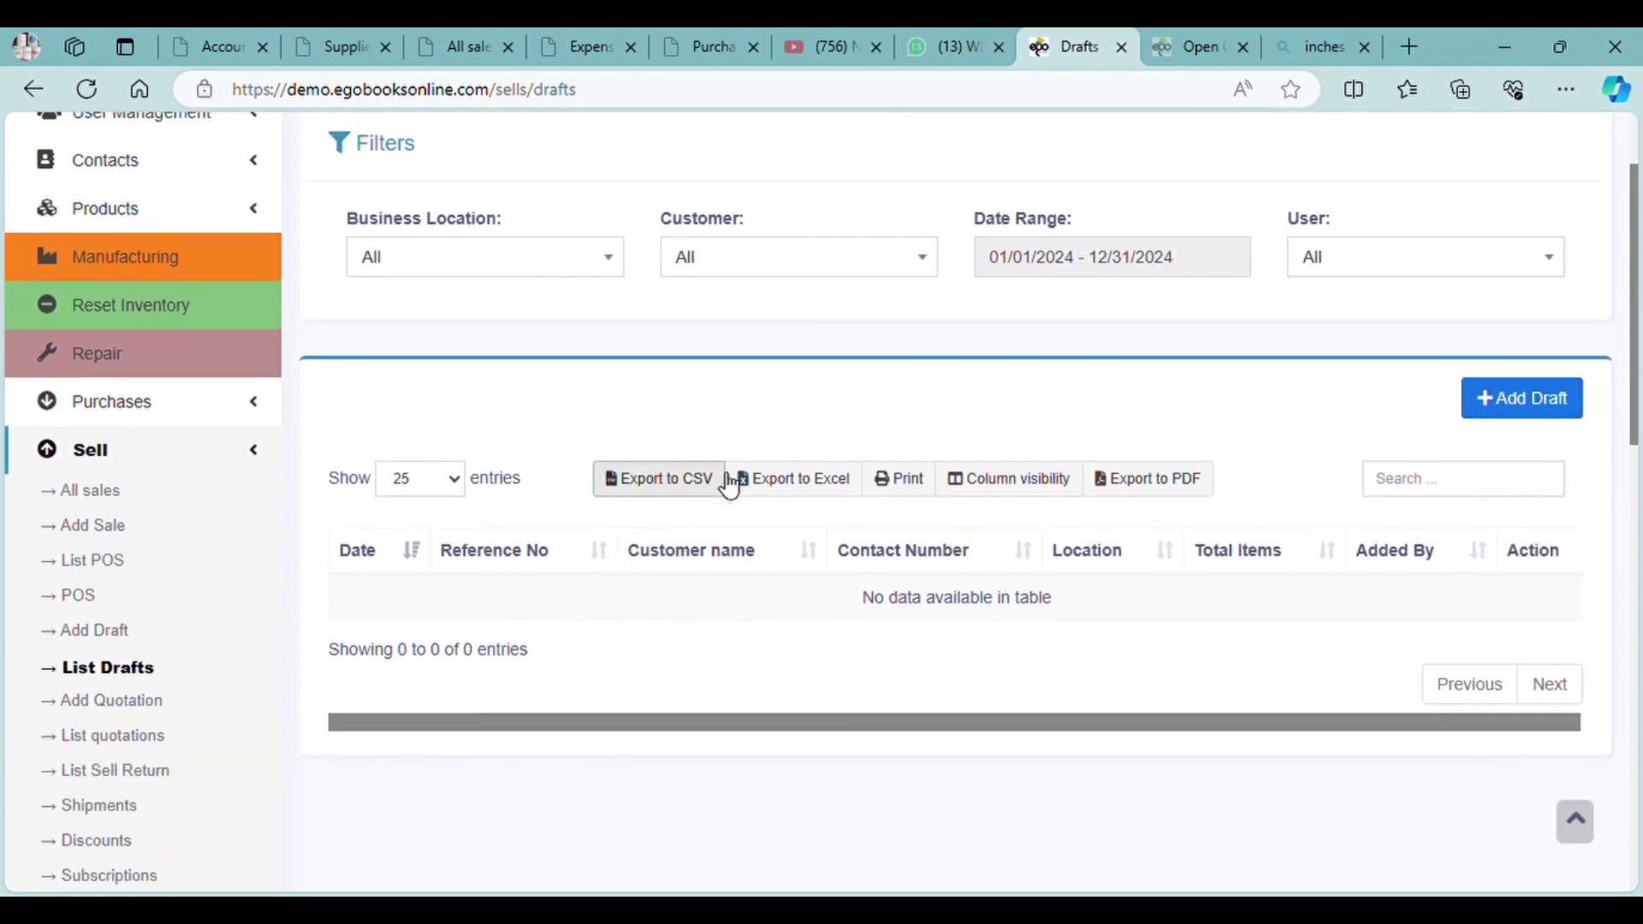
- Look over the date range presets for the drafts list and open the custom range calendar
click(1151, 267)
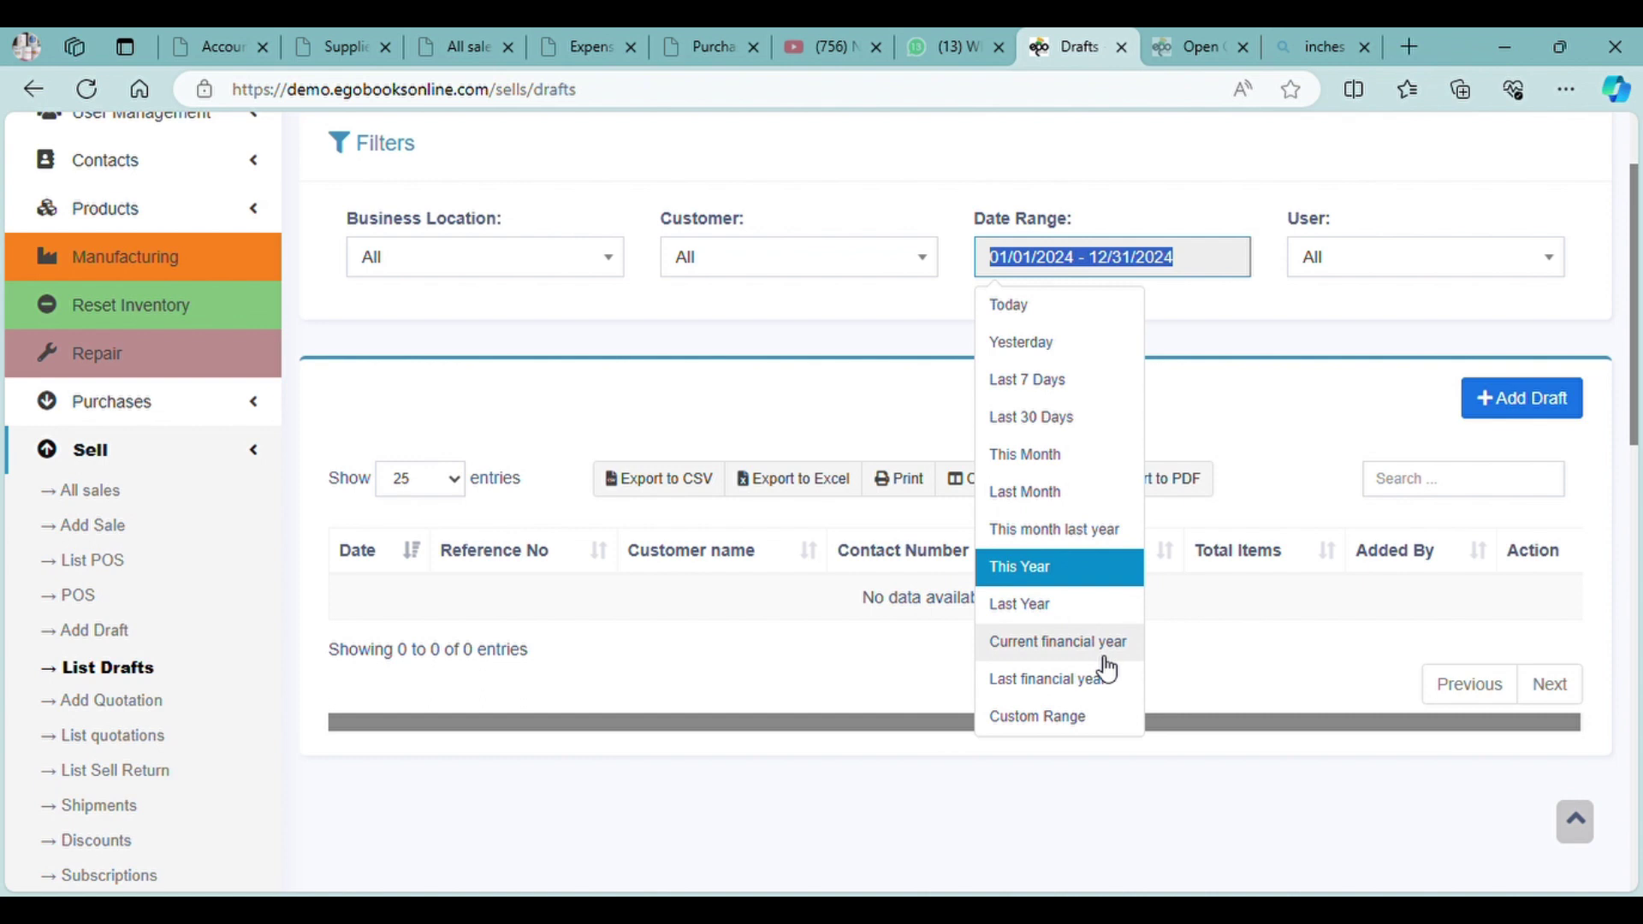
scroll(1111, 570, down, 1)
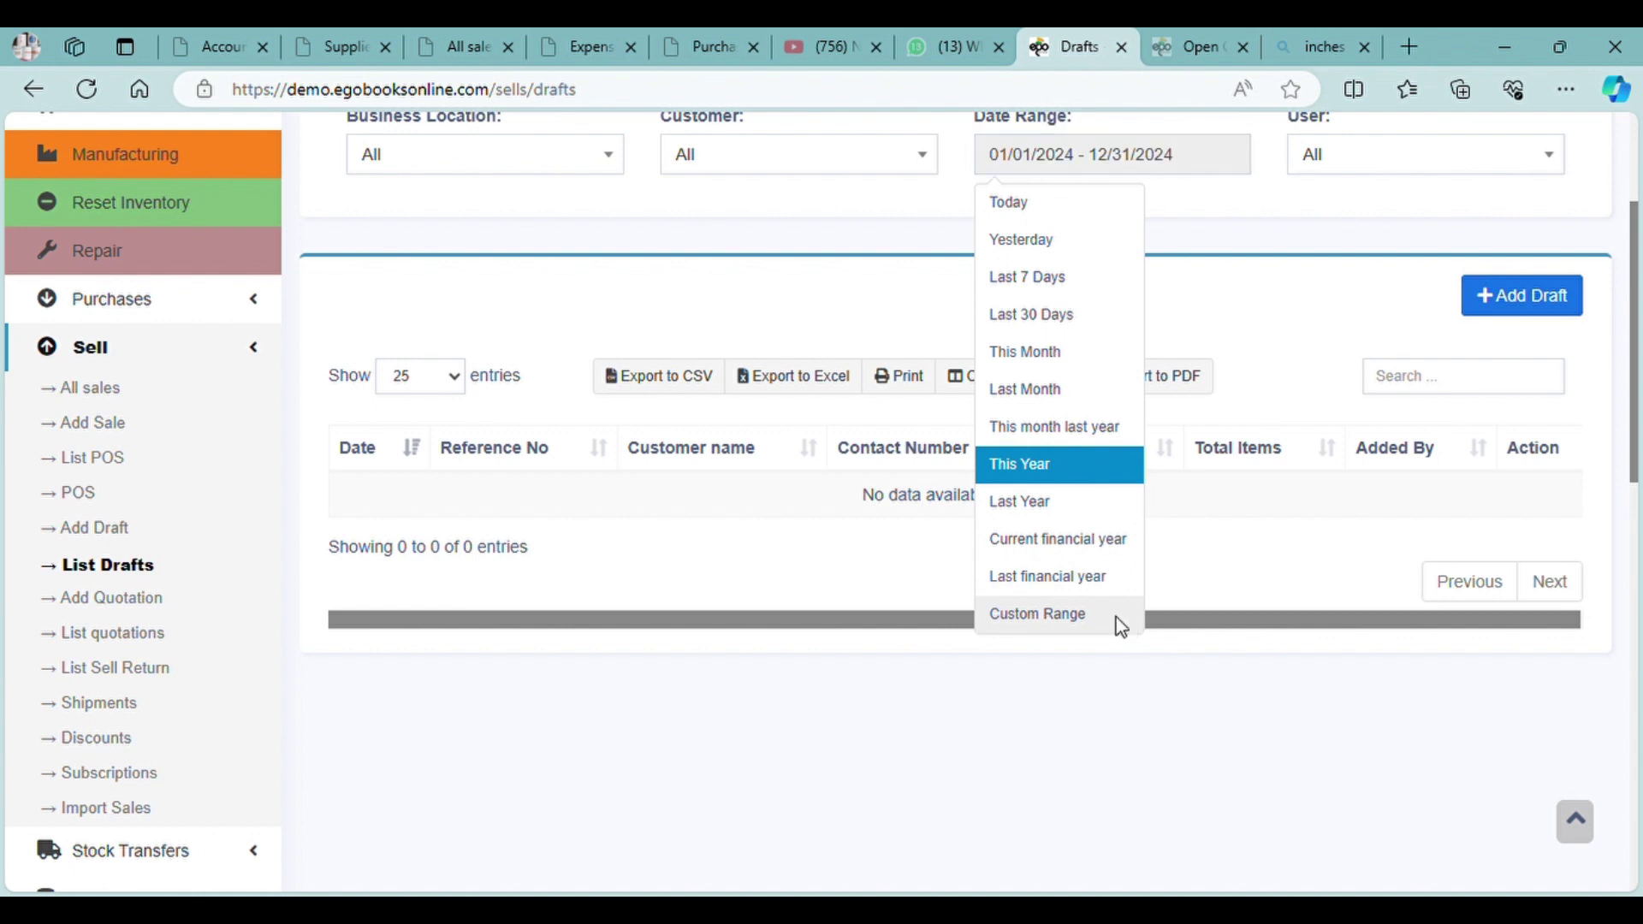
click(1116, 617)
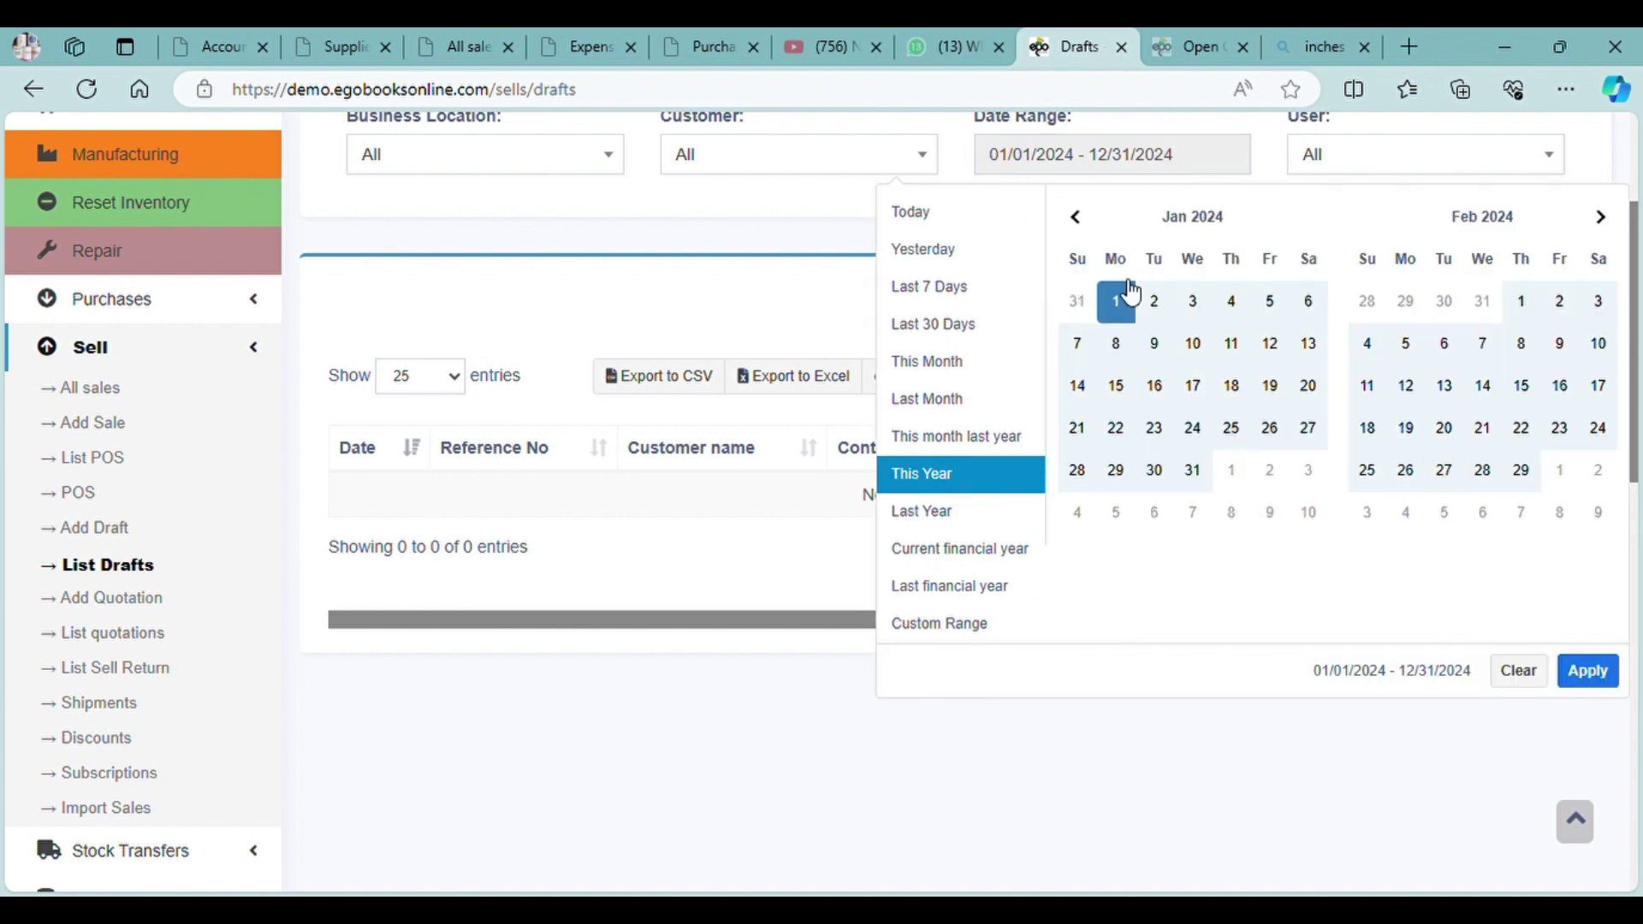
- Browse the custom range calendar back to March 2023, then close it without applying a range
click(1091, 228)
click(1091, 227)
click(1091, 228)
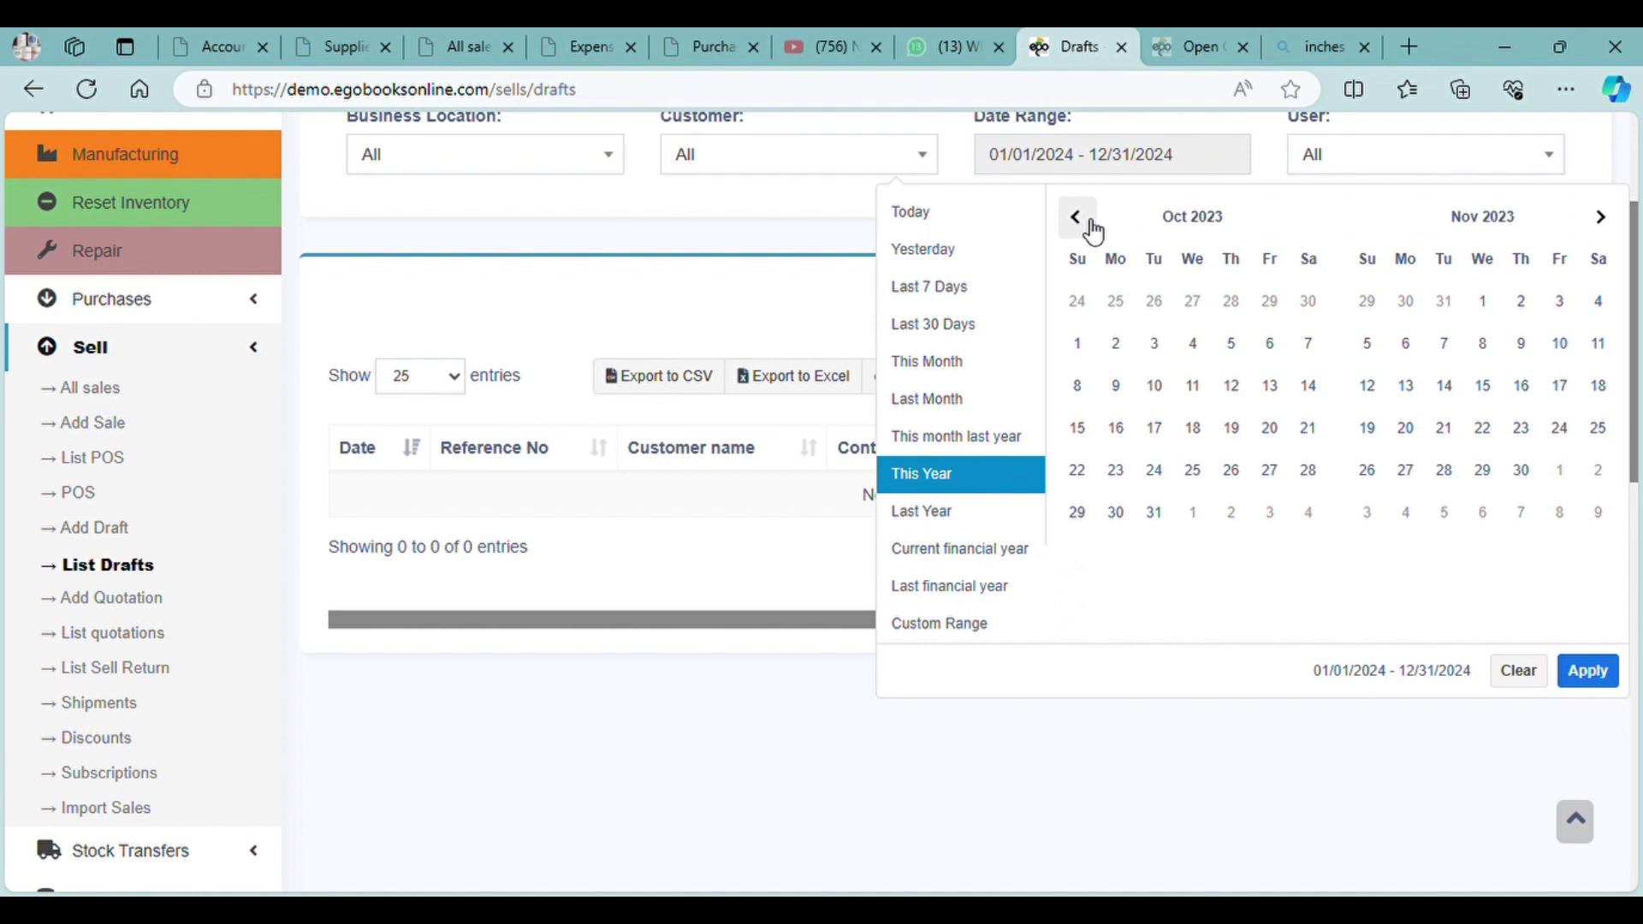
click(1077, 217)
click(1076, 217)
click(1077, 218)
click(1077, 217)
click(1091, 229)
click(1091, 229)
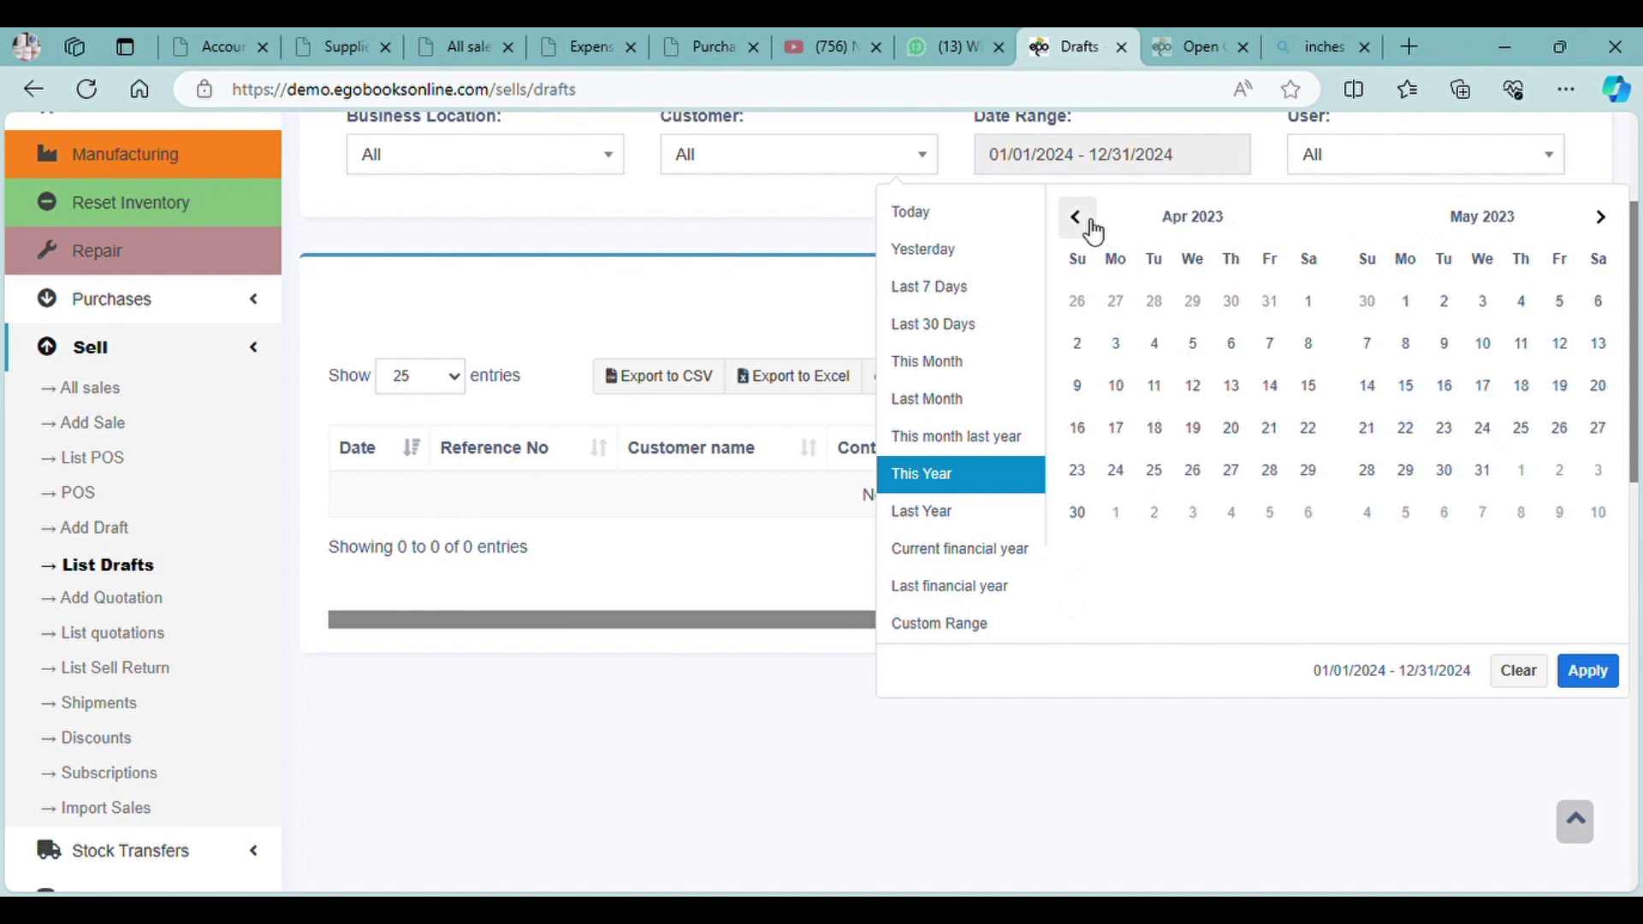
click(1091, 229)
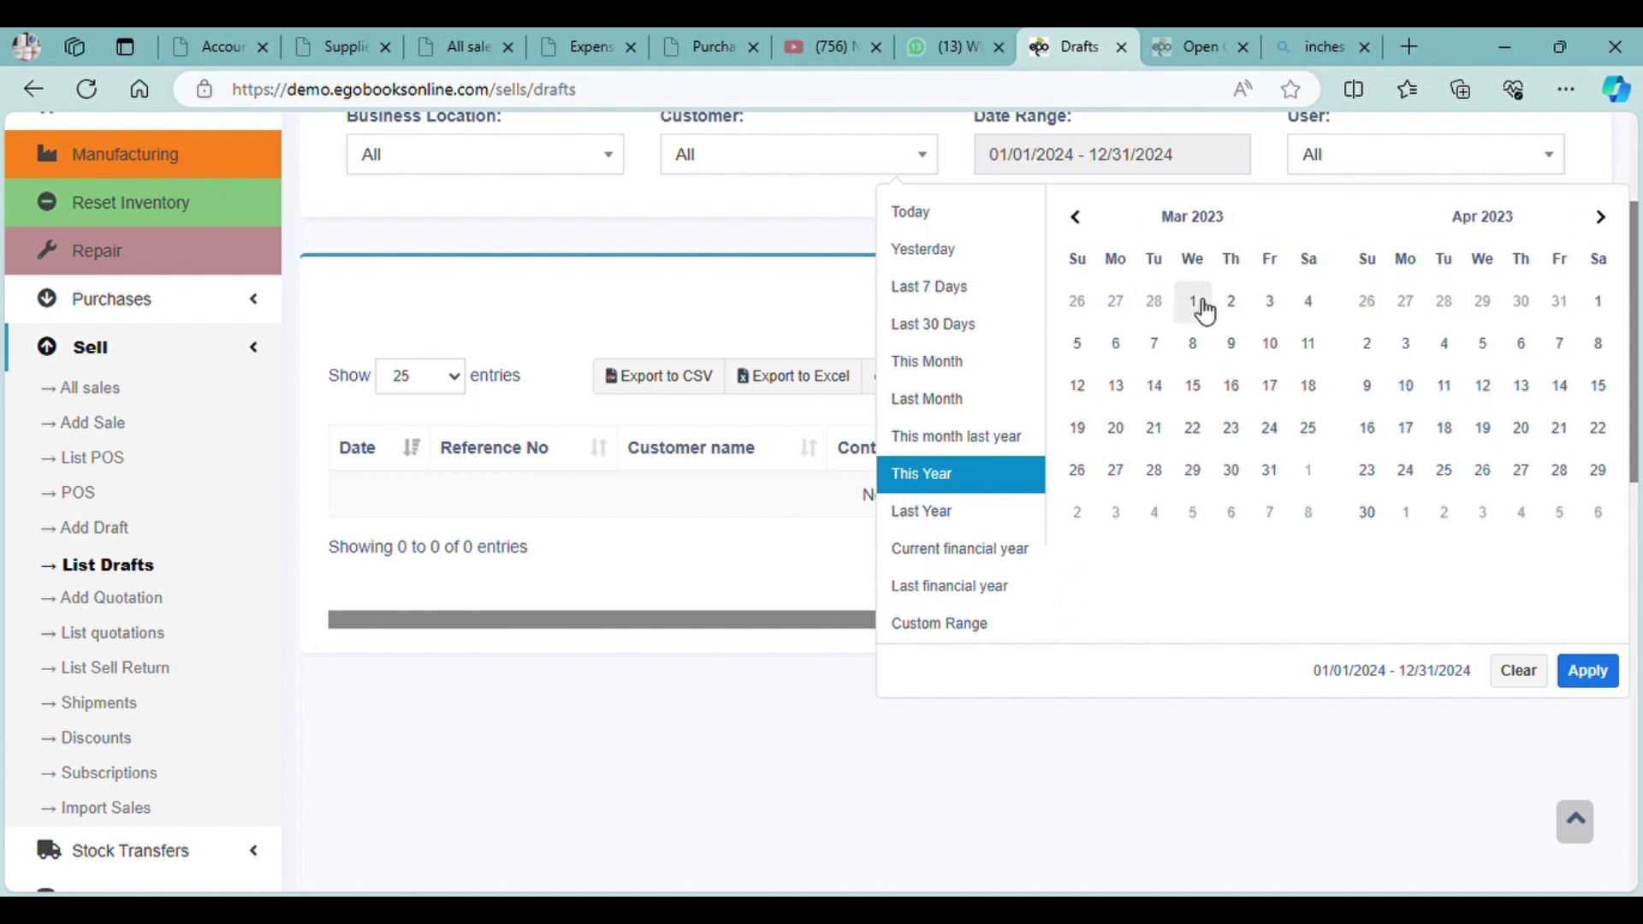
click(970, 718)
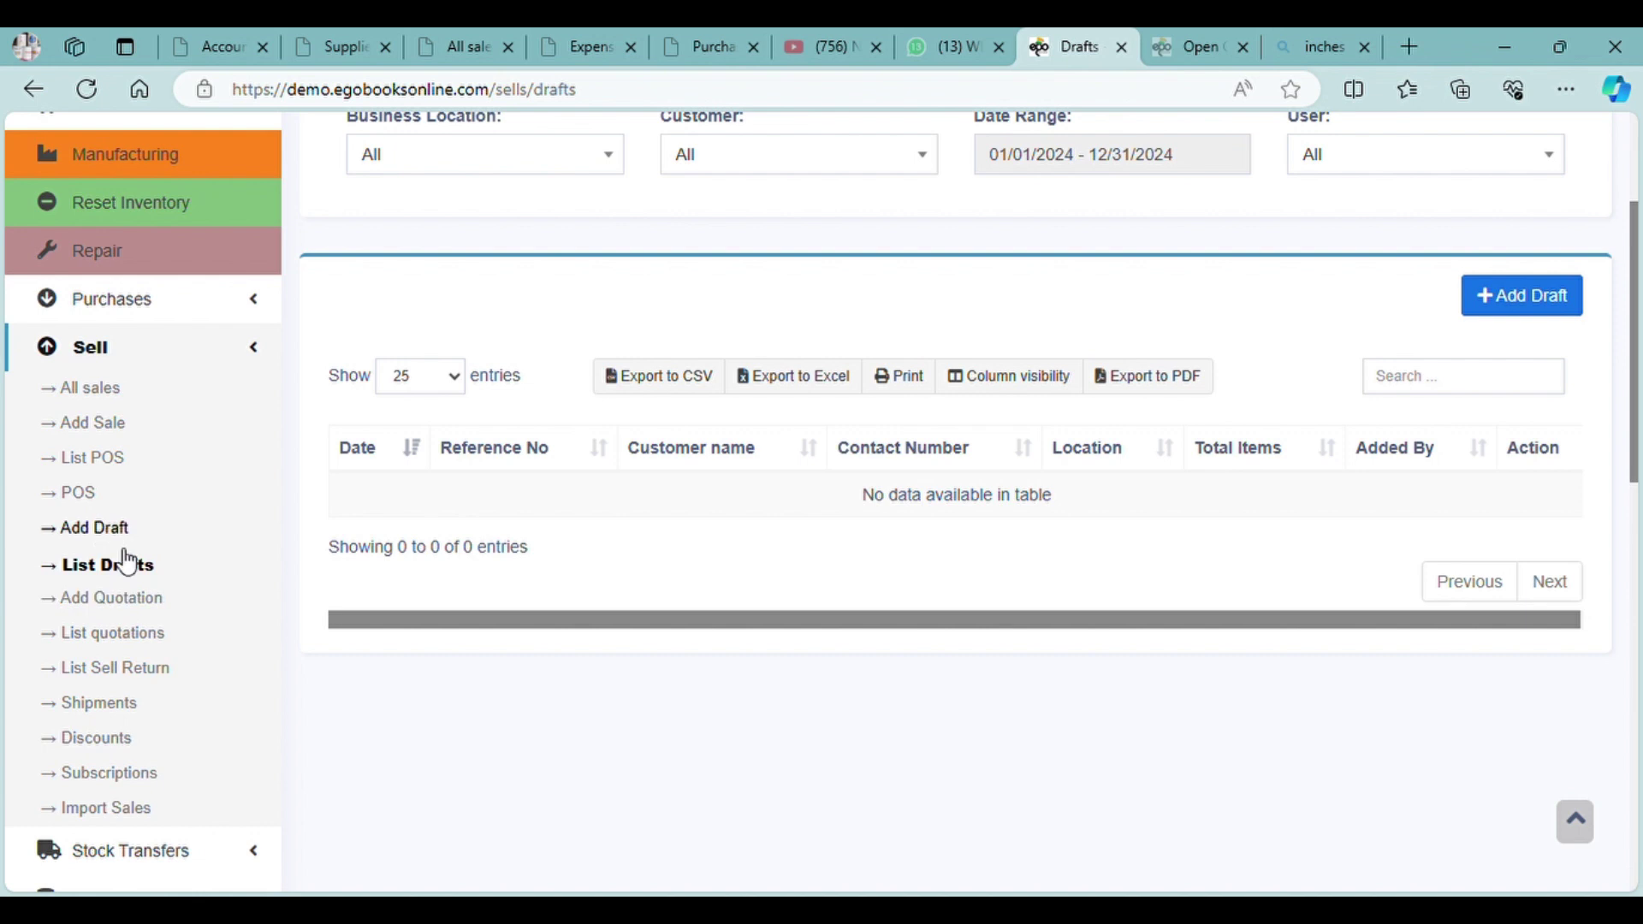
- Open the form for adding a quotation and examine its customer, product, discount, order tax and sell note sections
click(135, 597)
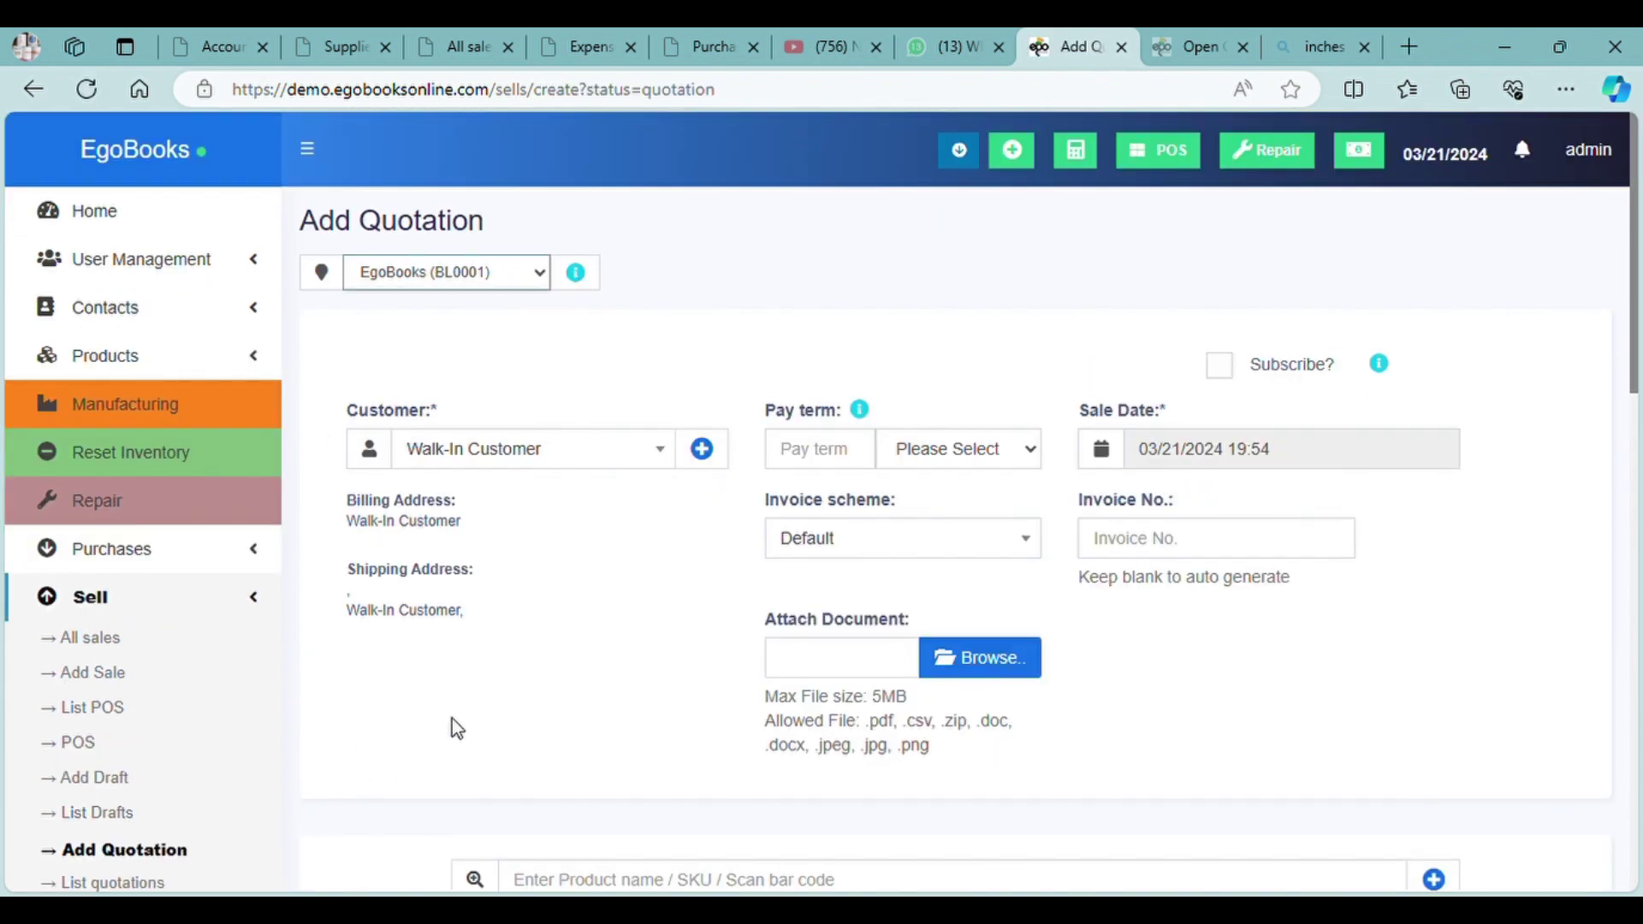
scroll(454, 721, down, 3)
scroll(452, 717, down, 2)
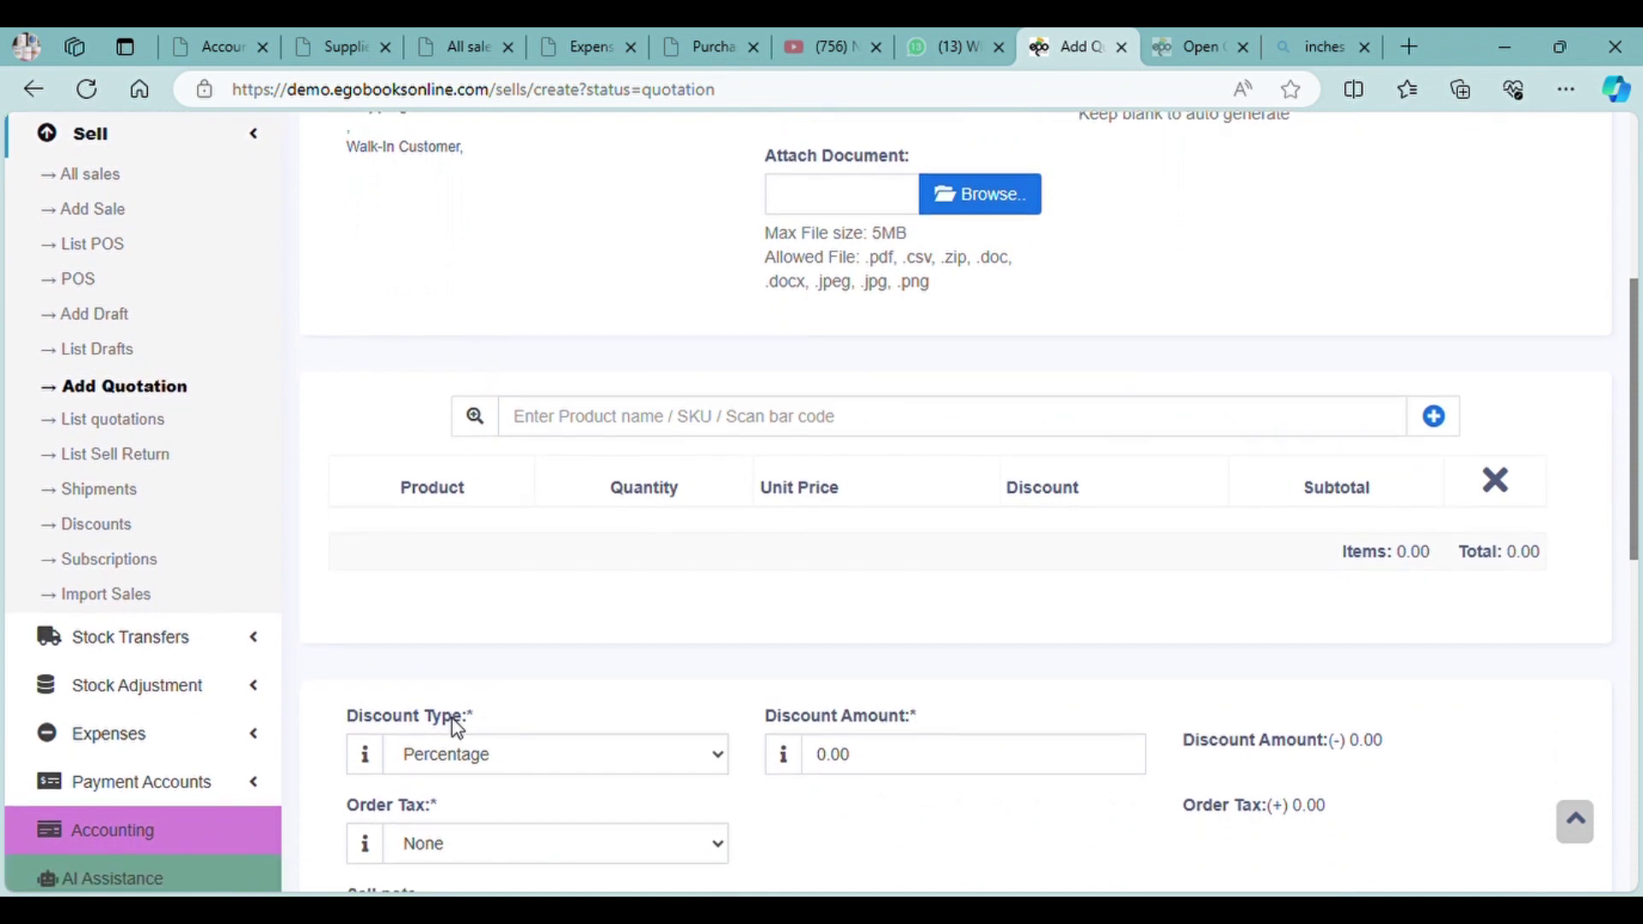
scroll(452, 718, up, 3)
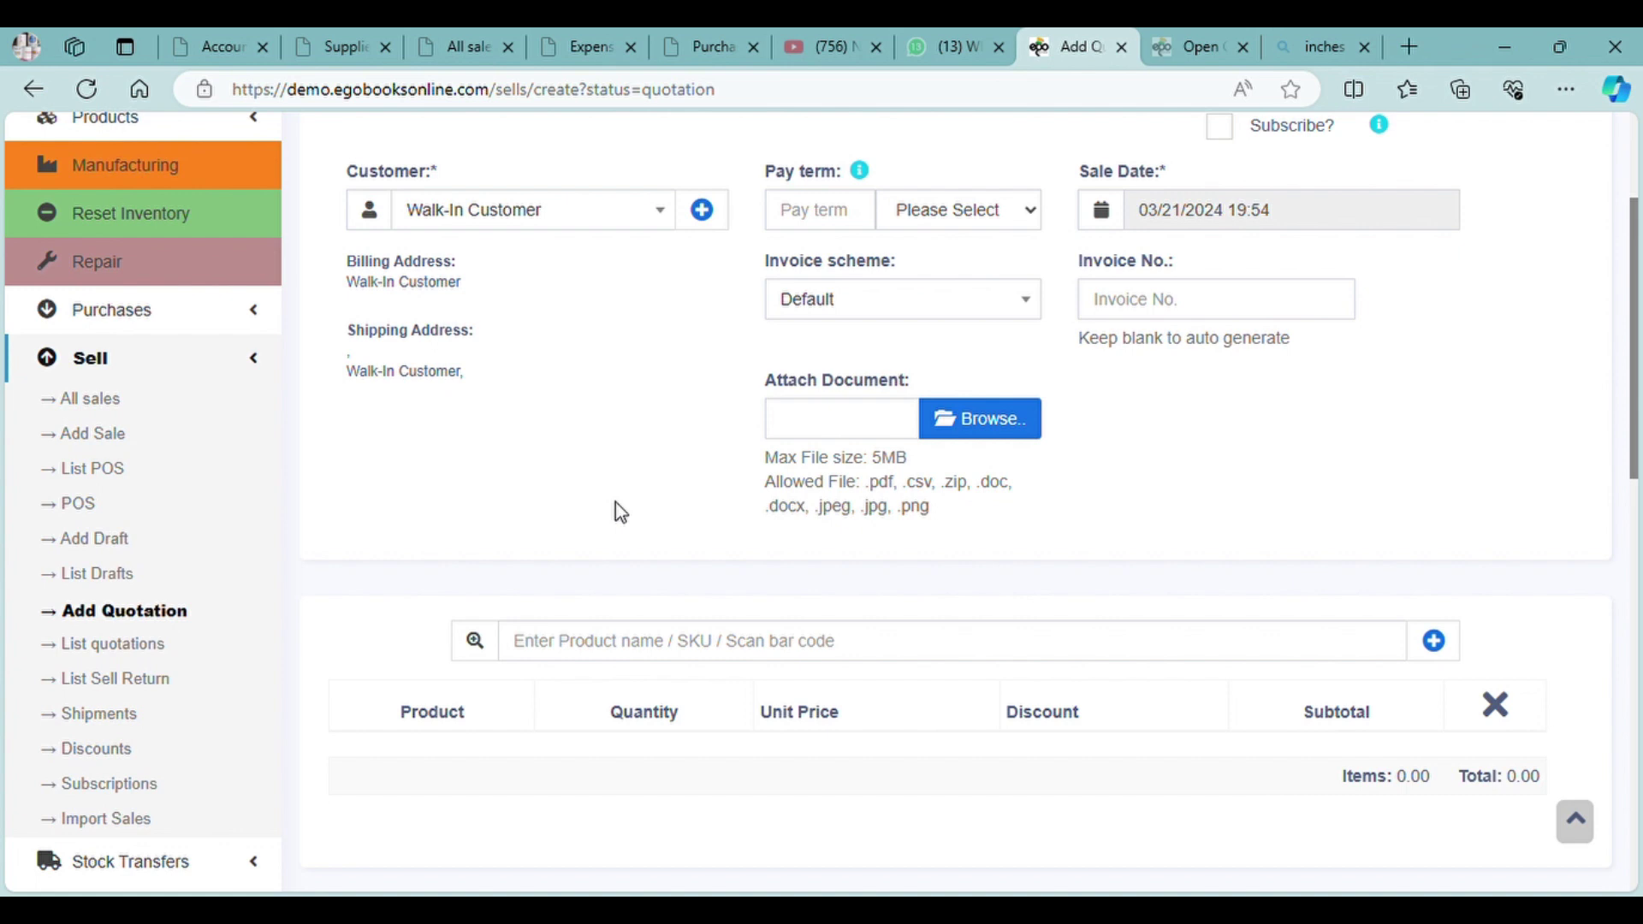
scroll(736, 582, down, 2)
scroll(751, 591, down, 3)
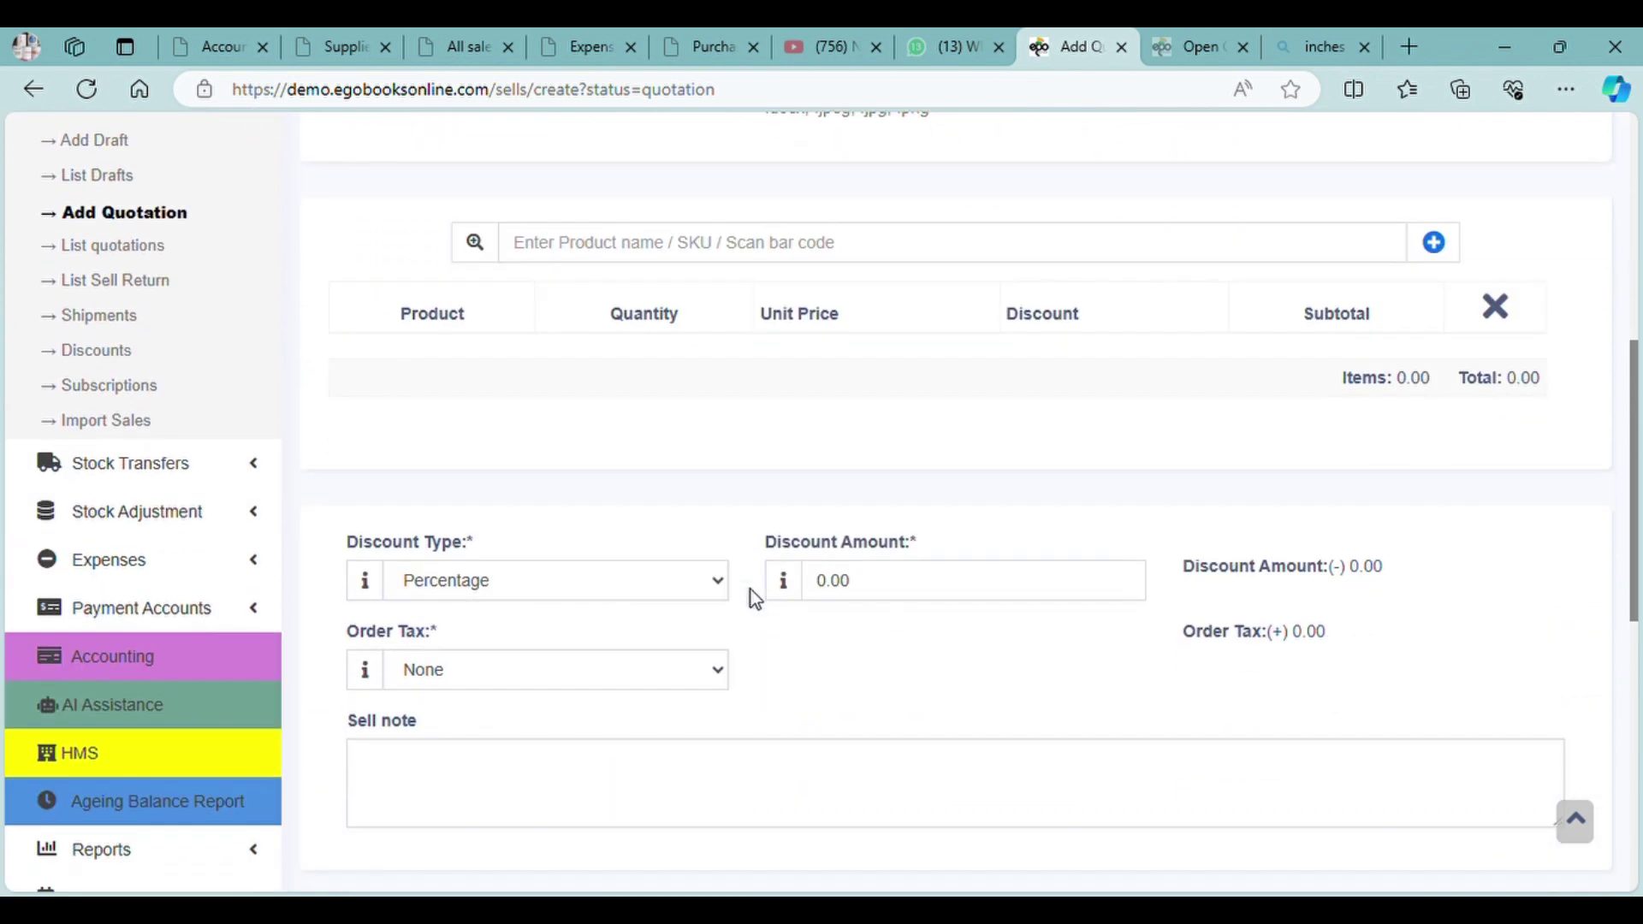
scroll(751, 590, up, 8)
scroll(77, 839, down, 1)
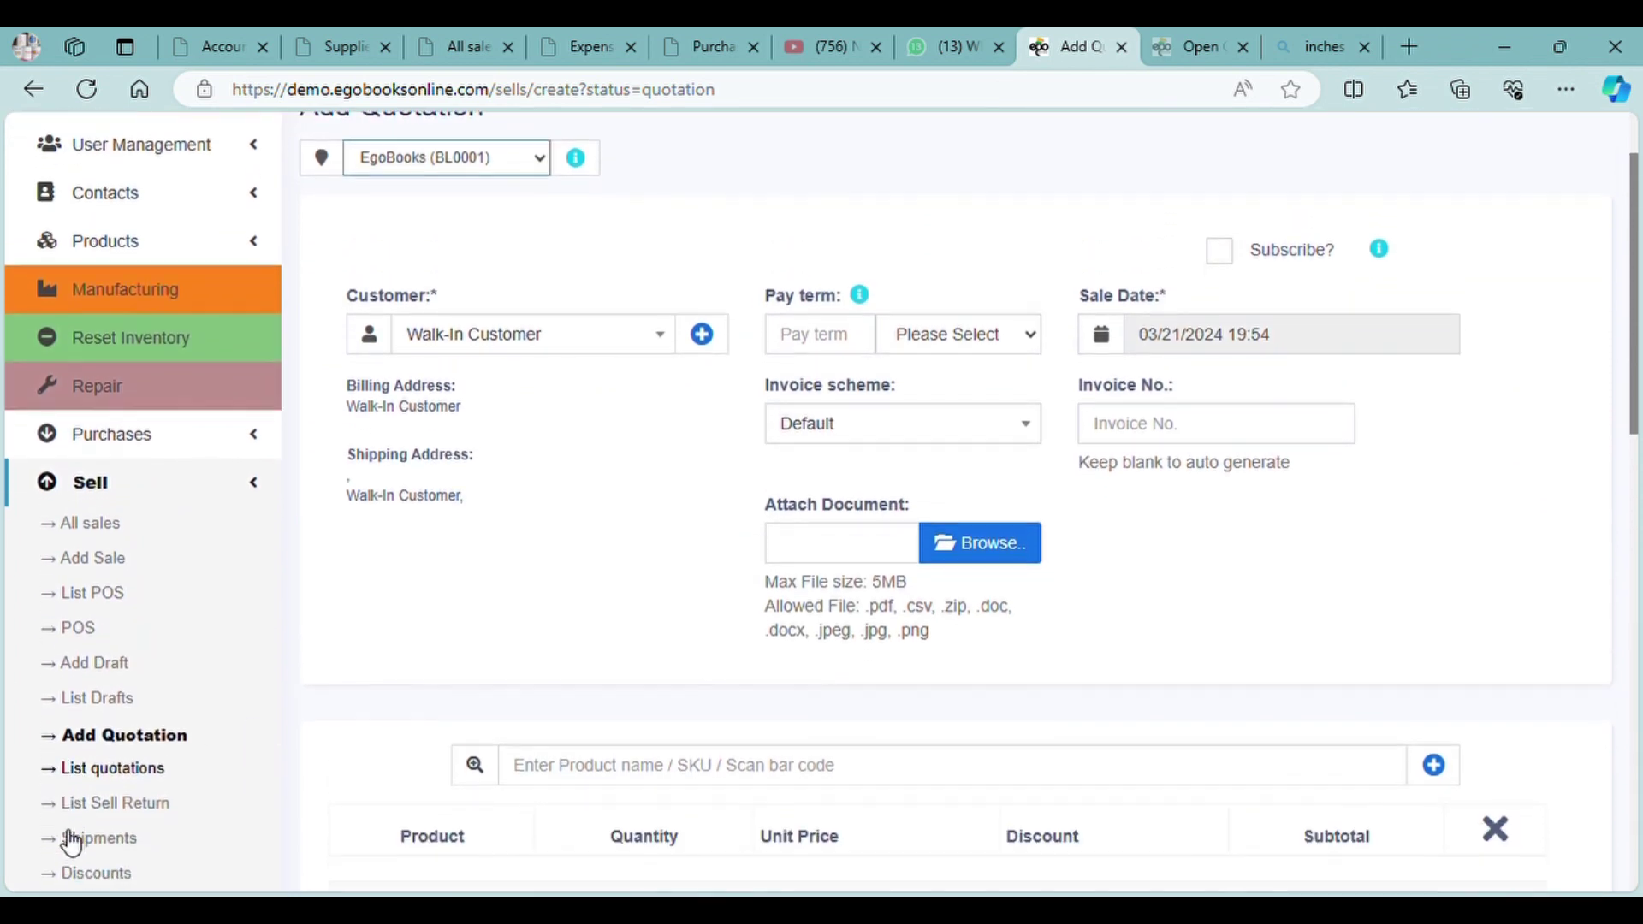
- Leave the unsaved quotation form and open the list of quotations to look over its filters and table
click(141, 743)
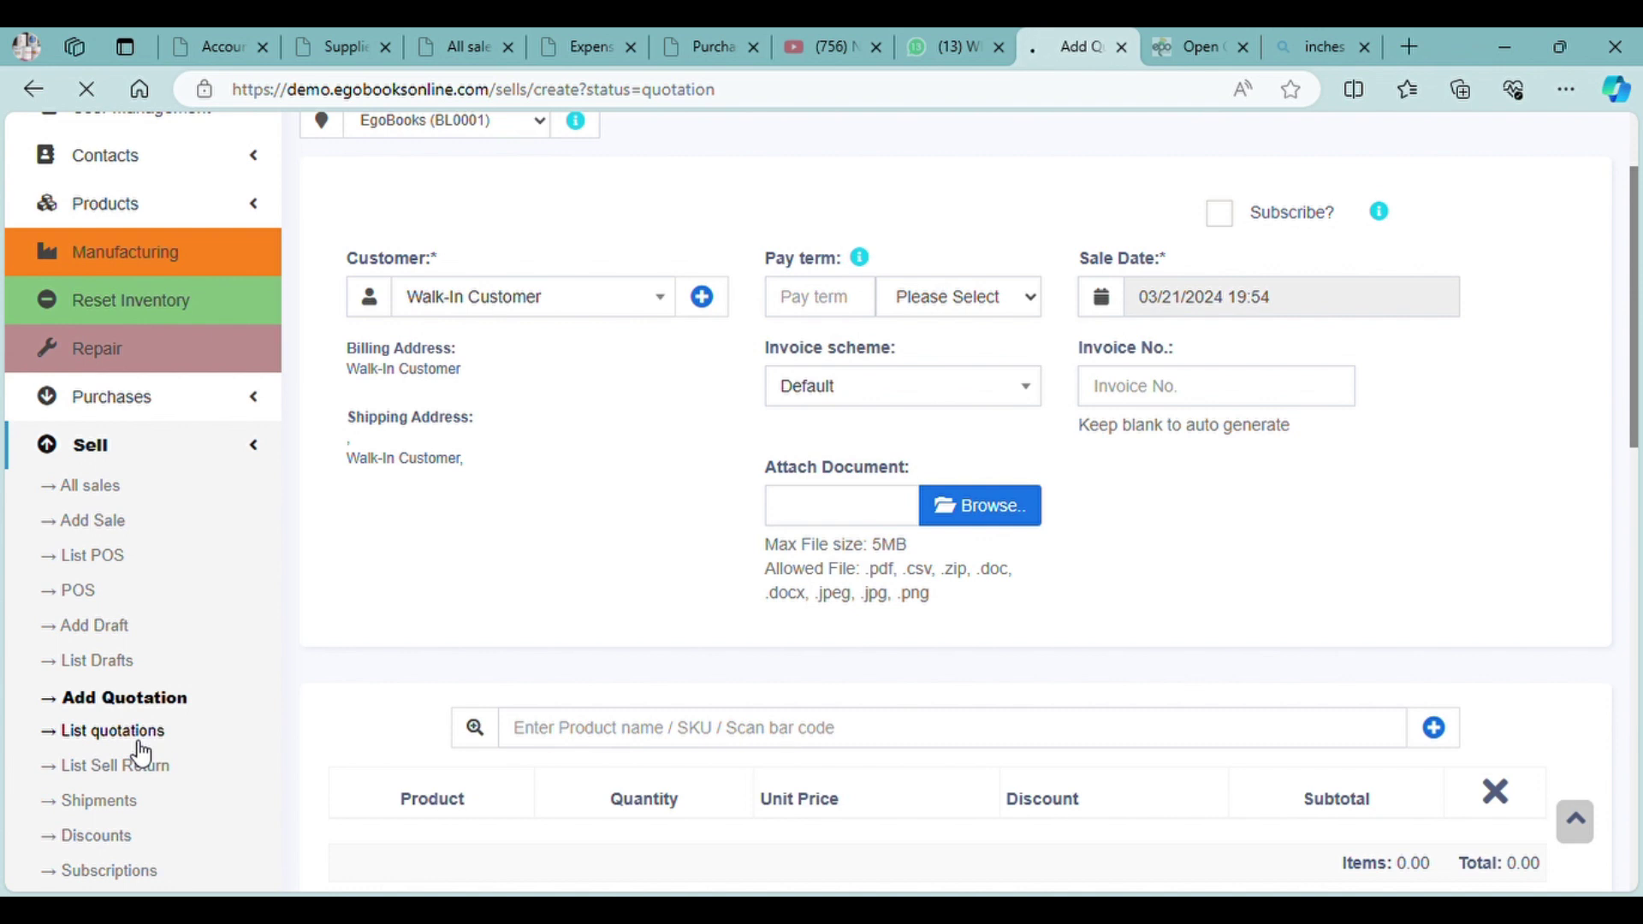
scroll(141, 755, down, 1)
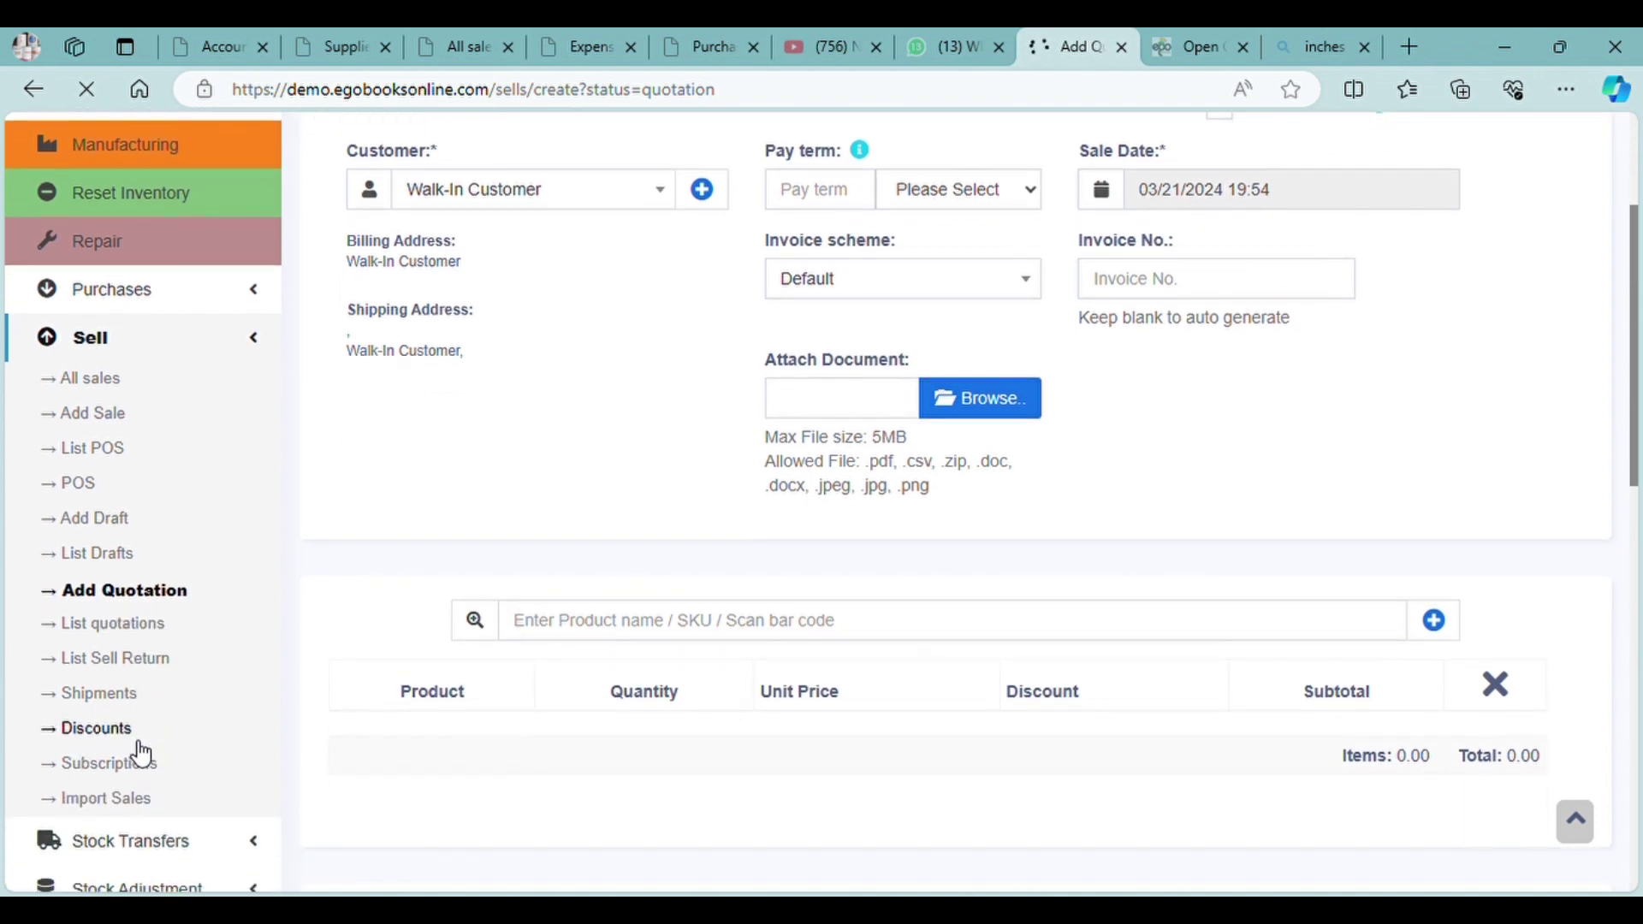
click(180, 628)
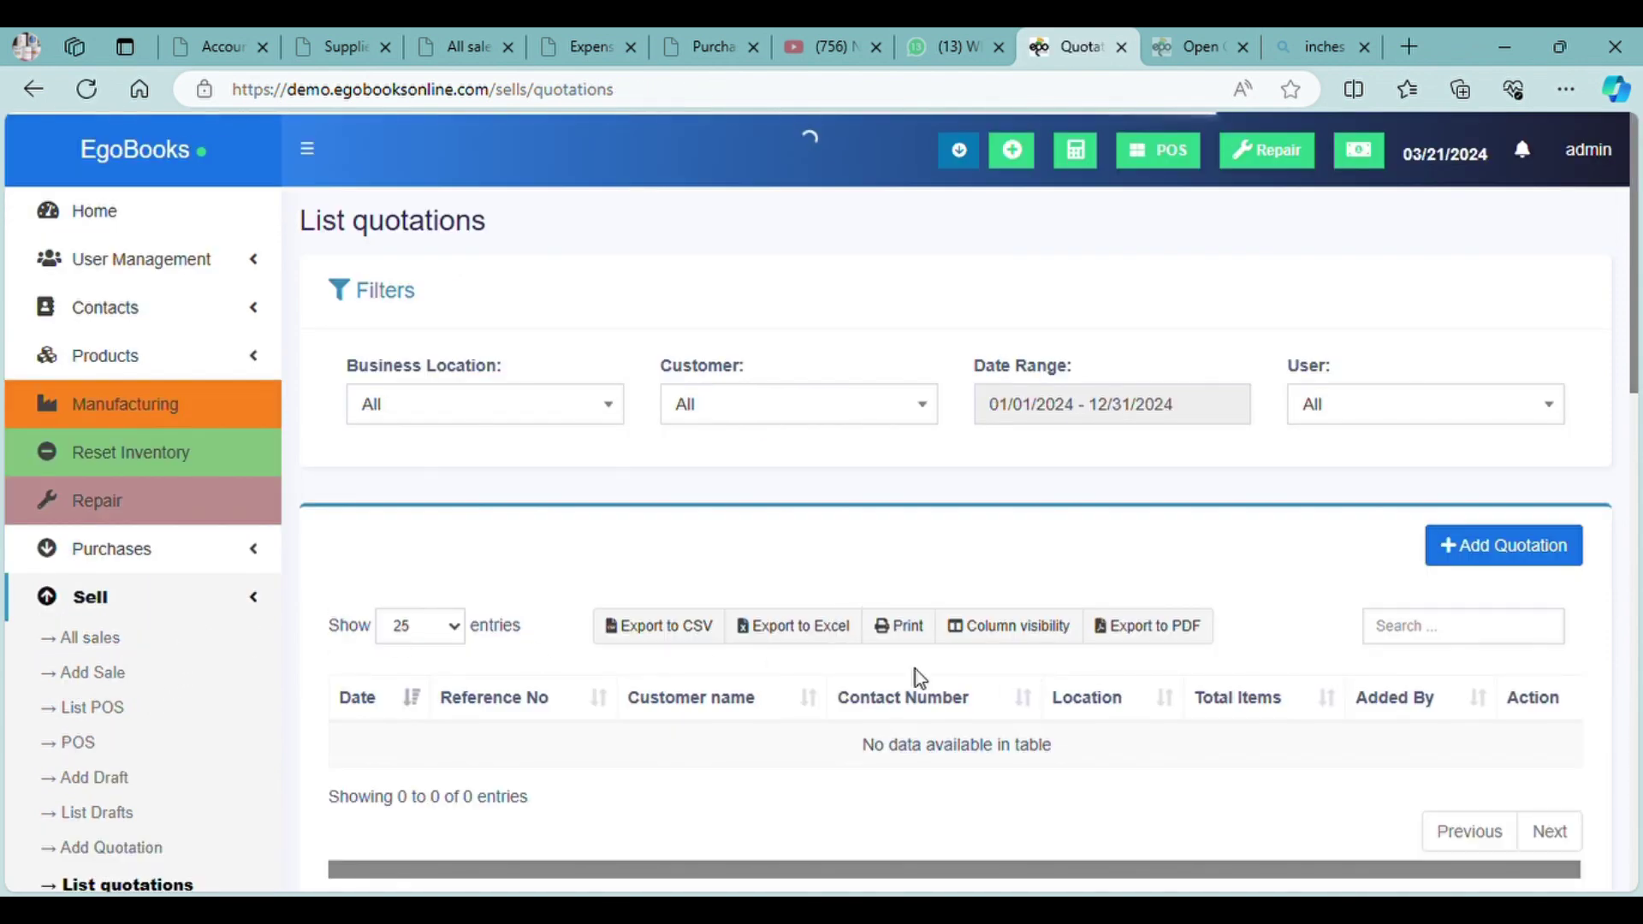
scroll(917, 678, down, 2)
scroll(916, 673, up, 1)
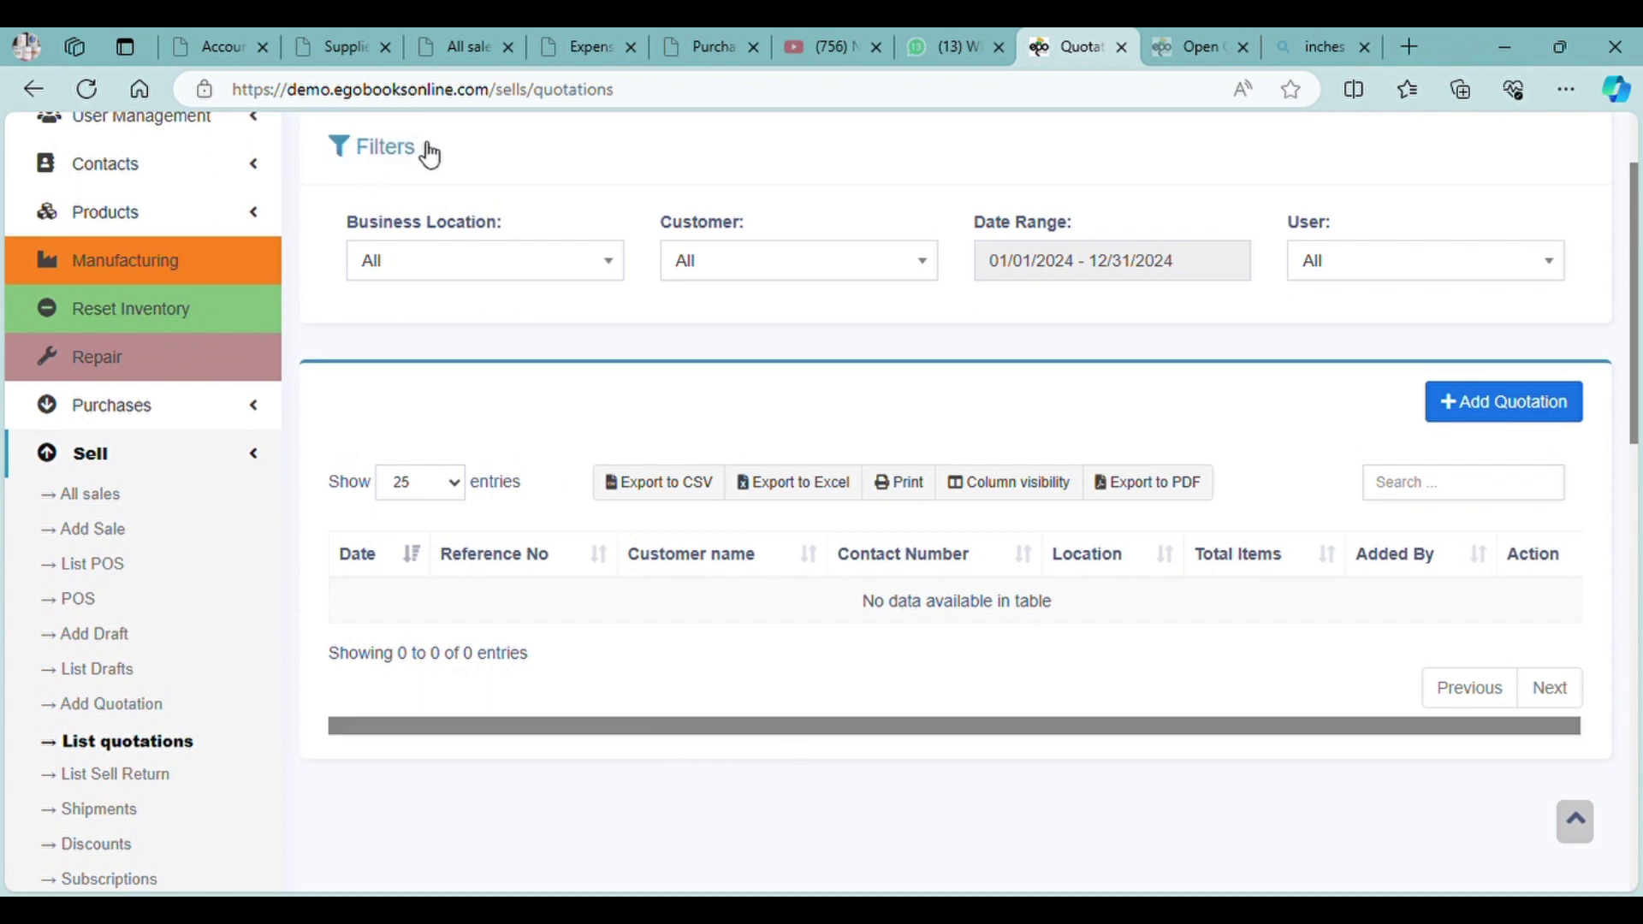
- Filter the quotations by business location EgoBooks (BL0001) and check the user filter's options without changing it
click(465, 260)
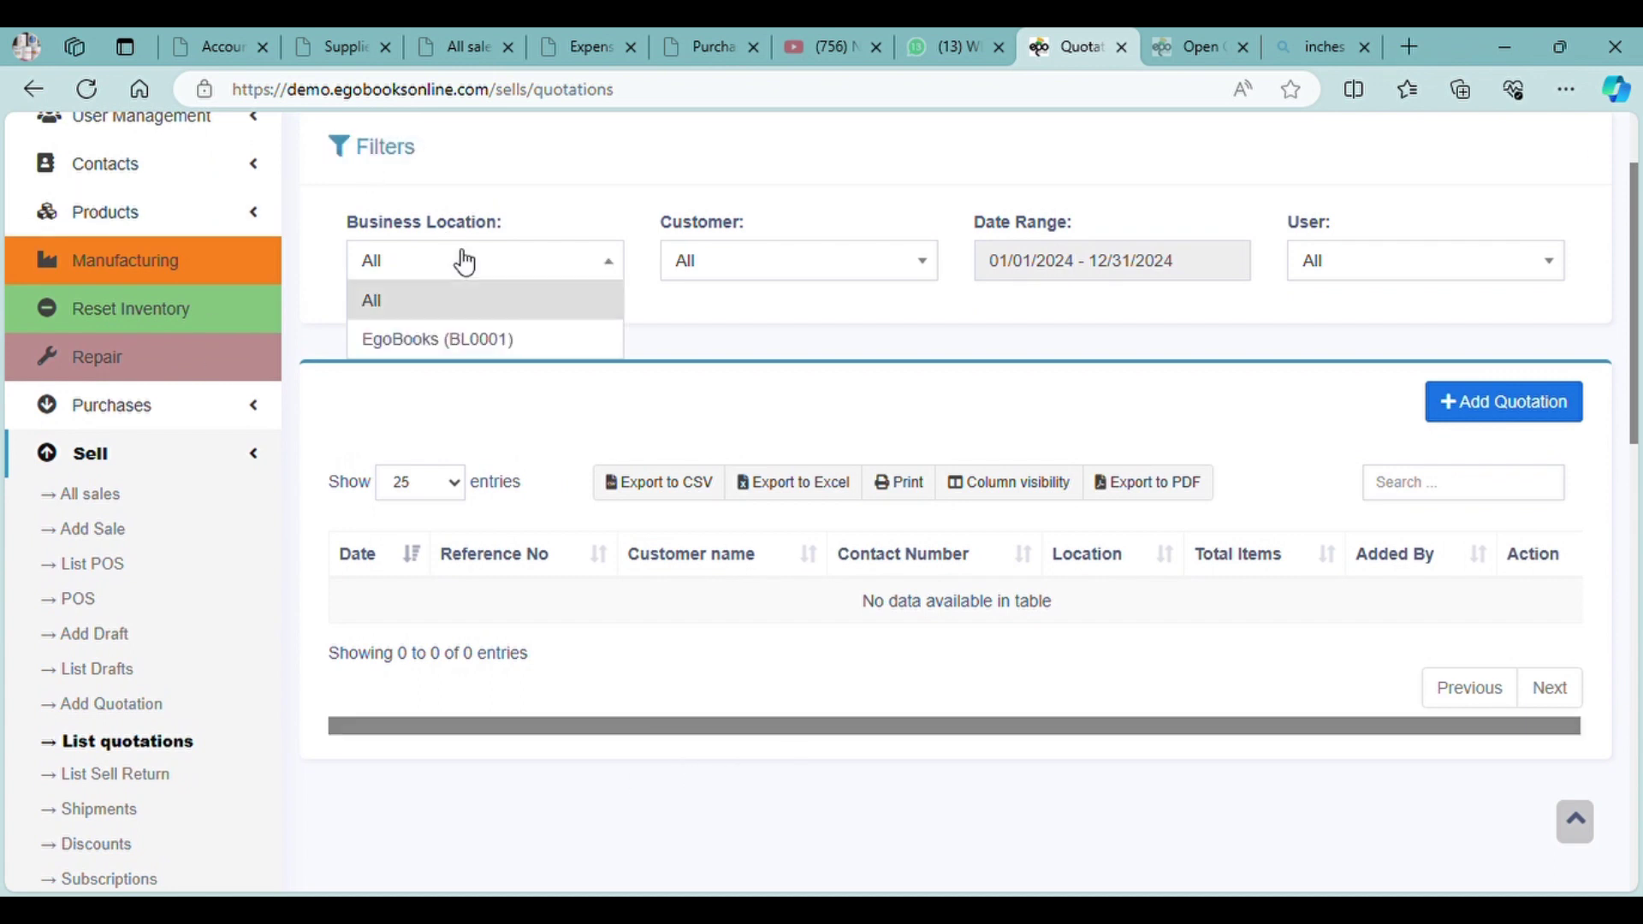
click(464, 343)
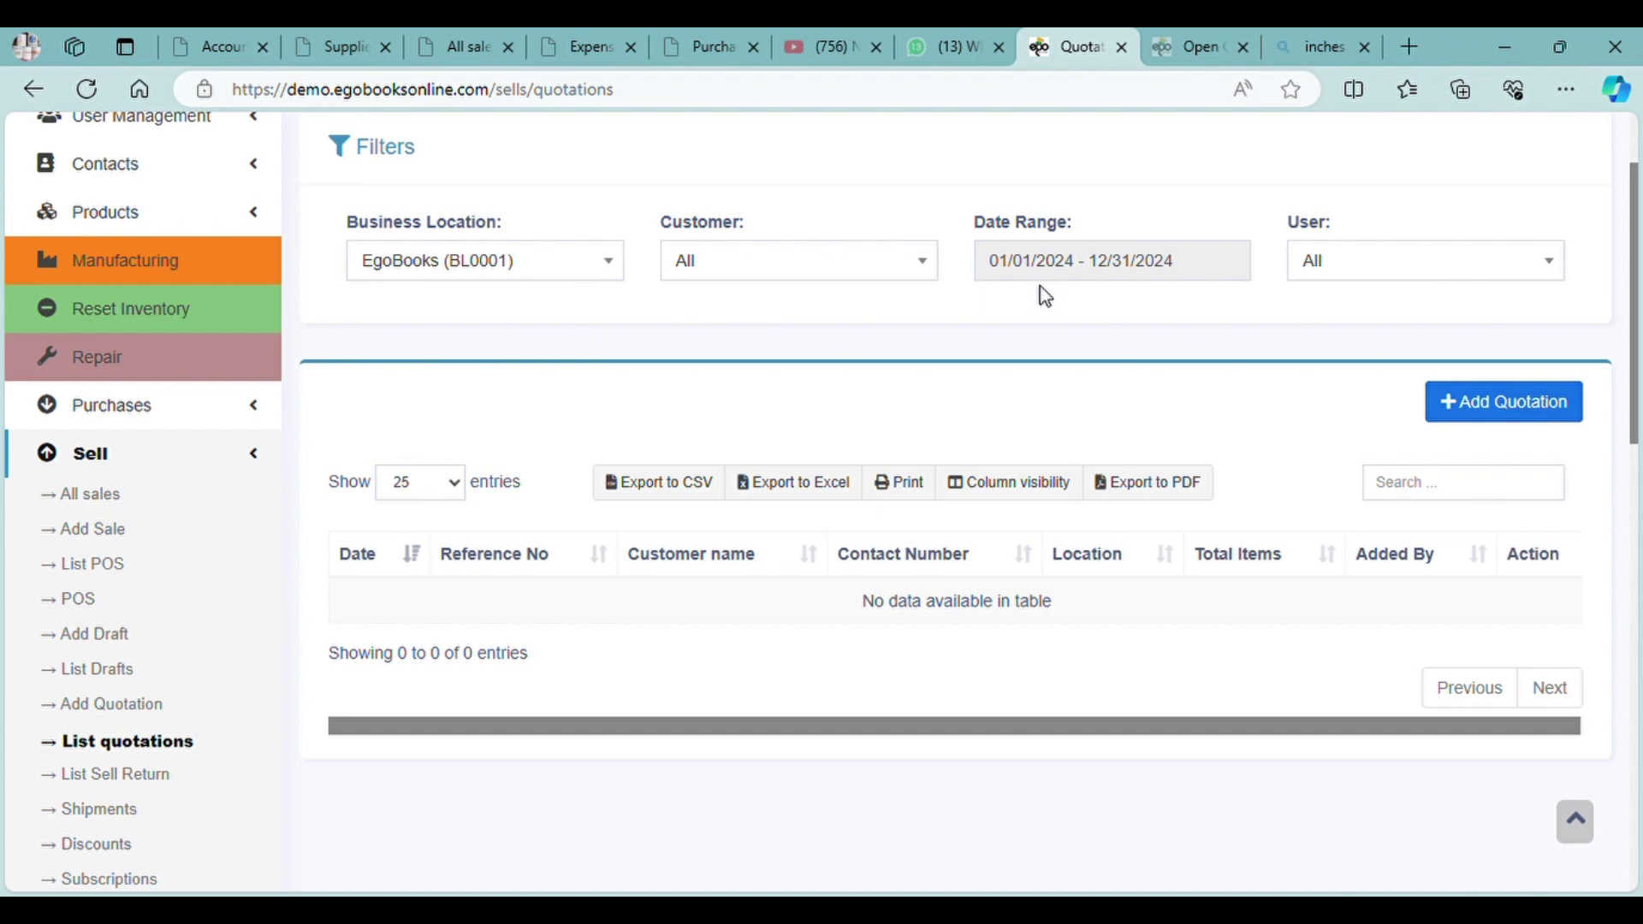
click(1378, 272)
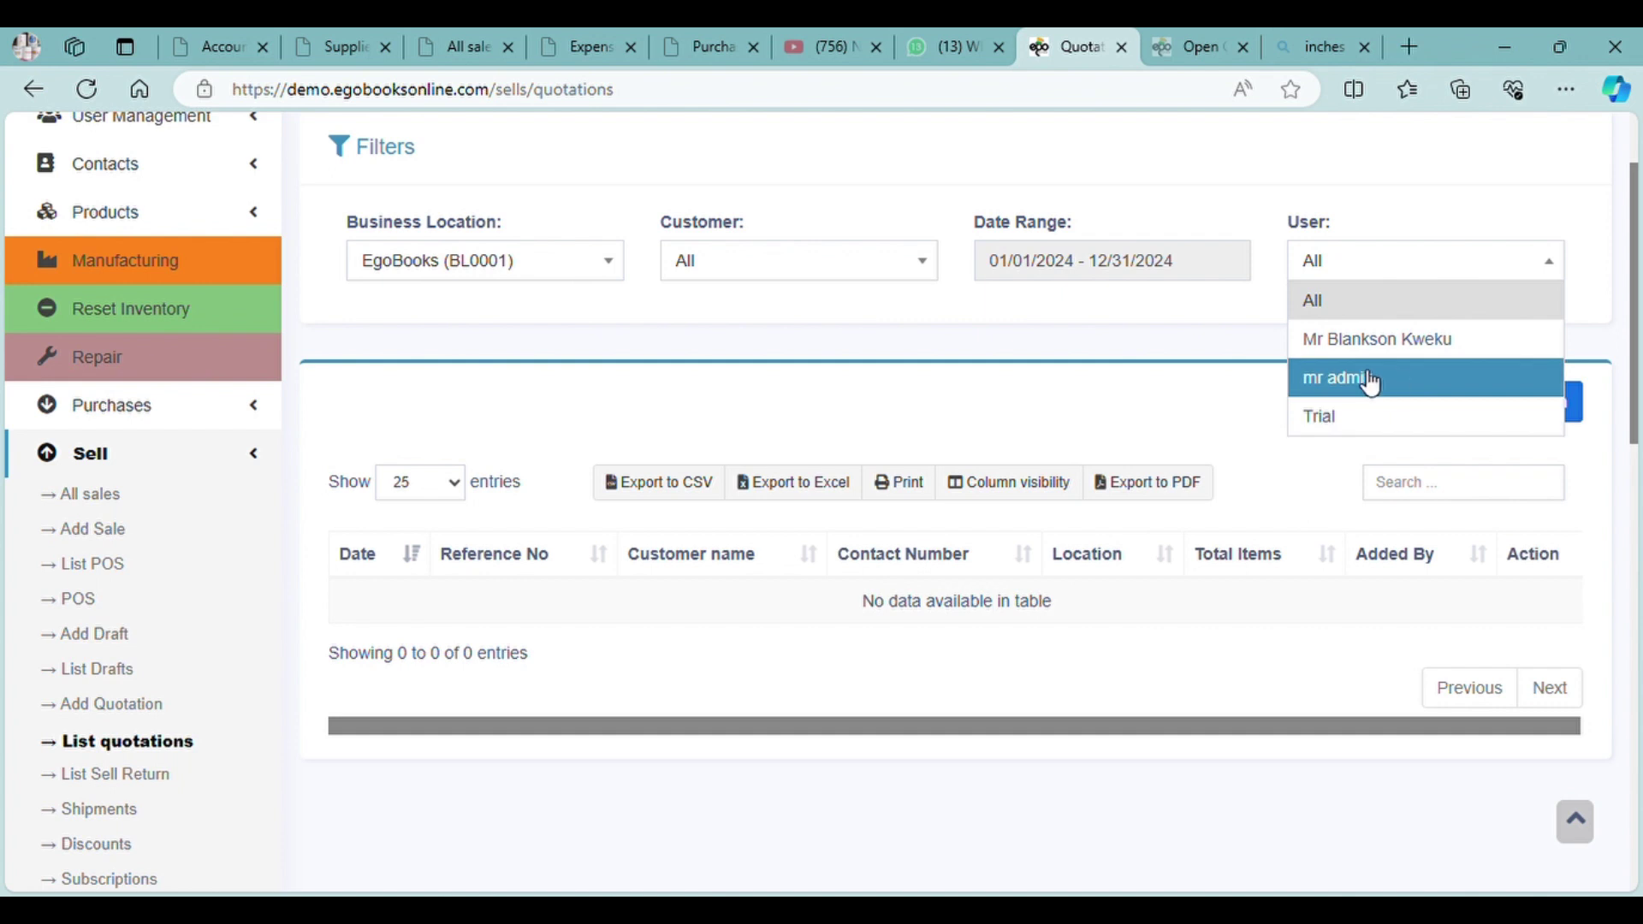
click(1114, 414)
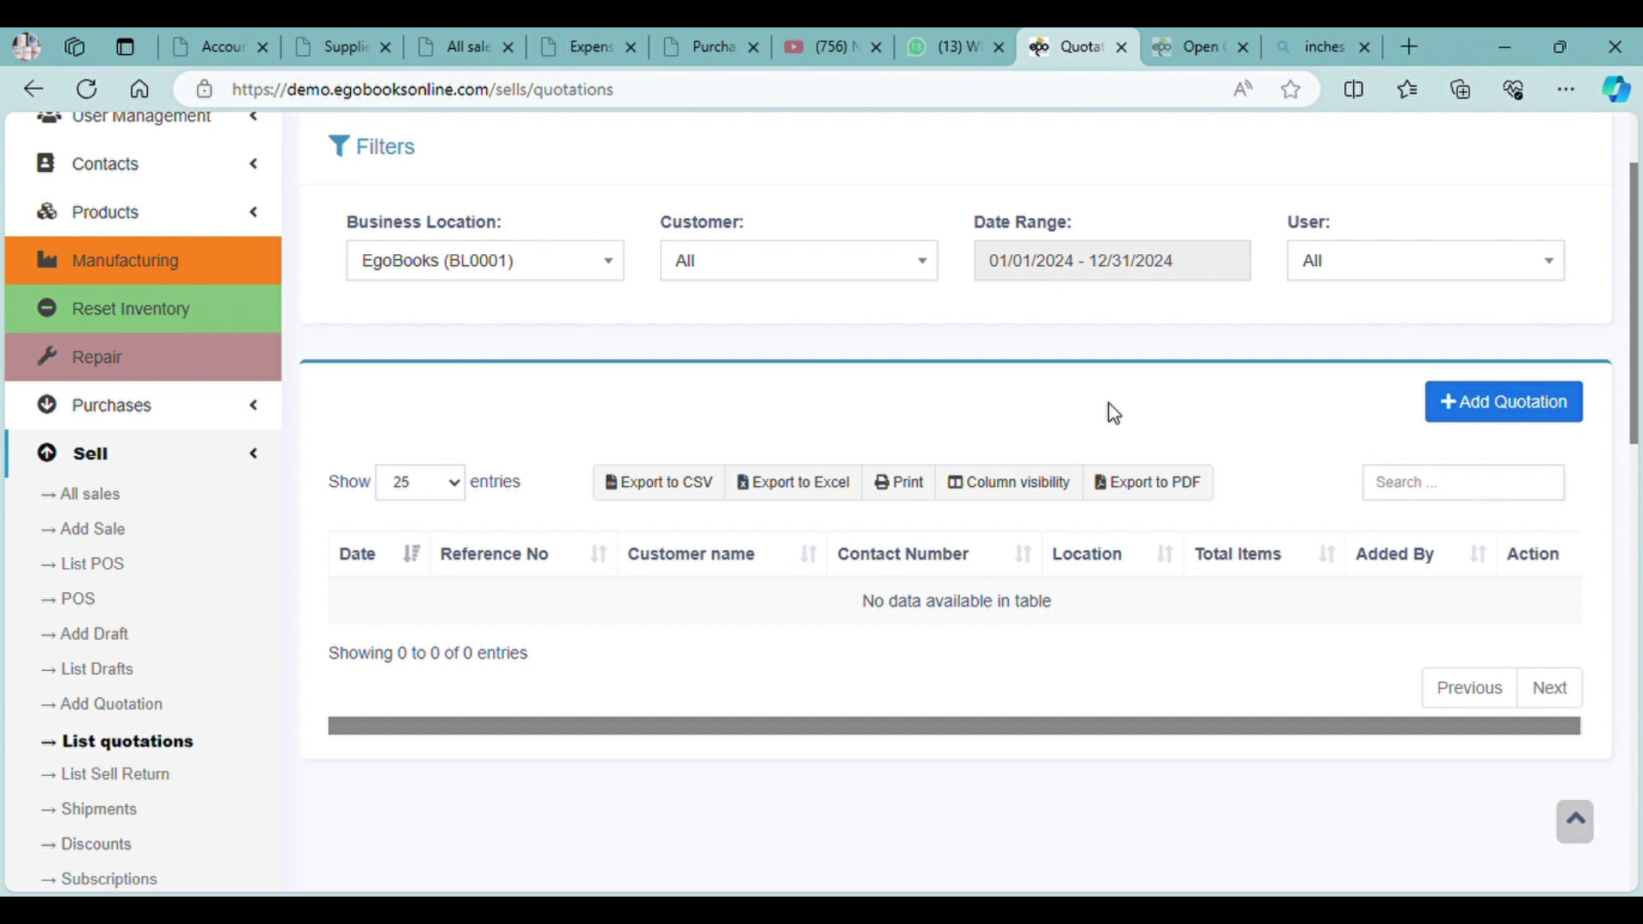
- Open the list of sell returns and look over its export options and table columns
scroll(1112, 413, down, 2)
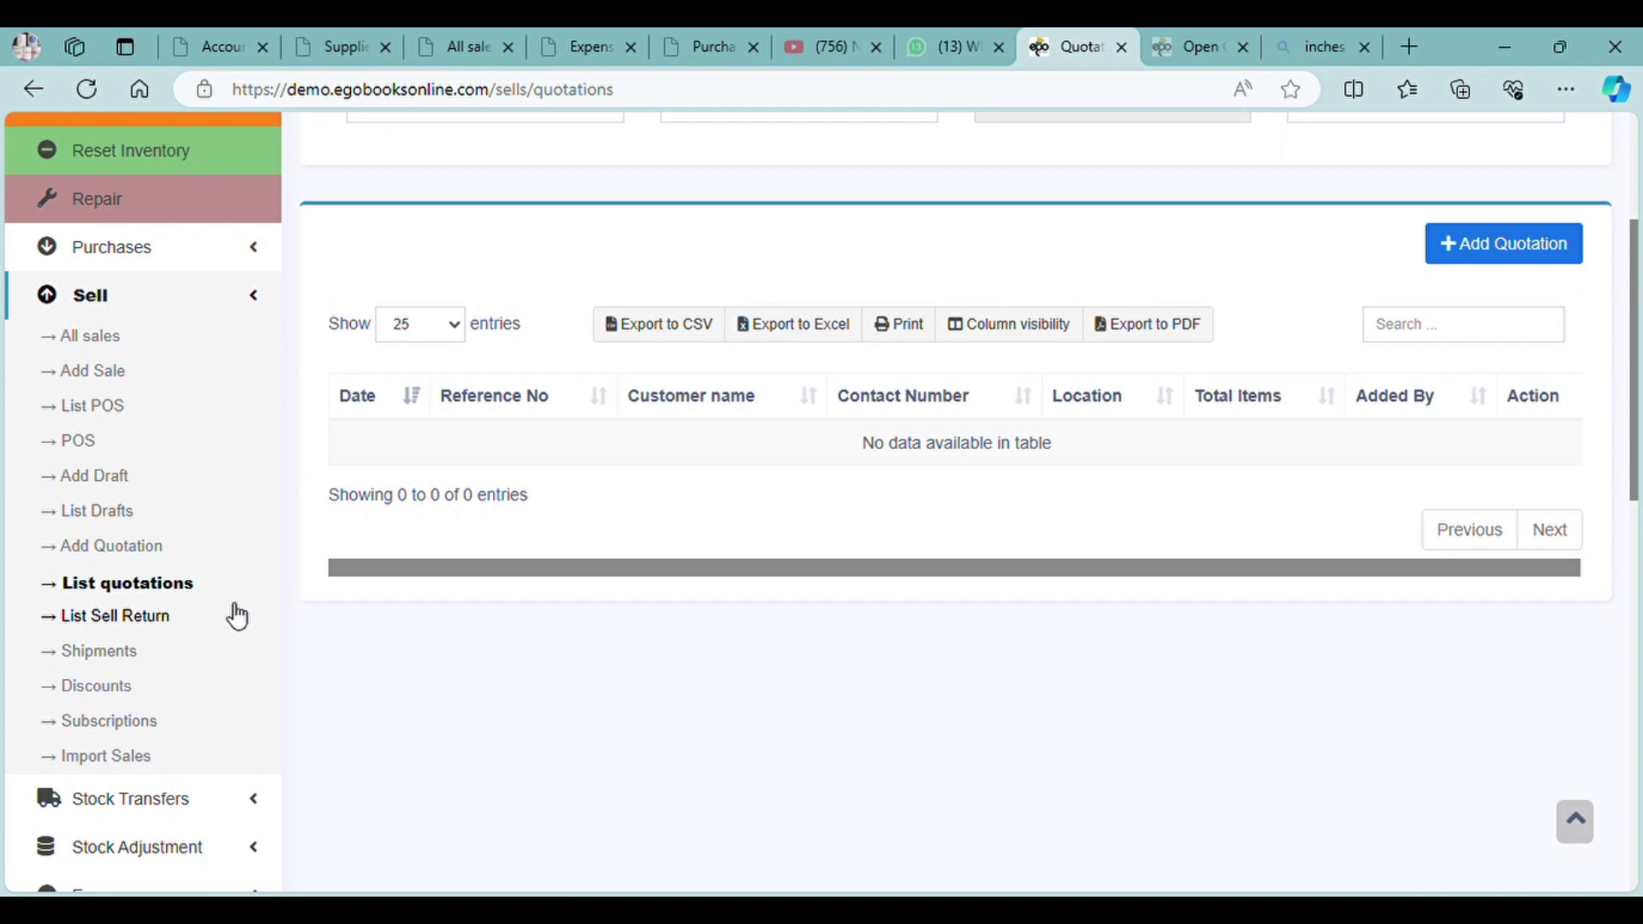
click(166, 624)
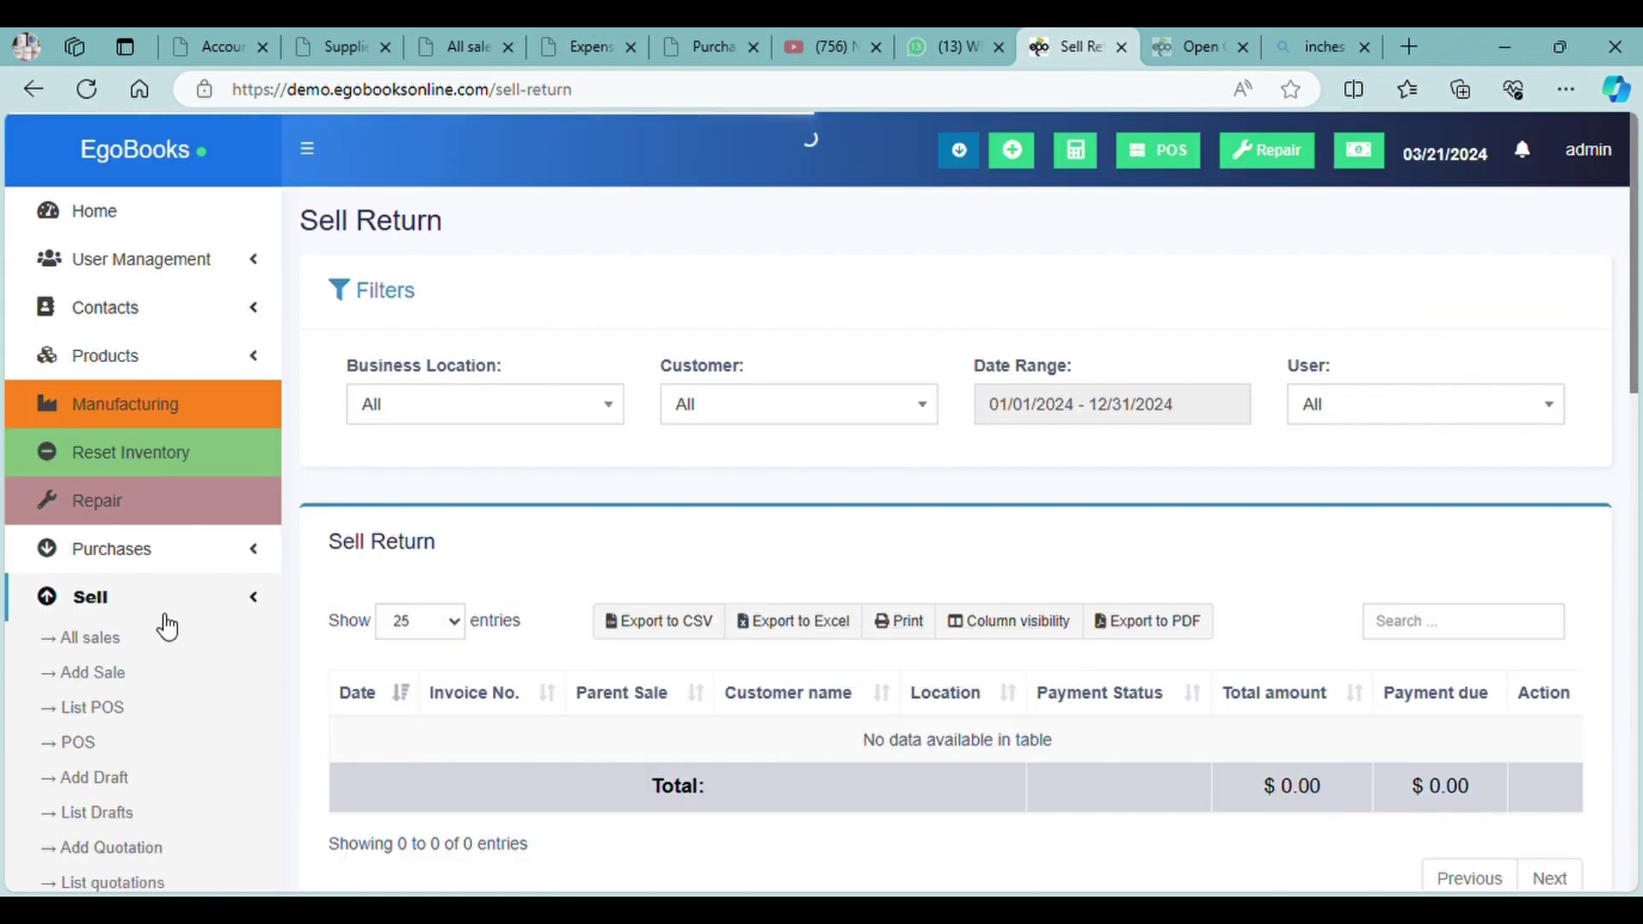
scroll(166, 628, down, 4)
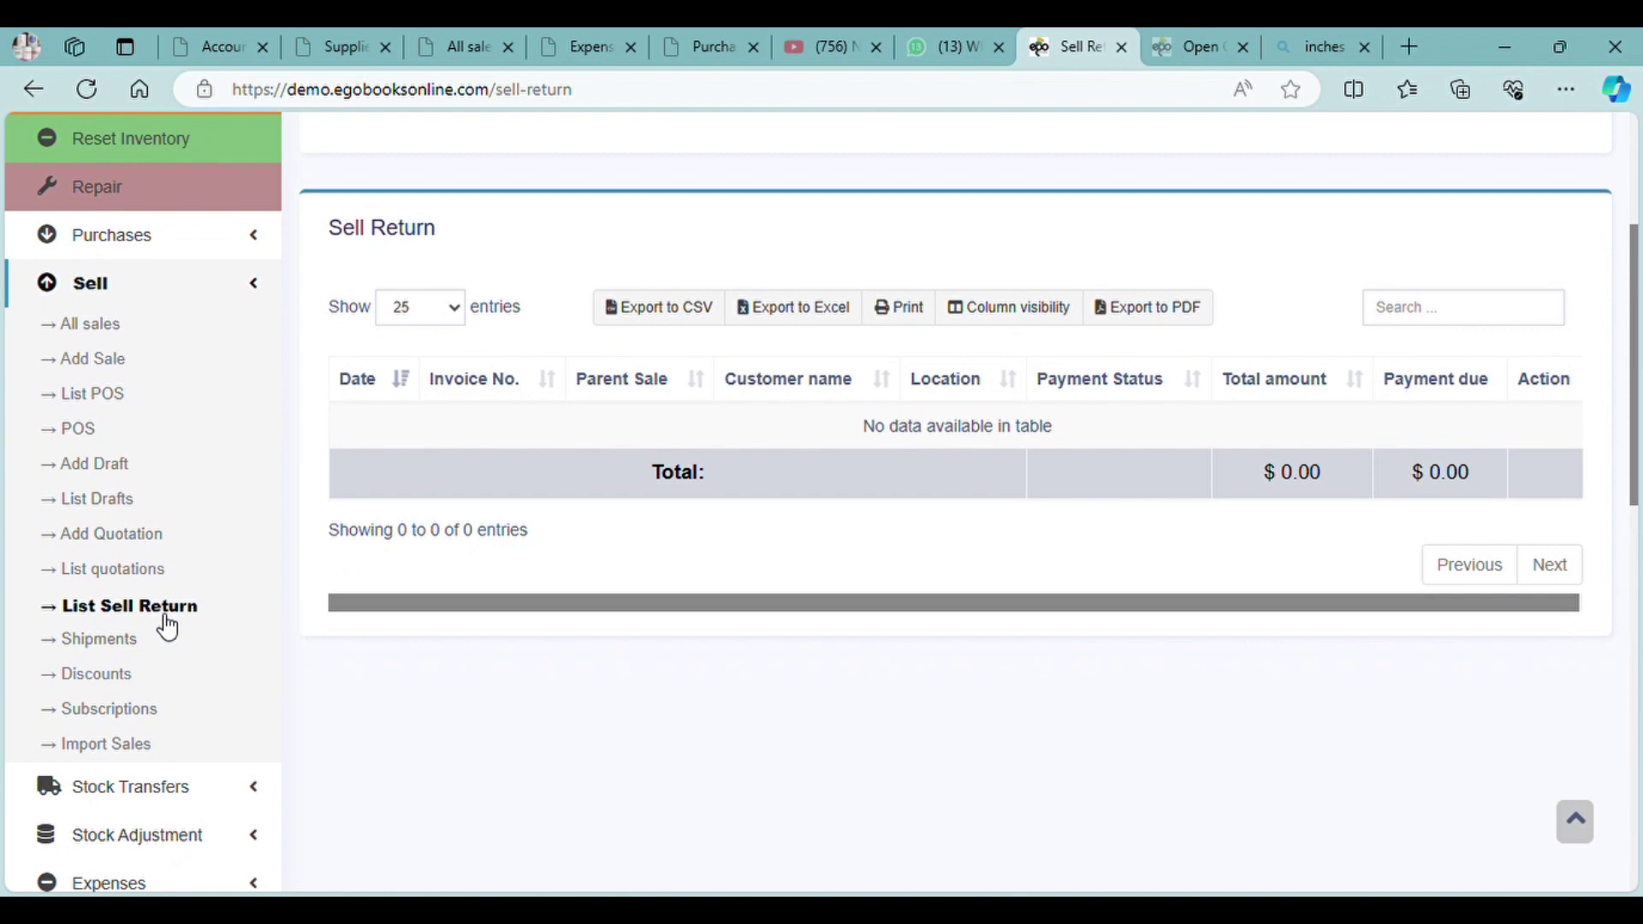
- Open the shipments page and examine its payment status, shipping status and delivery person filters and its table columns
click(77, 650)
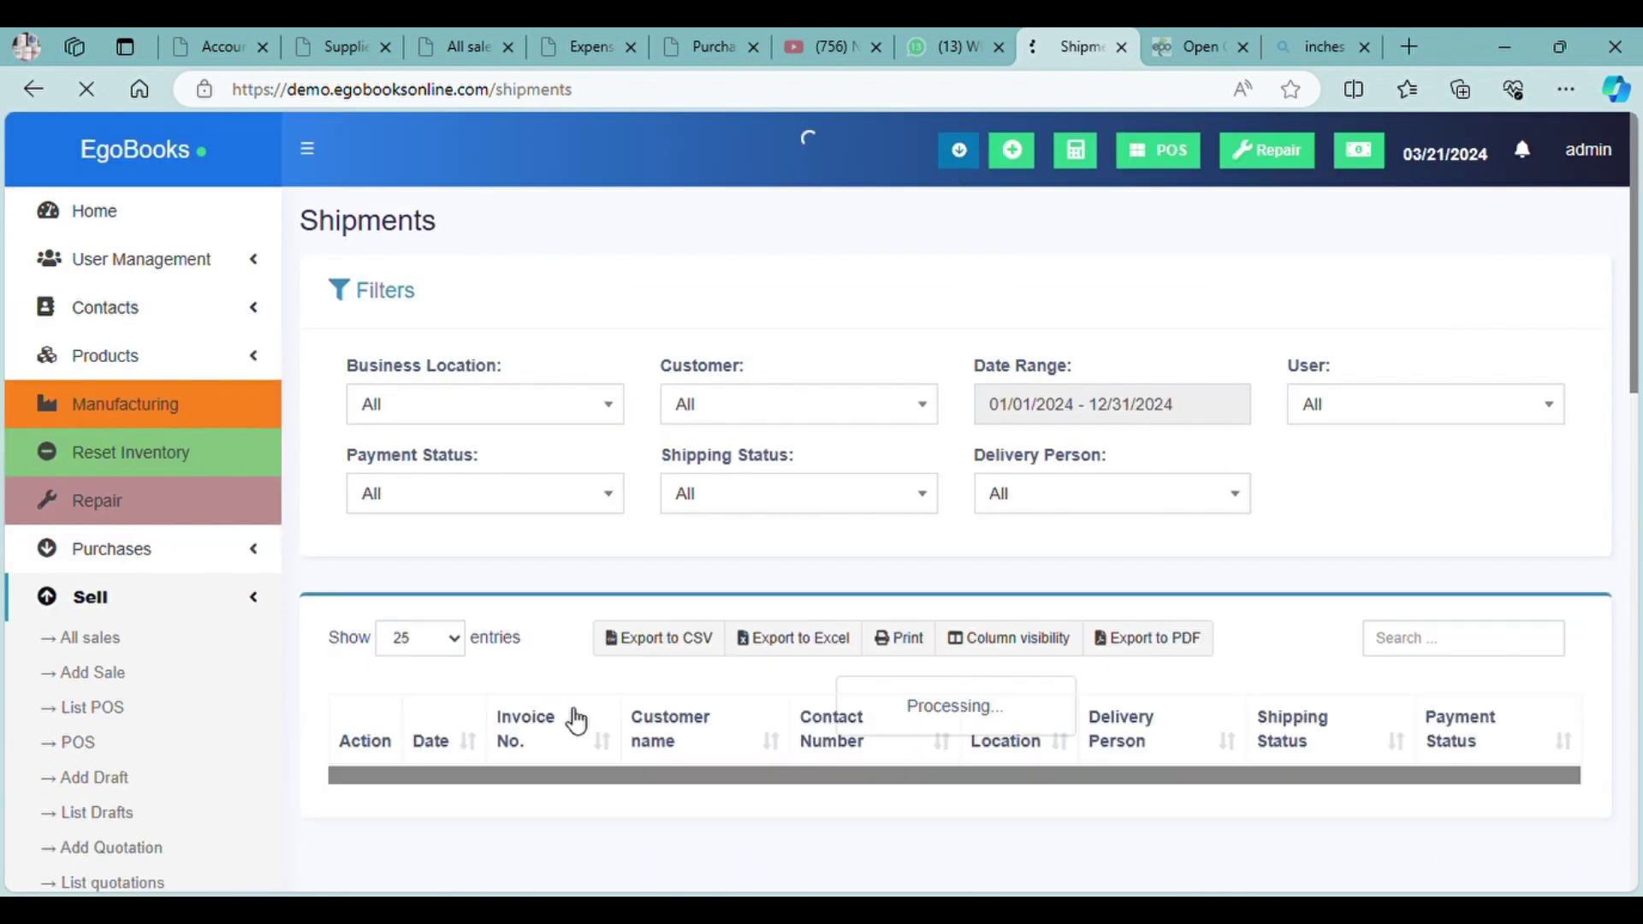
scroll(571, 719, down, 4)
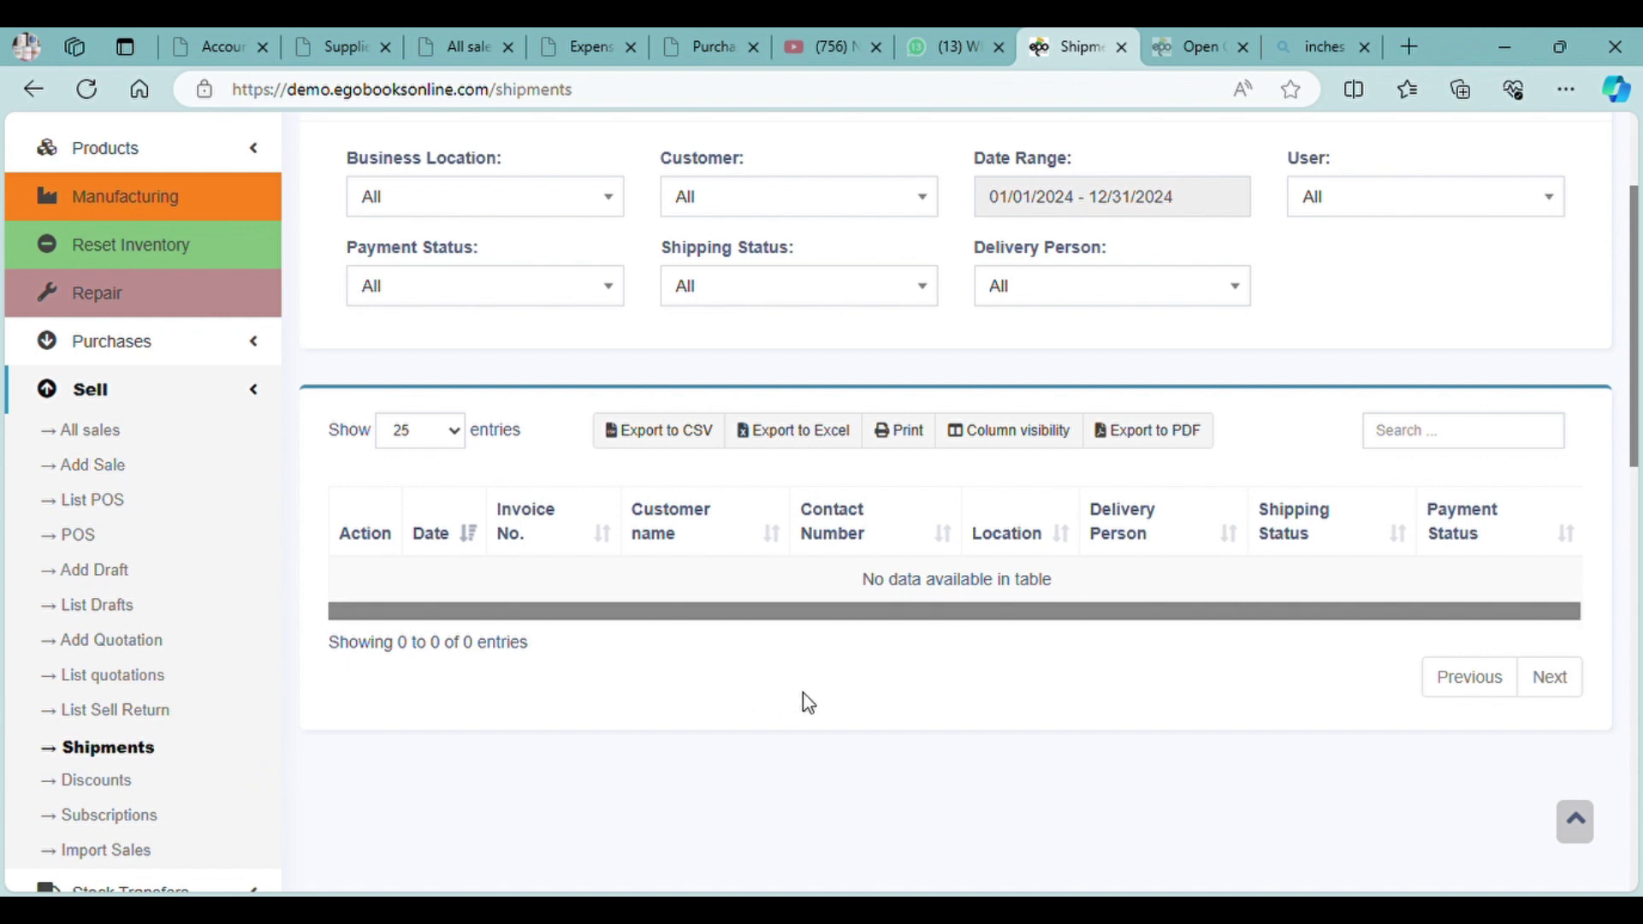
scroll(803, 694, down, 1)
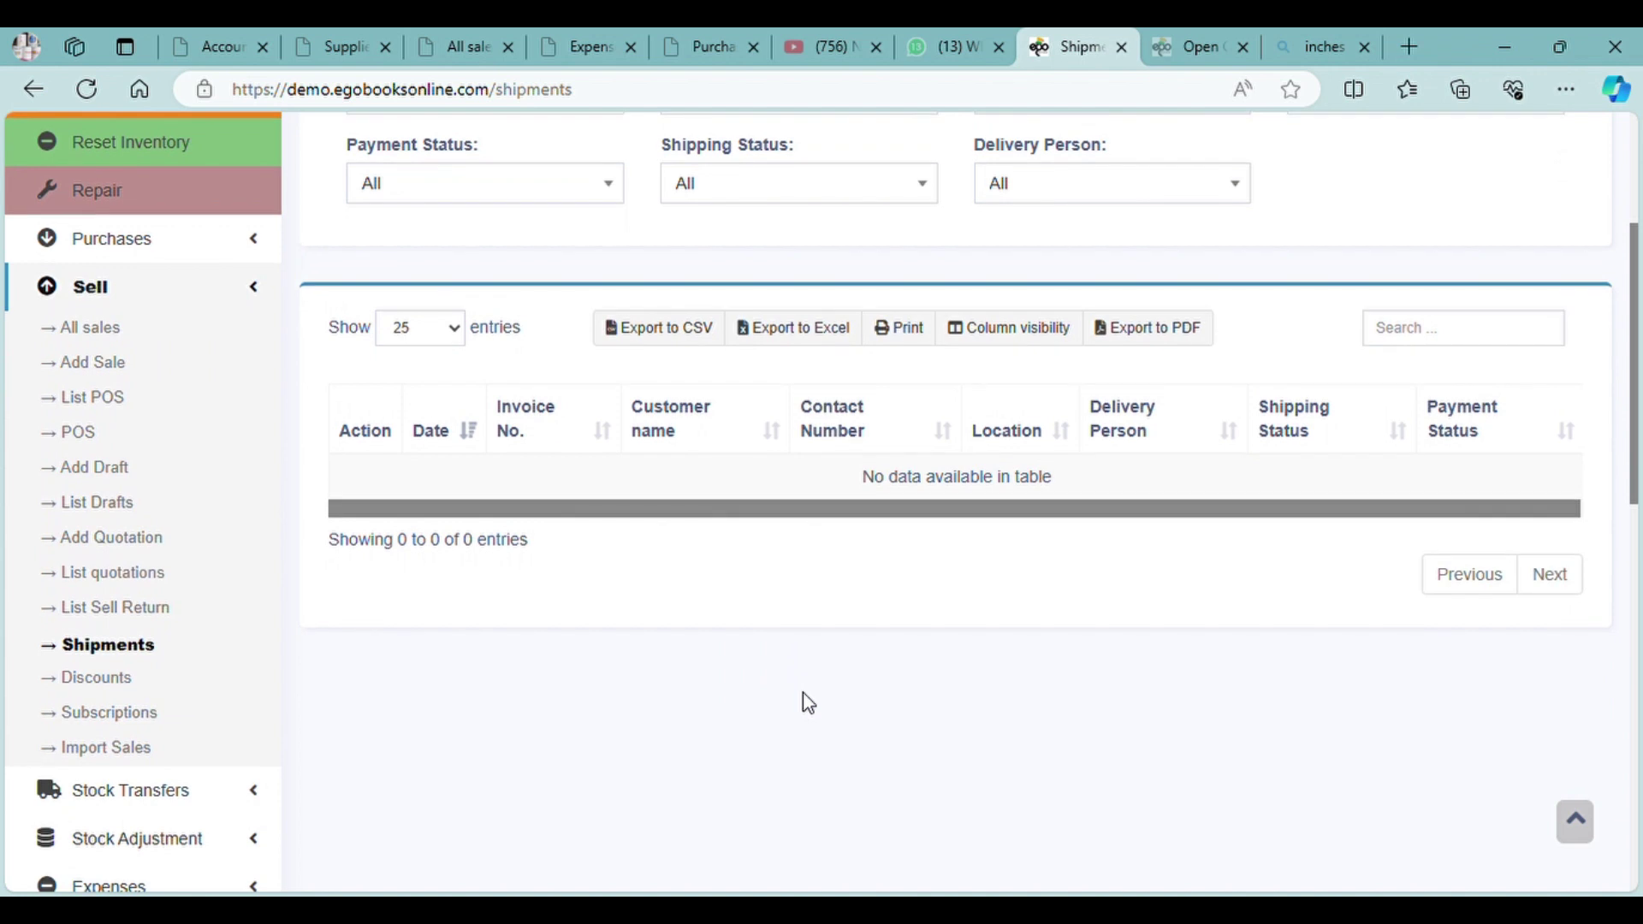
- Open the discounts page of the Sell section and look over its table of discounts
click(150, 687)
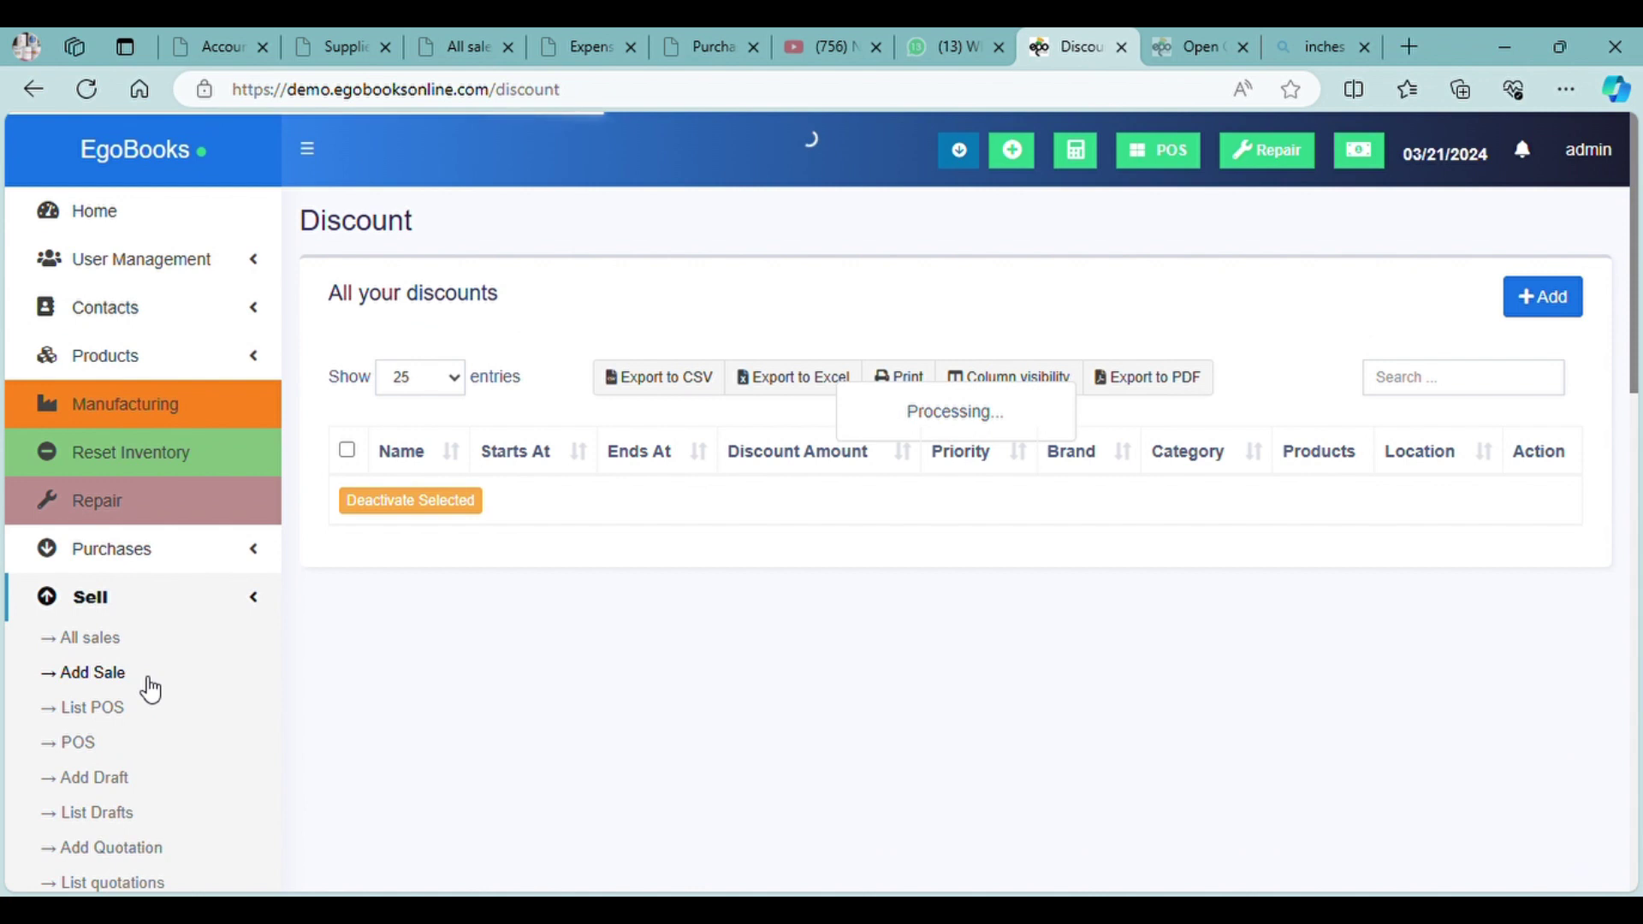
scroll(151, 690, down, 2)
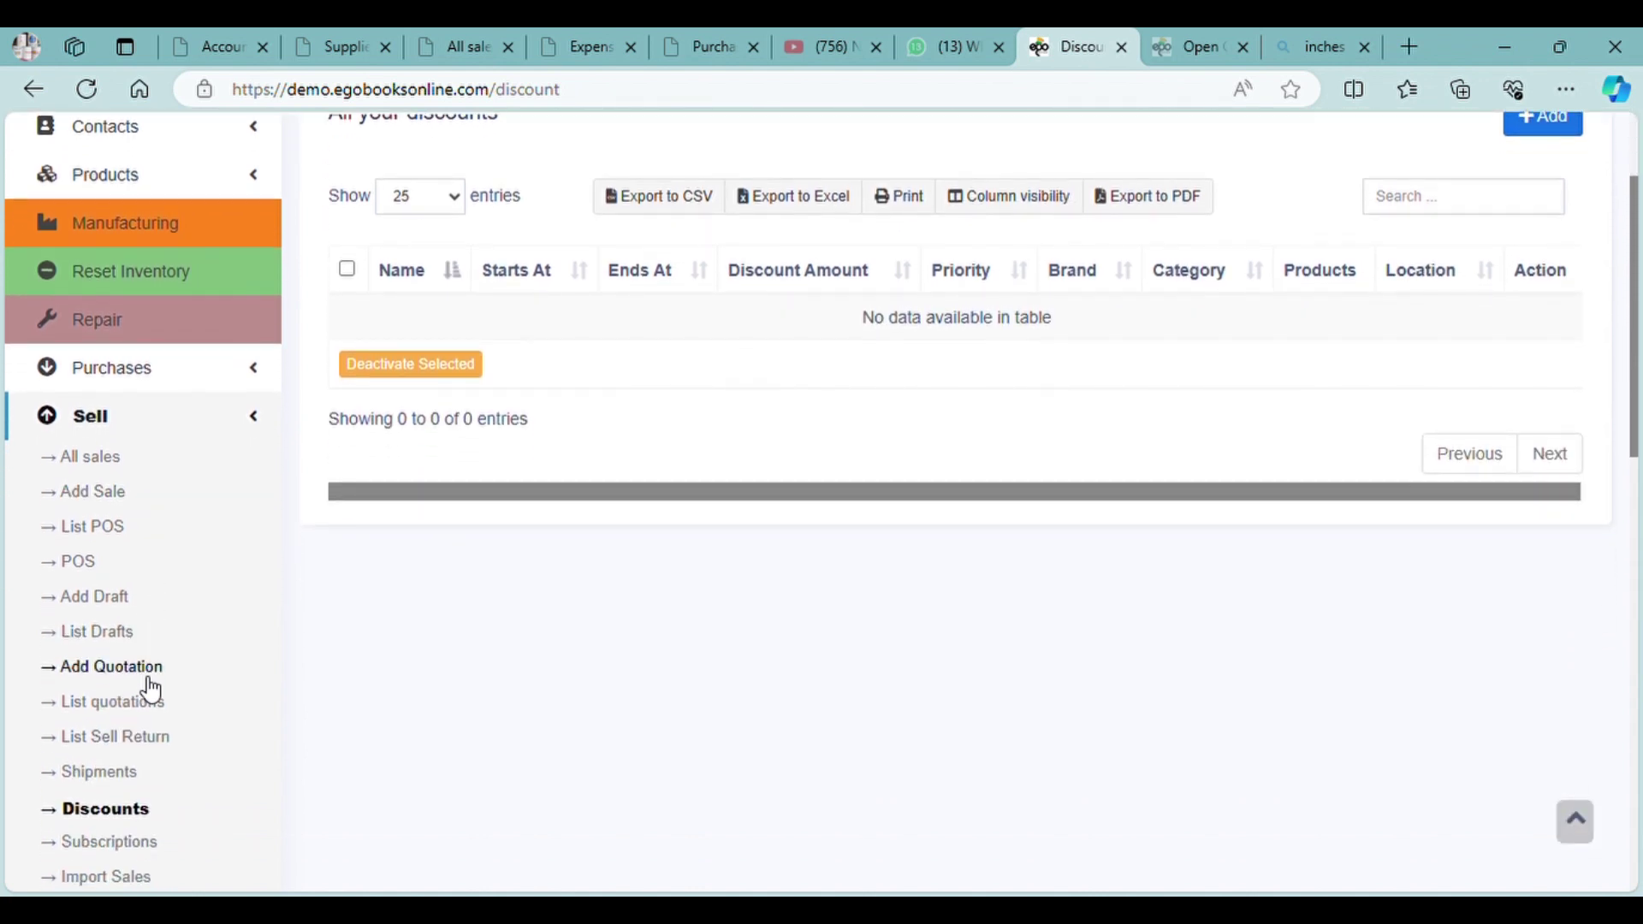
scroll(150, 690, down, 2)
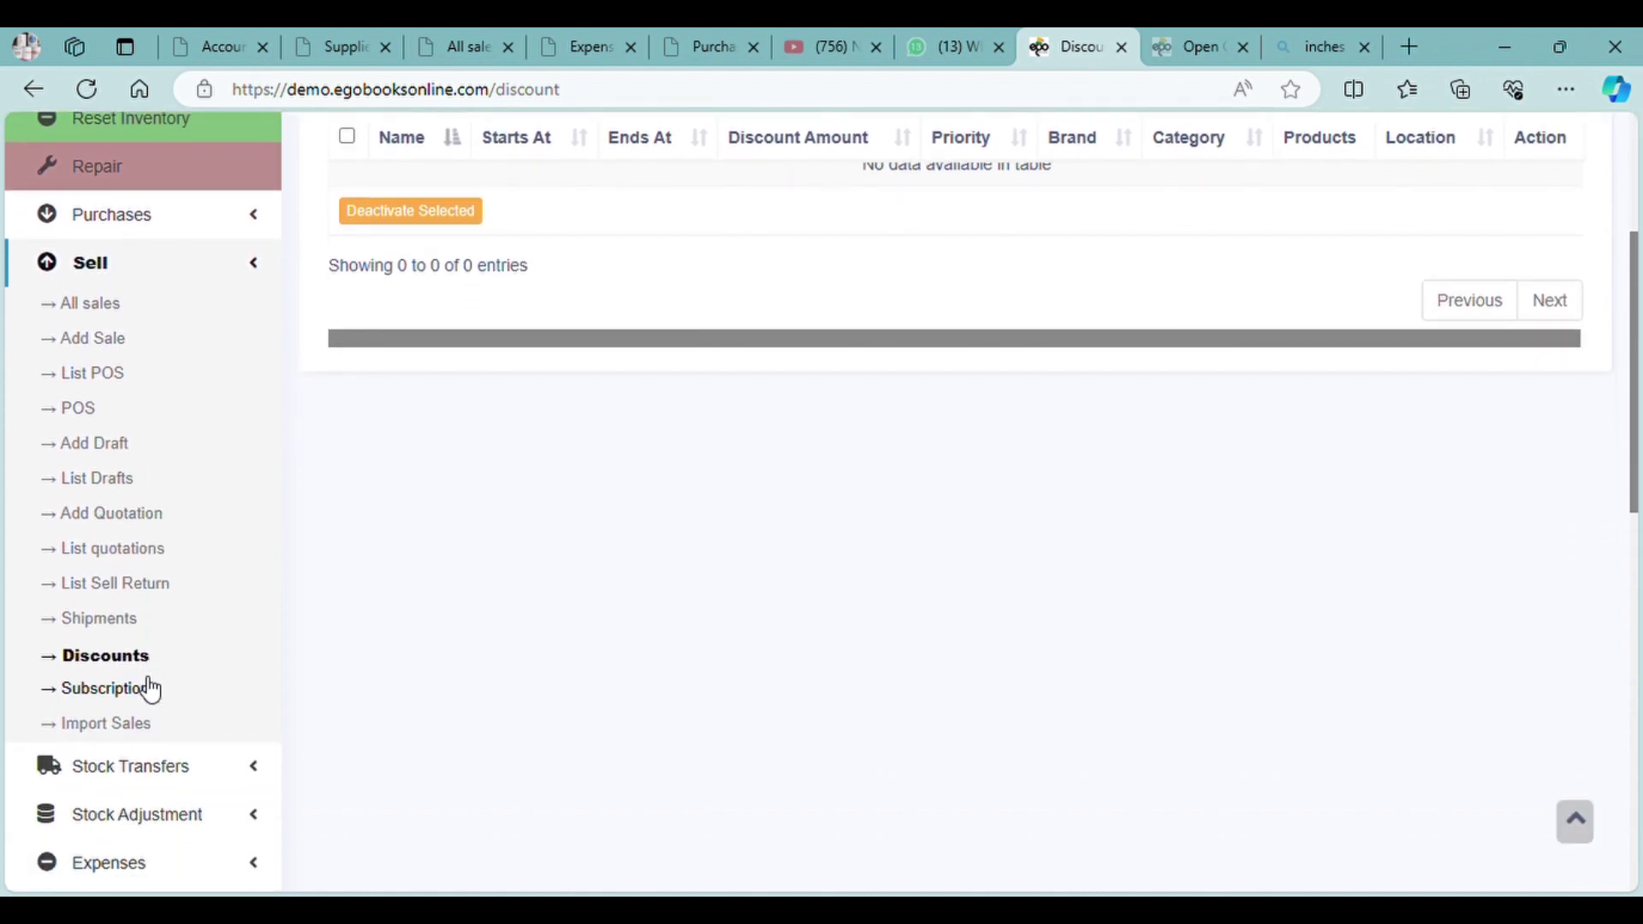
scroll(149, 687, down, 1)
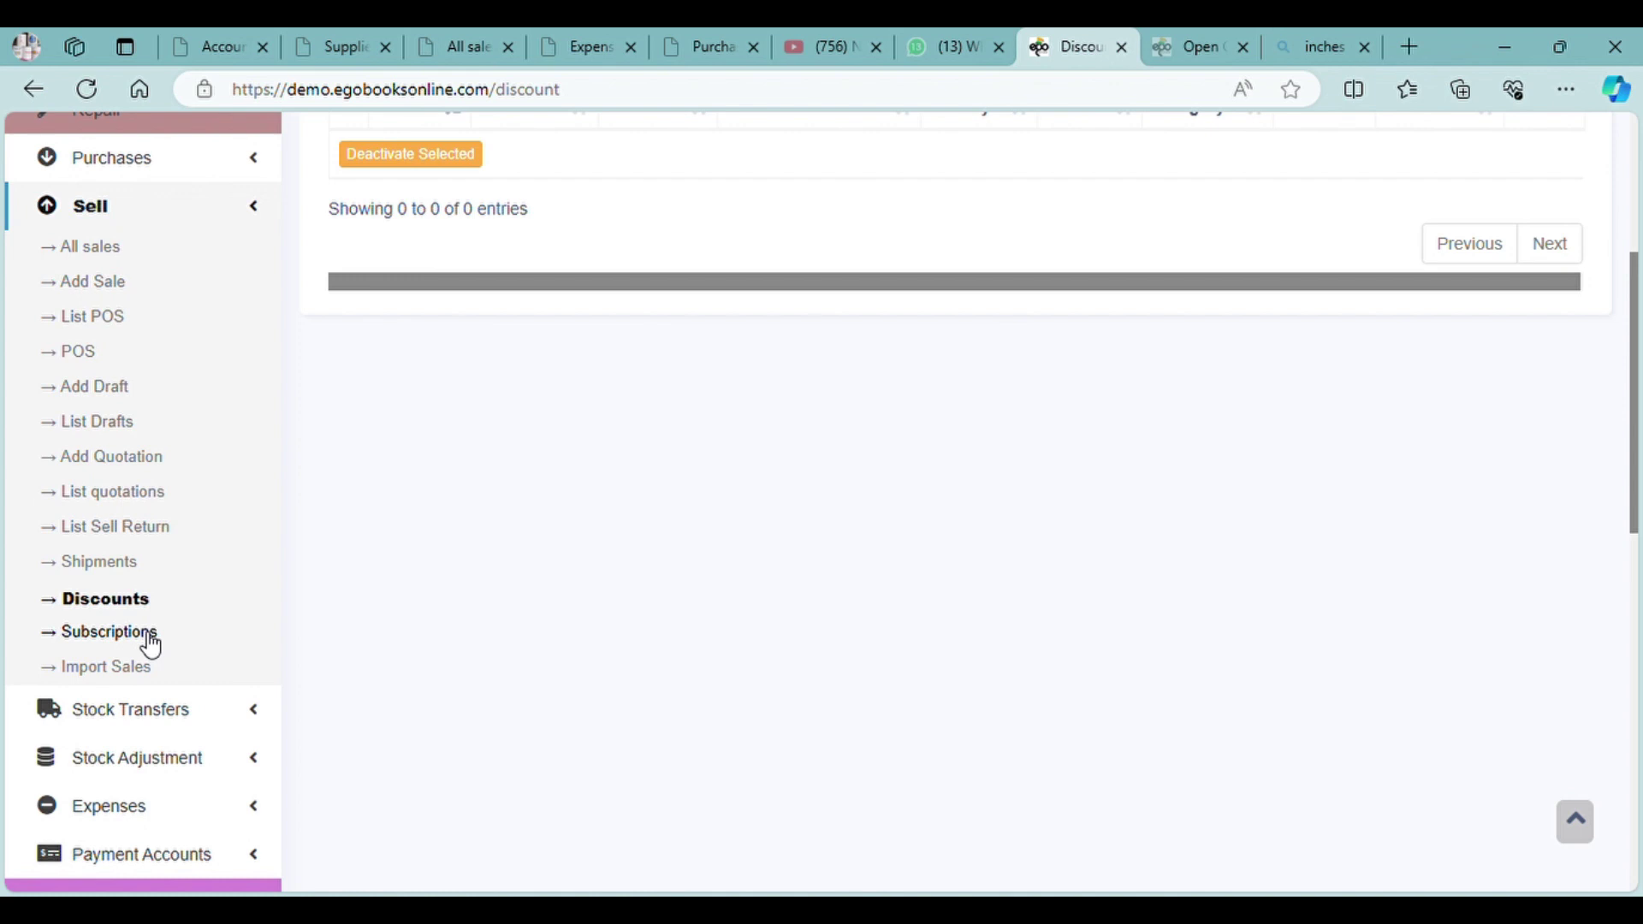
- Open the subscriptions page and examine its date range filter, export options and table columns
click(151, 643)
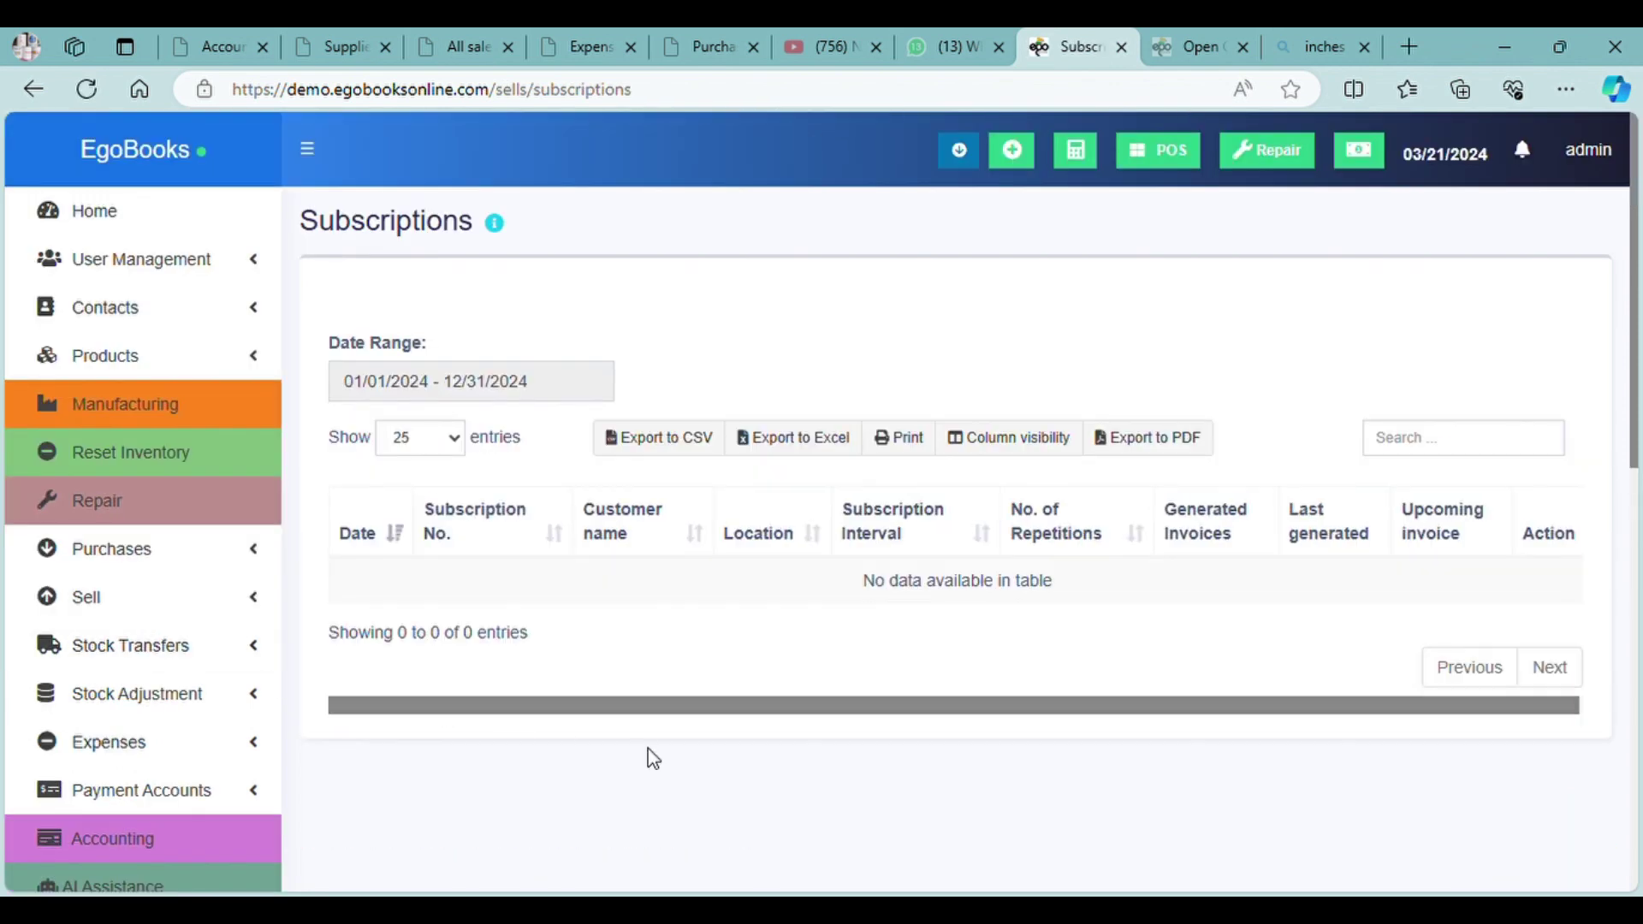
scroll(649, 748, down, 2)
scroll(648, 750, down, 1)
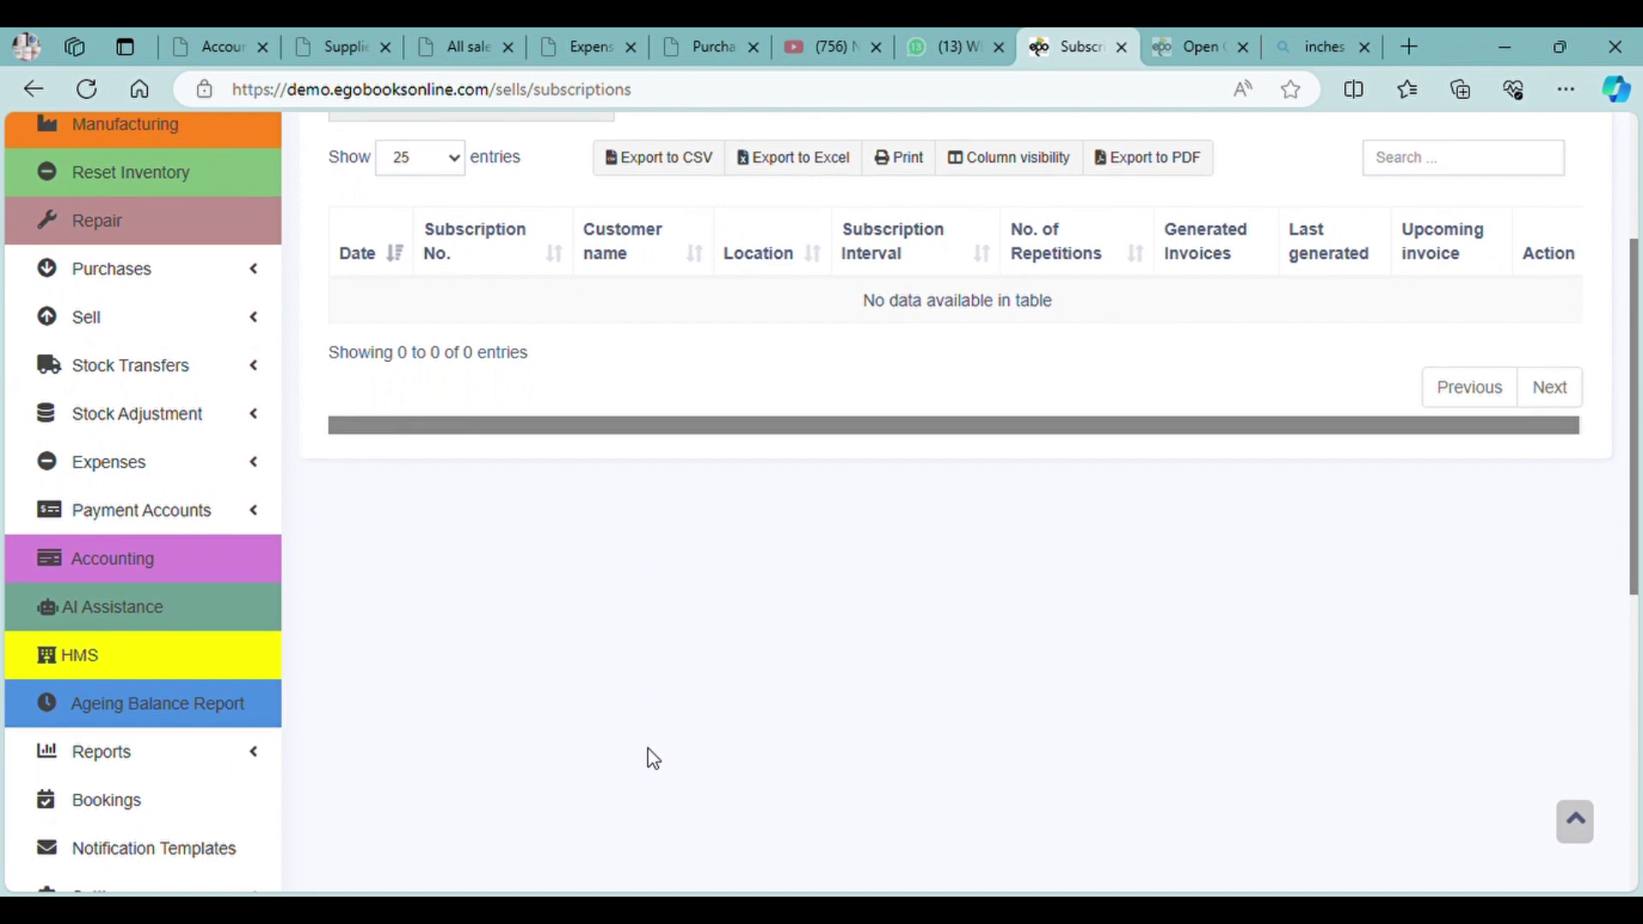
scroll(855, 518, up, 3)
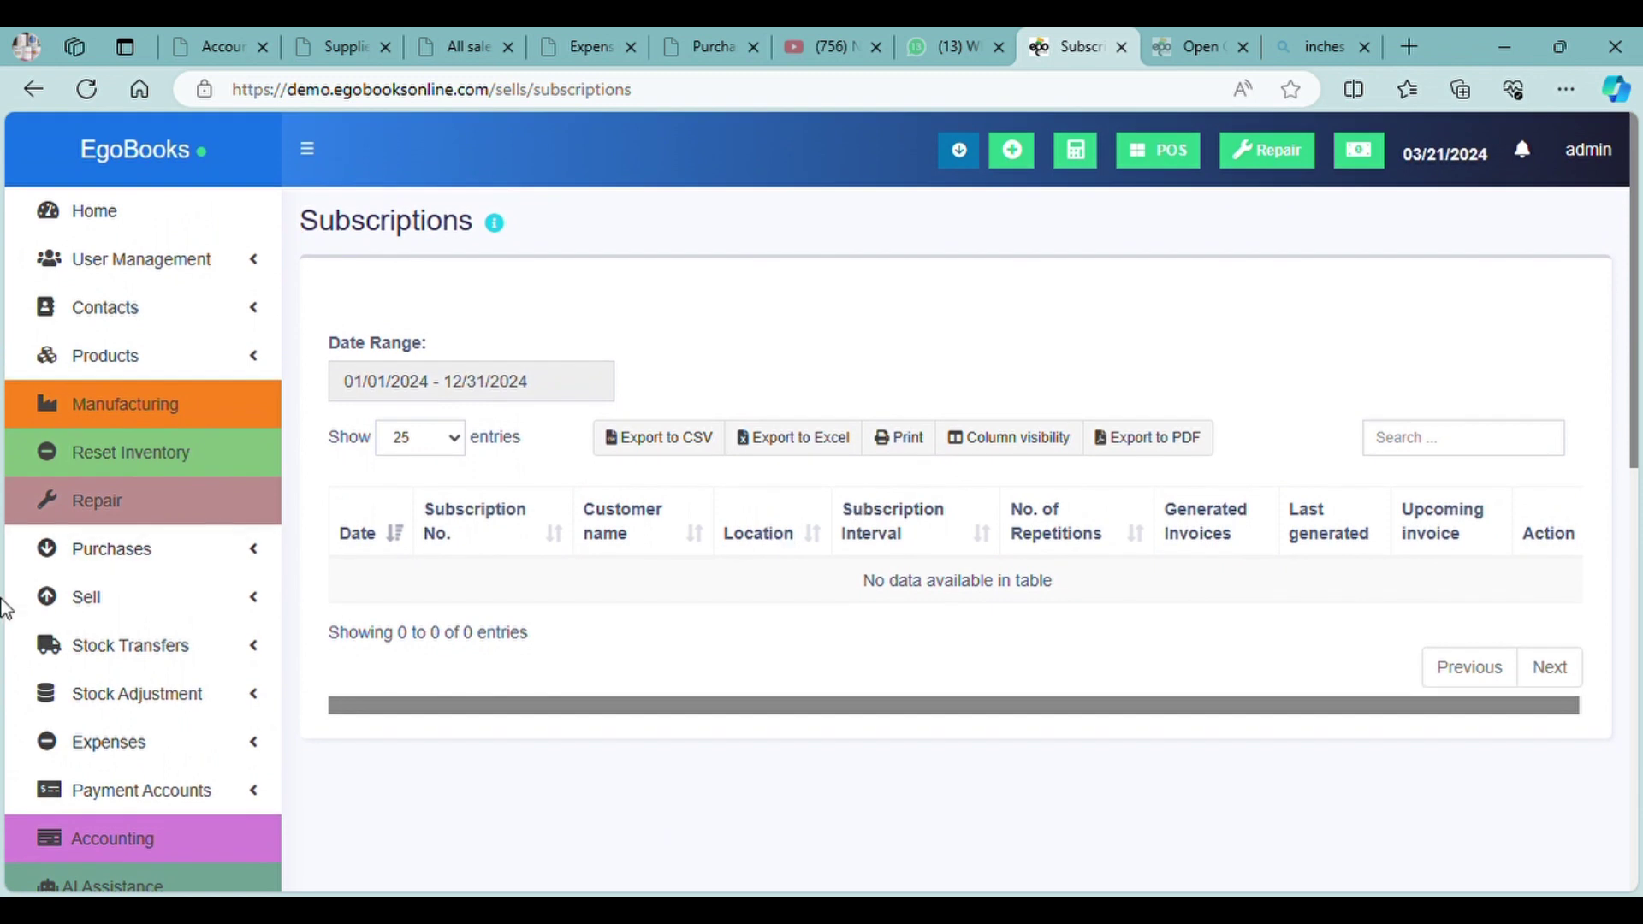
- Open the sales import page and examine its file upload and template download options, import instructions and list of importable fields
click(72, 600)
scroll(73, 608, down, 4)
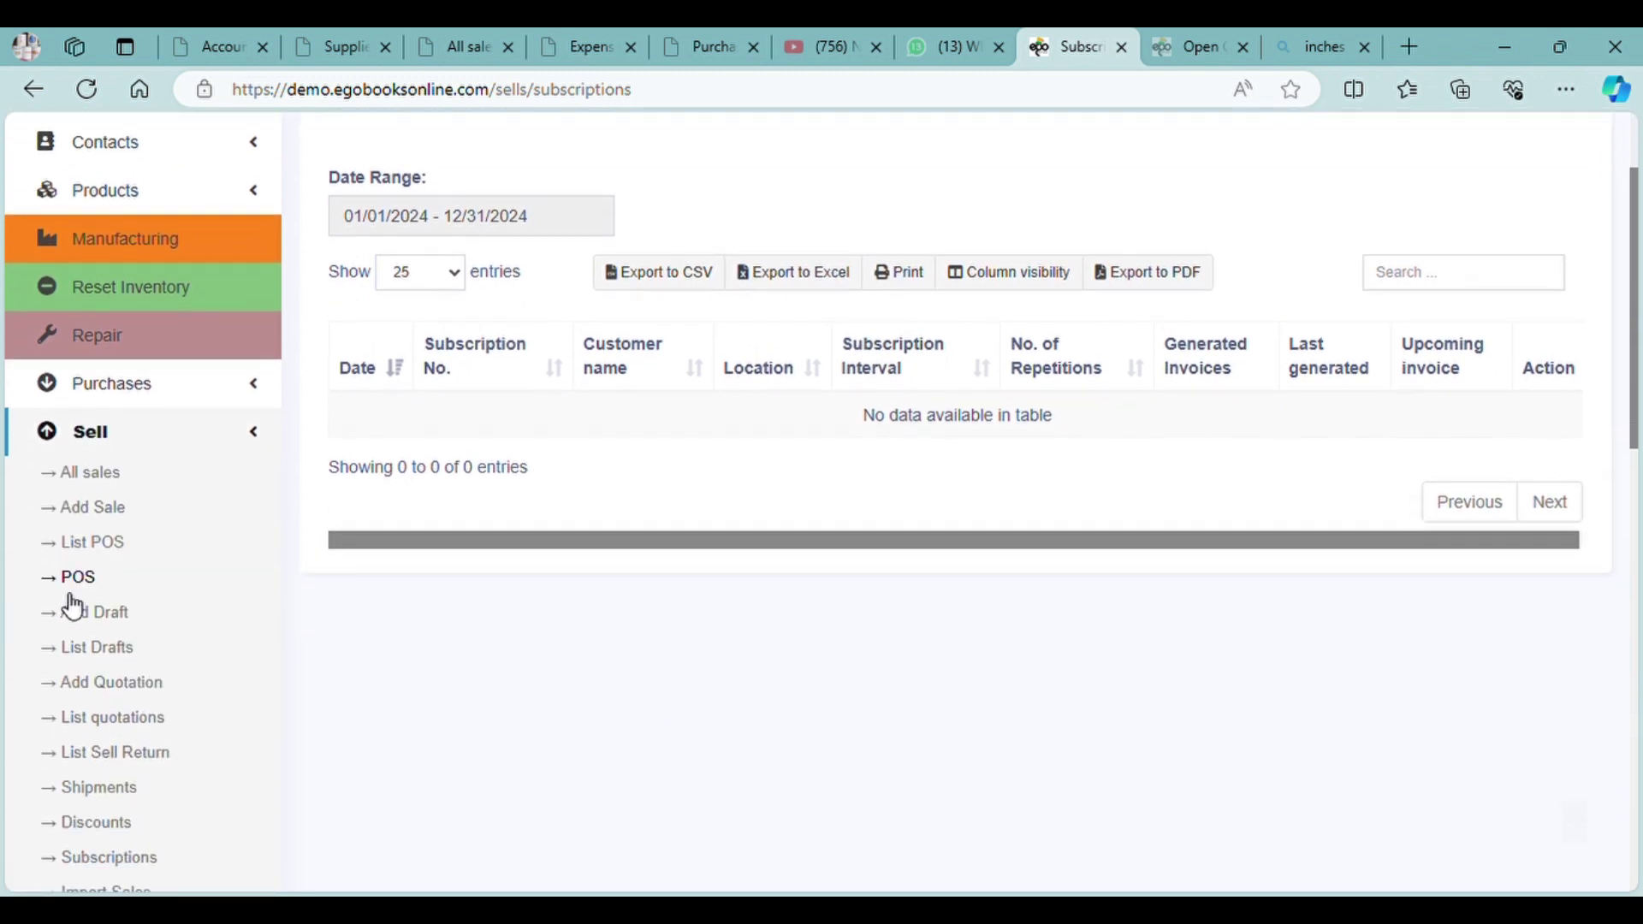
scroll(72, 607, down, 1)
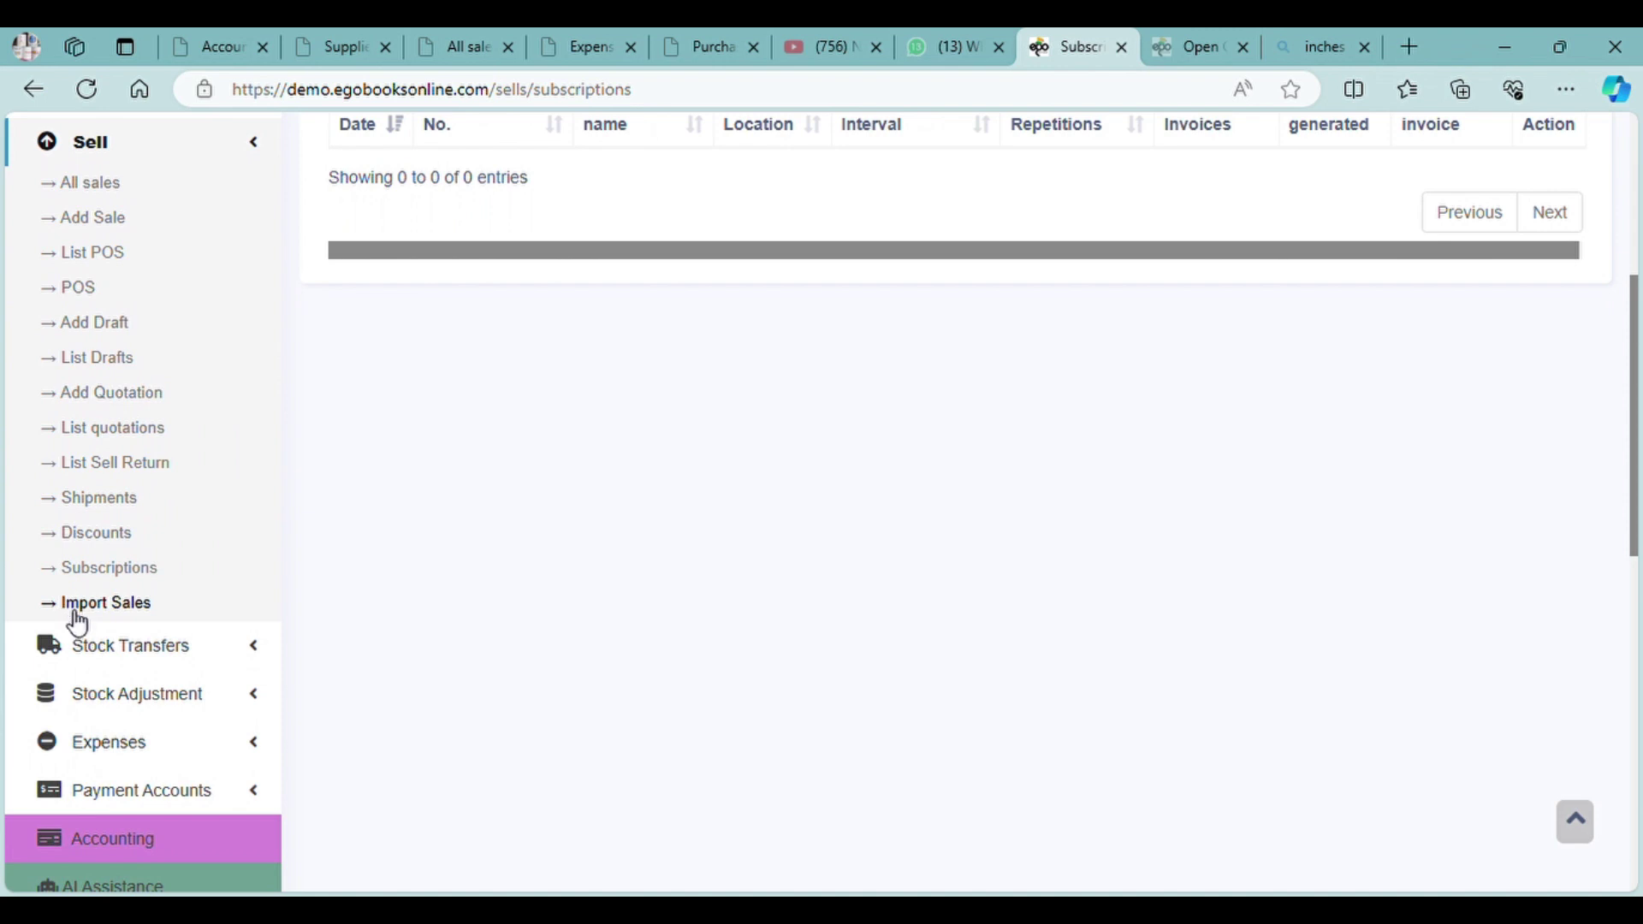
click(76, 612)
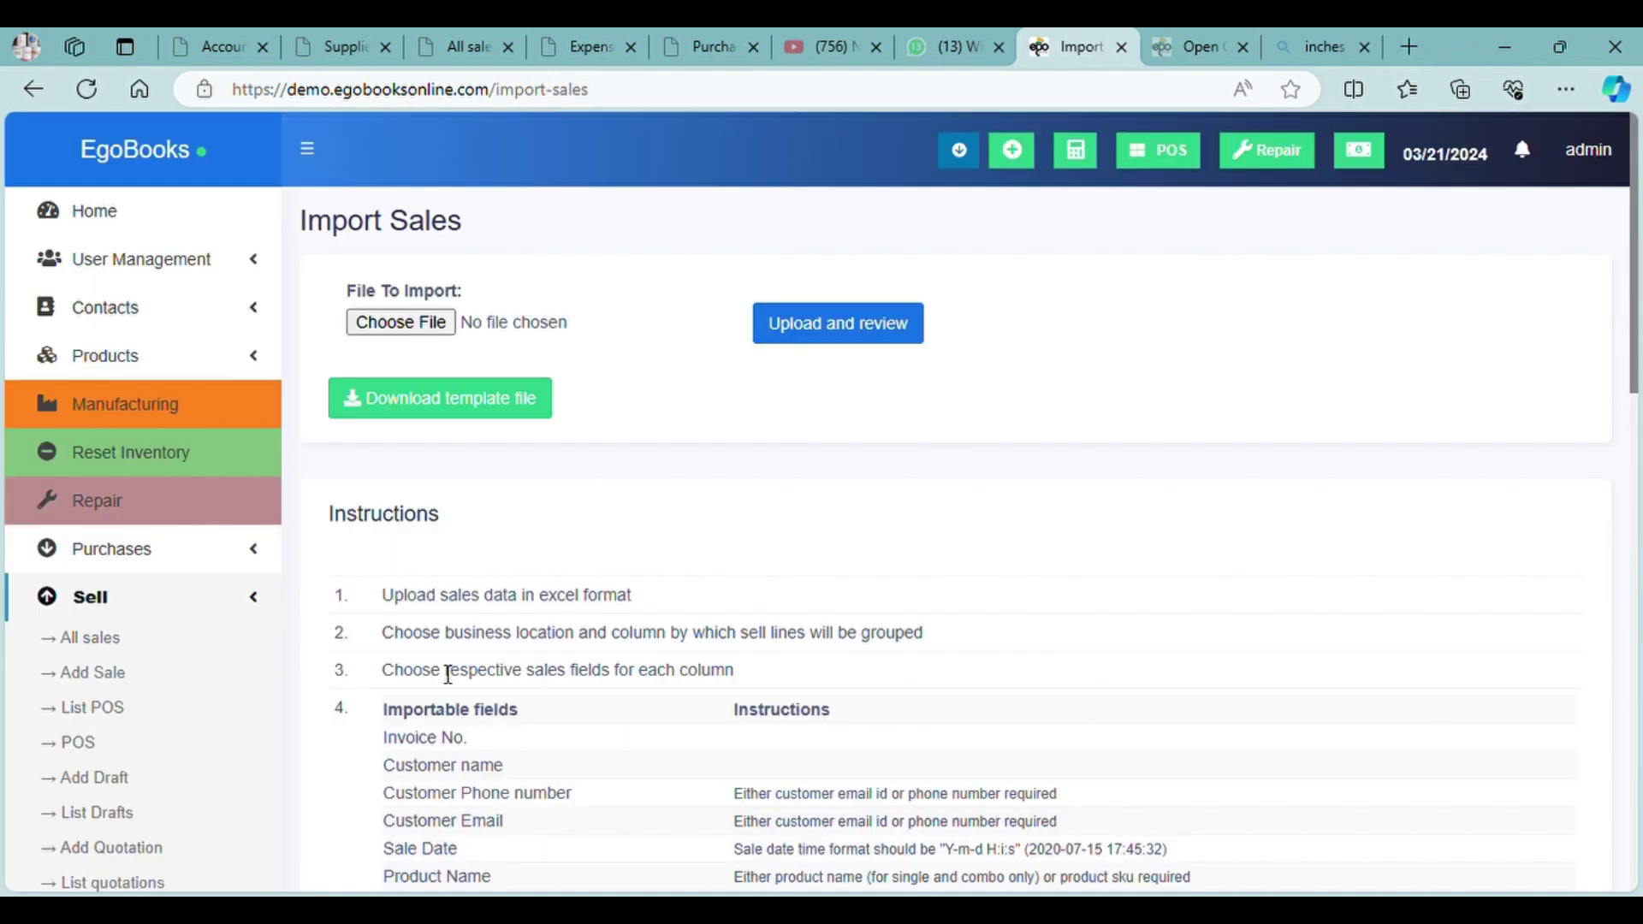
scroll(444, 676, down, 1)
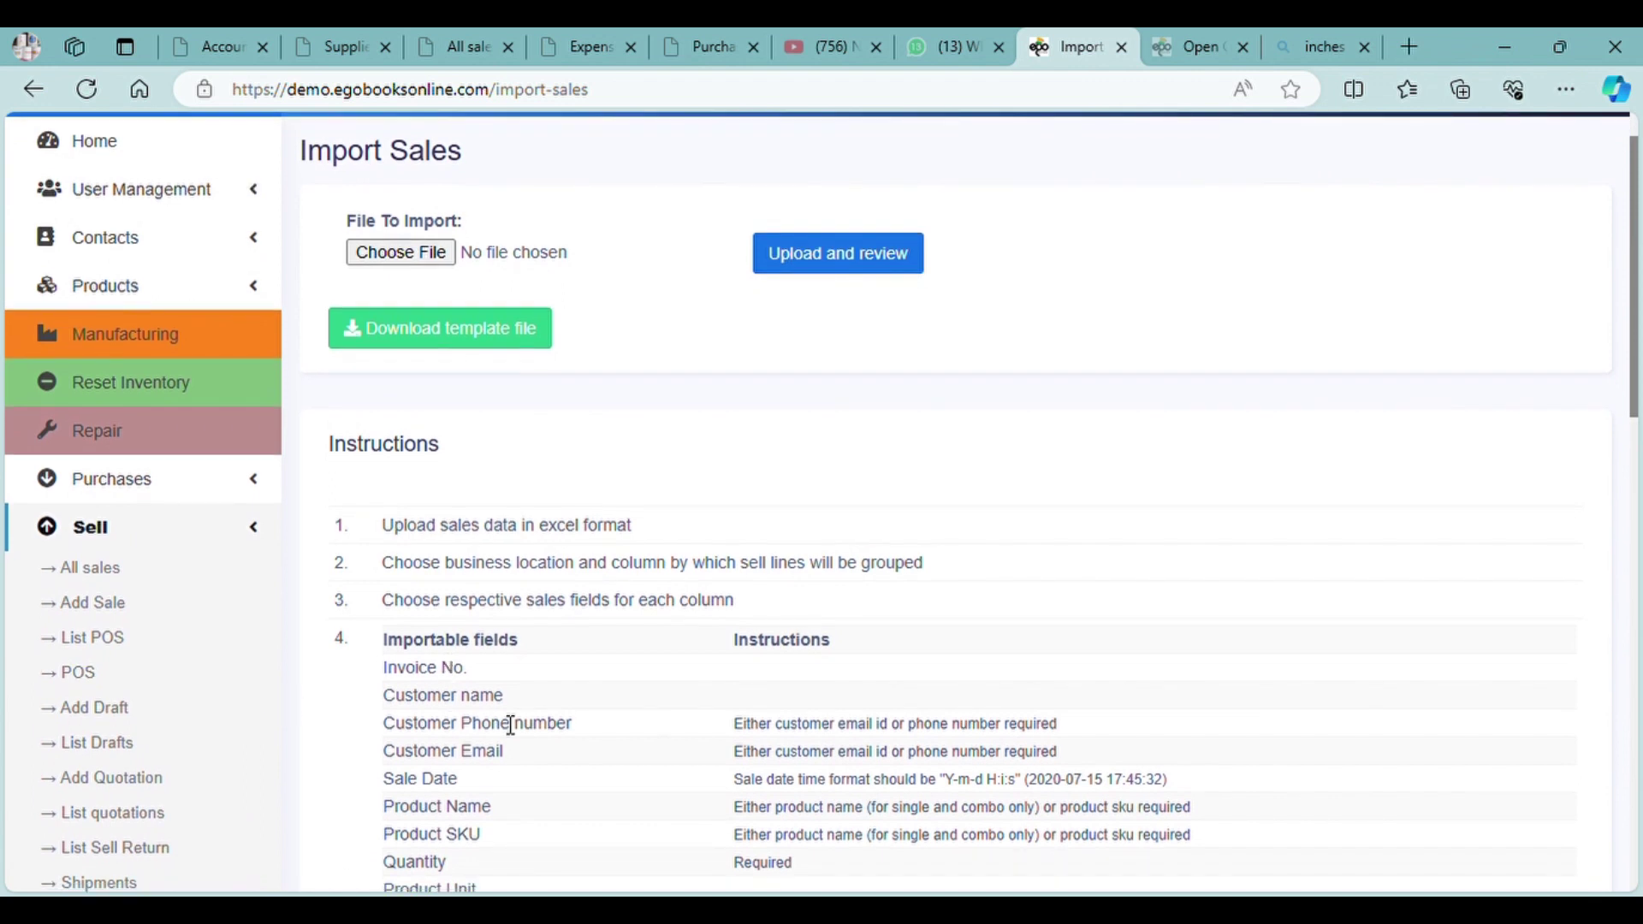
scroll(654, 626, down, 2)
scroll(659, 634, up, 2)
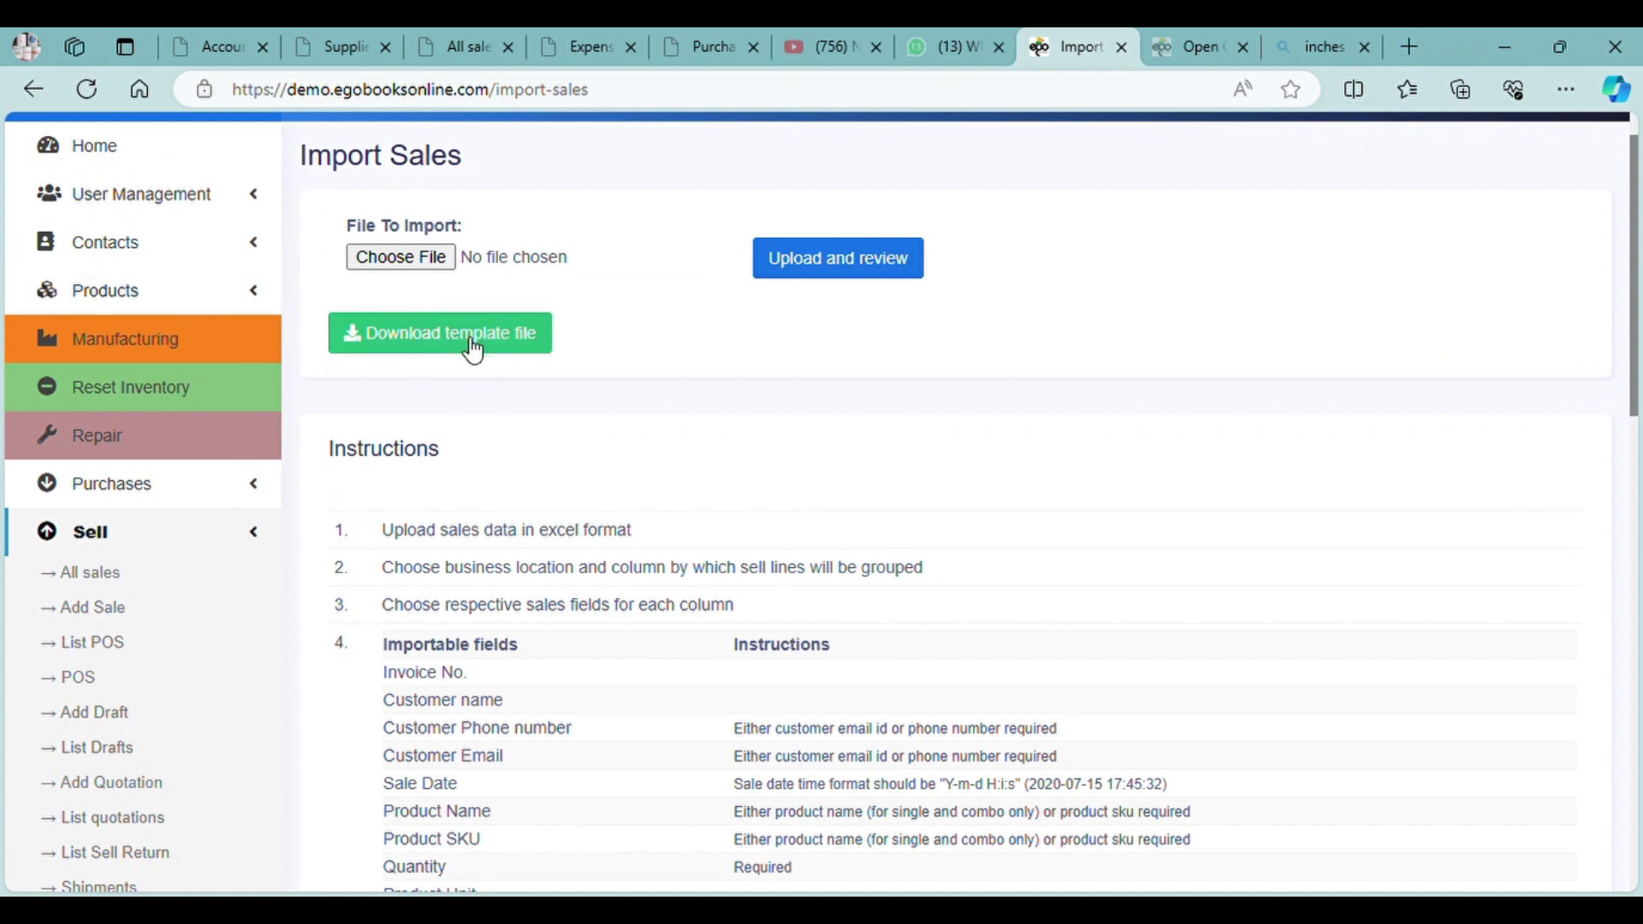
scroll(474, 350, down, 3)
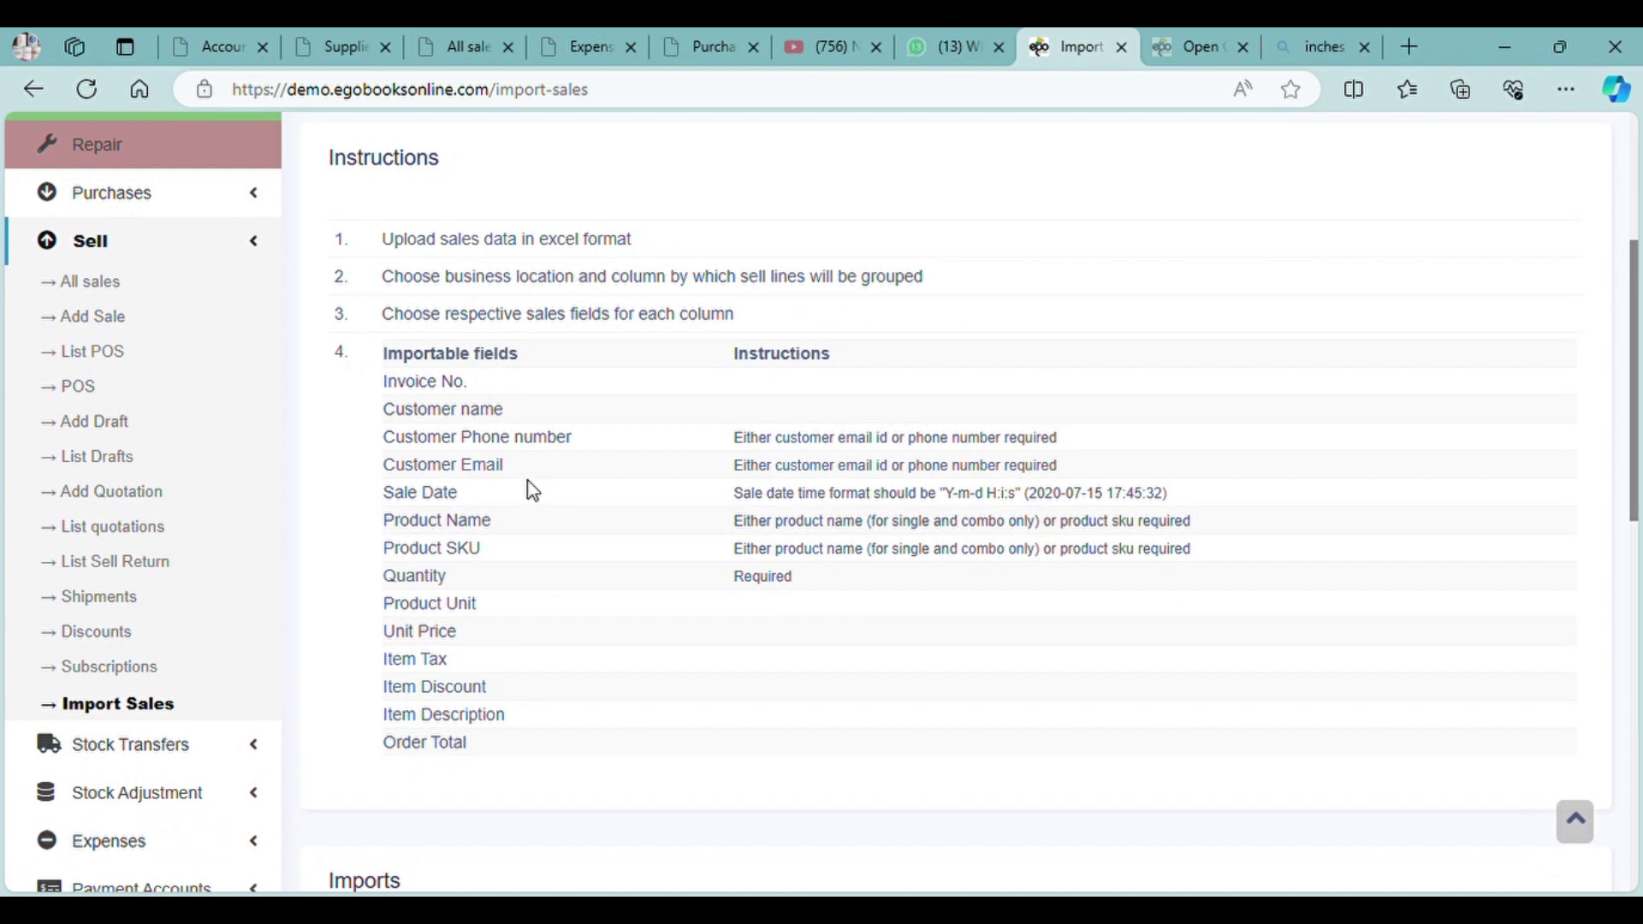
scroll(637, 531, up, 3)
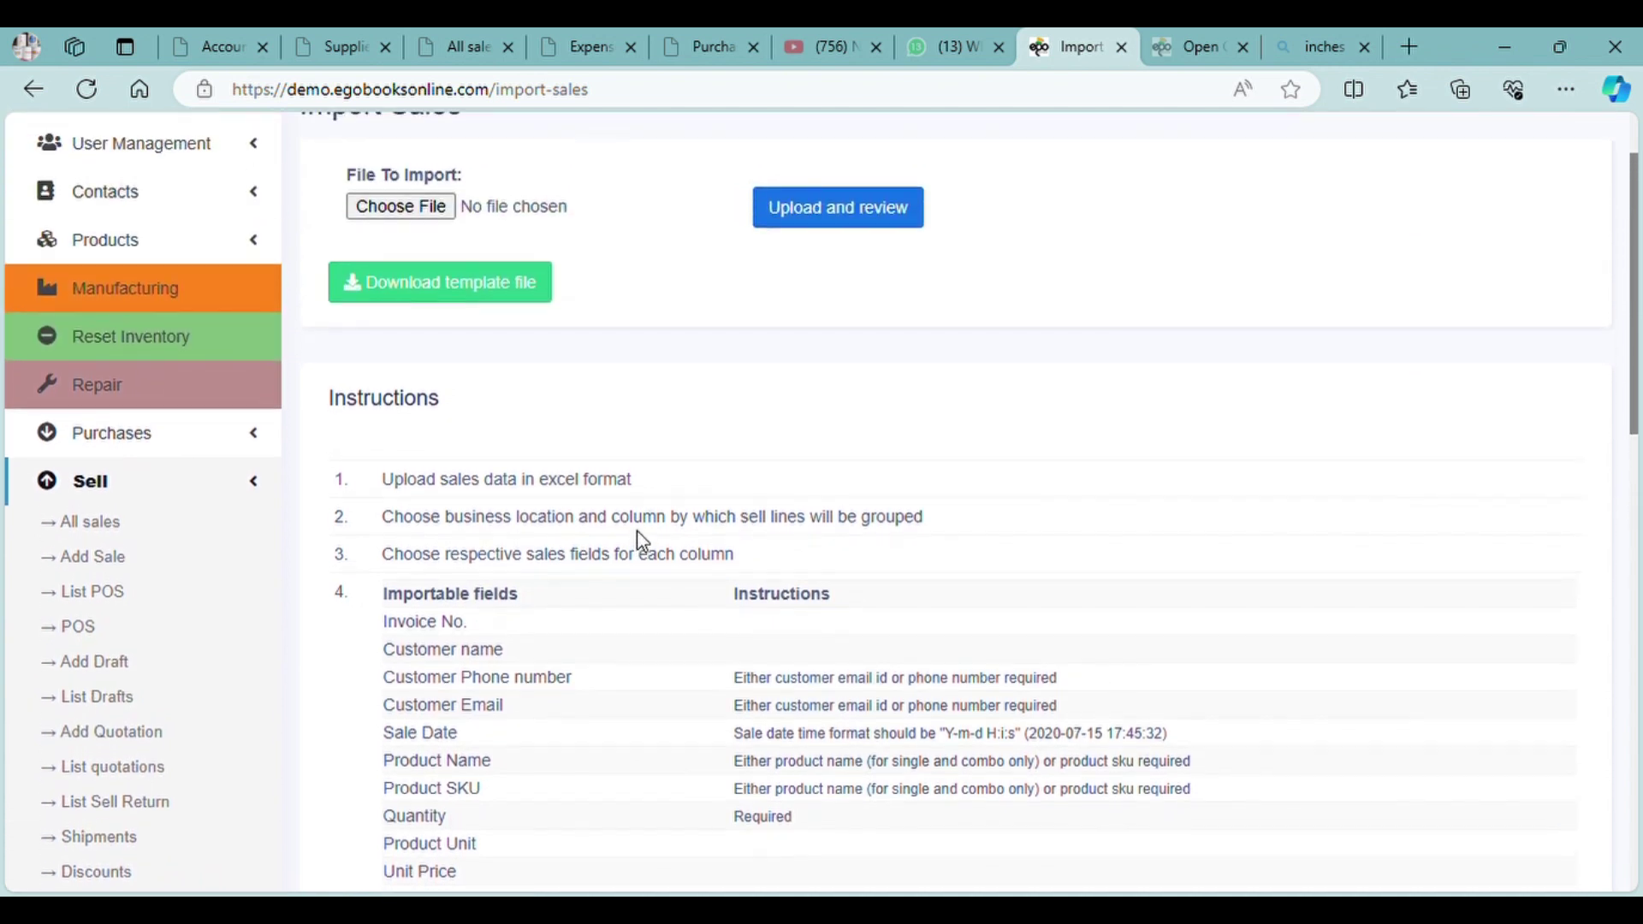
scroll(636, 531, down, 3)
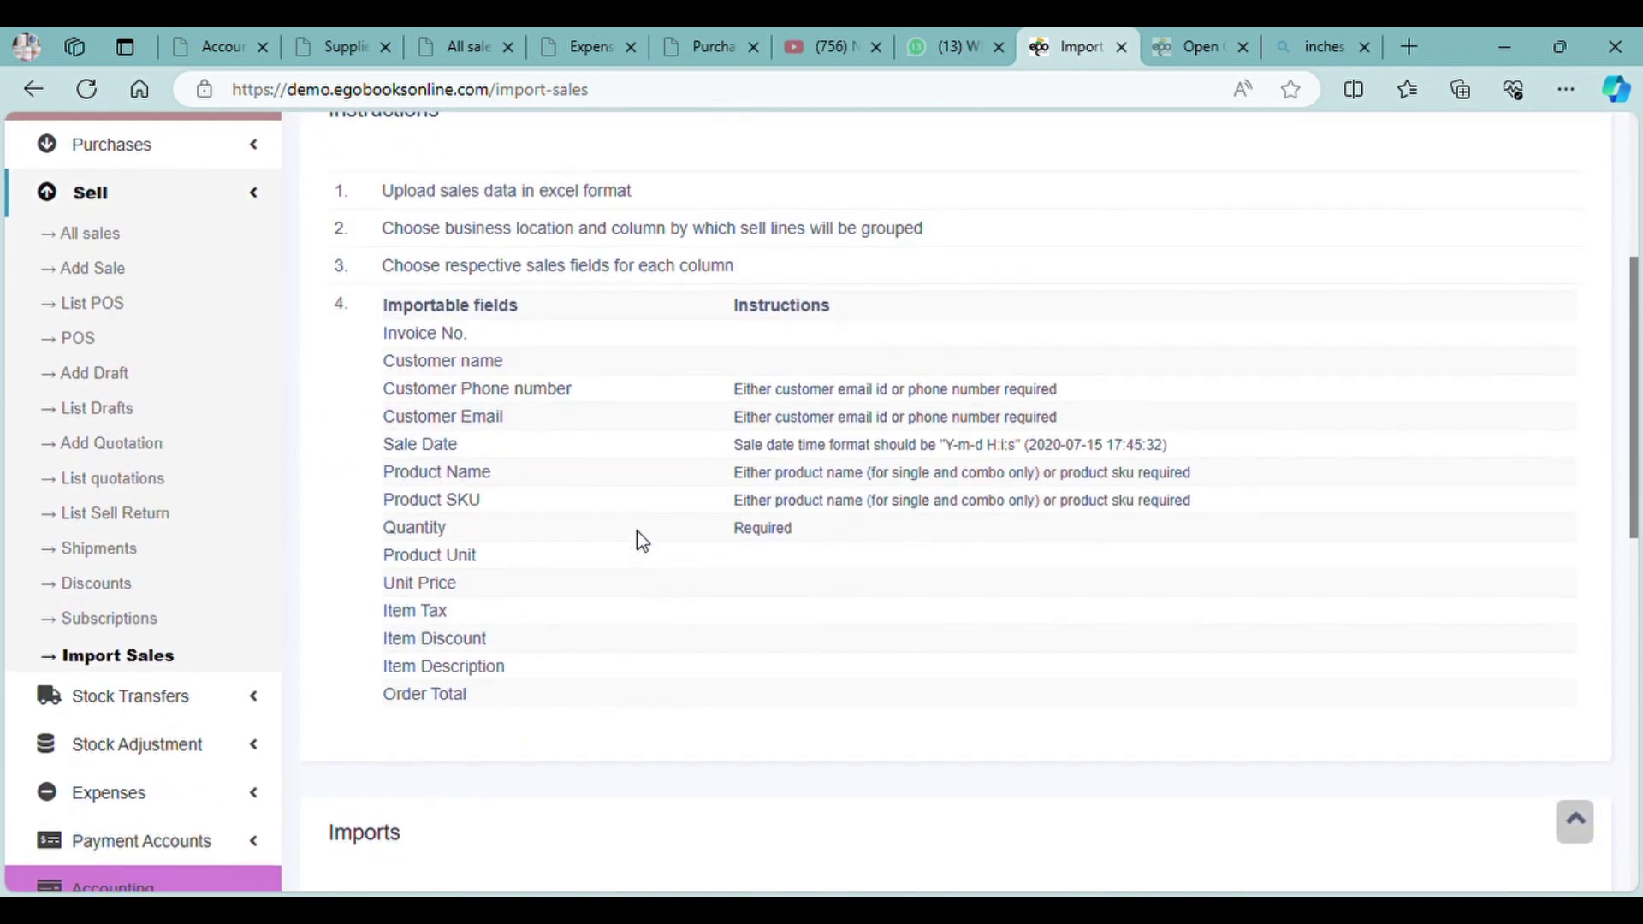
scroll(638, 532, up, 5)
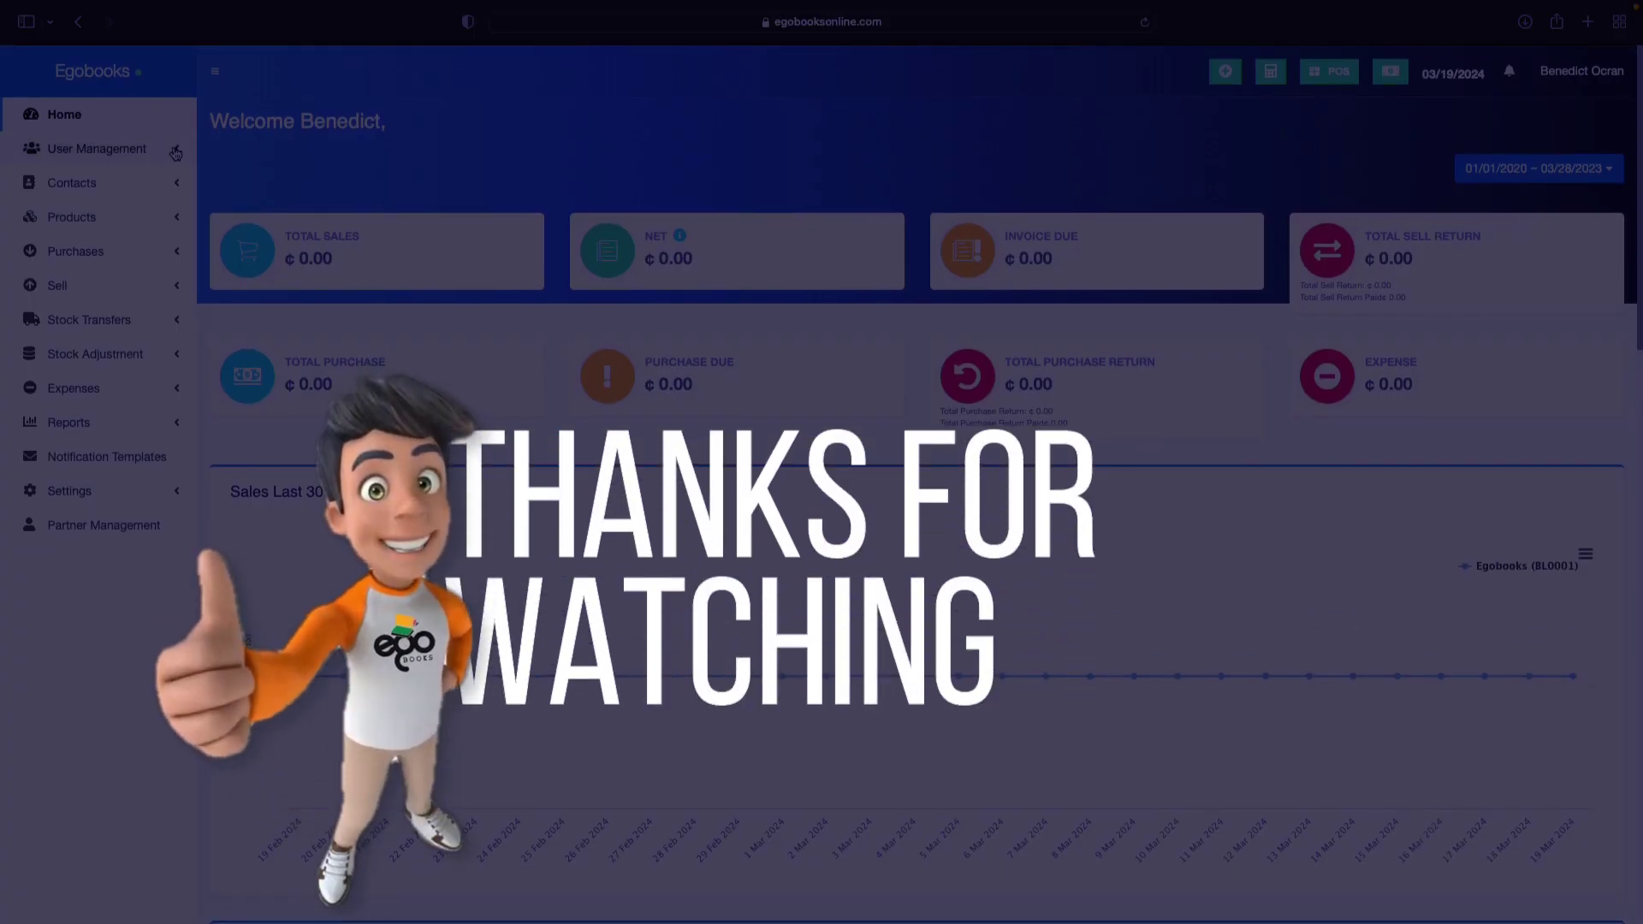
click(103, 148)
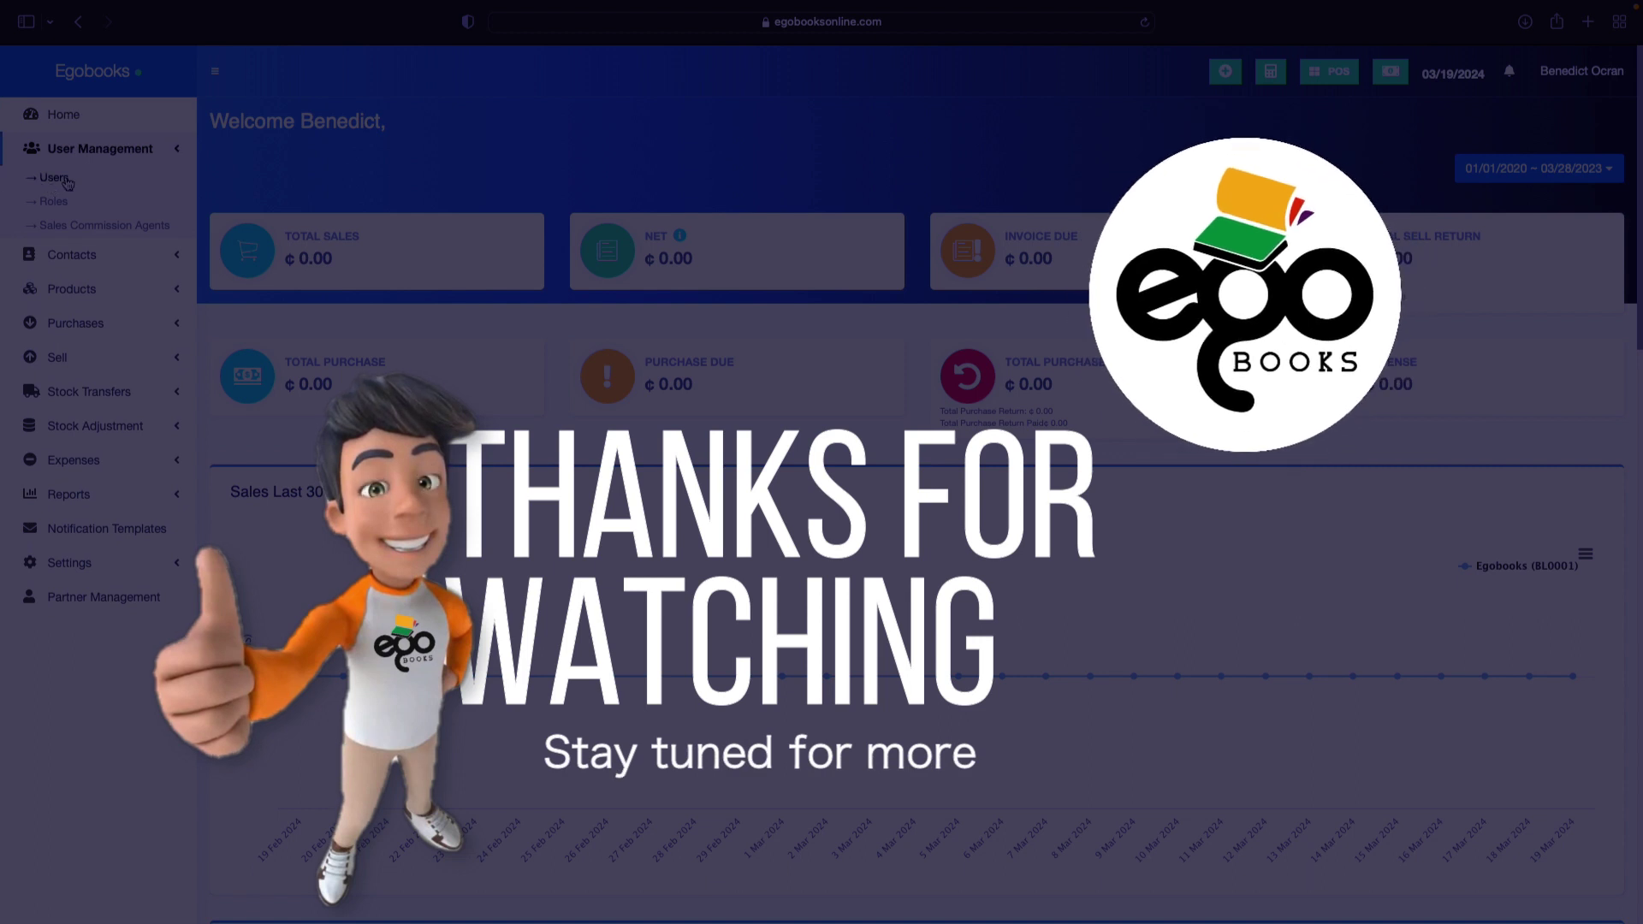